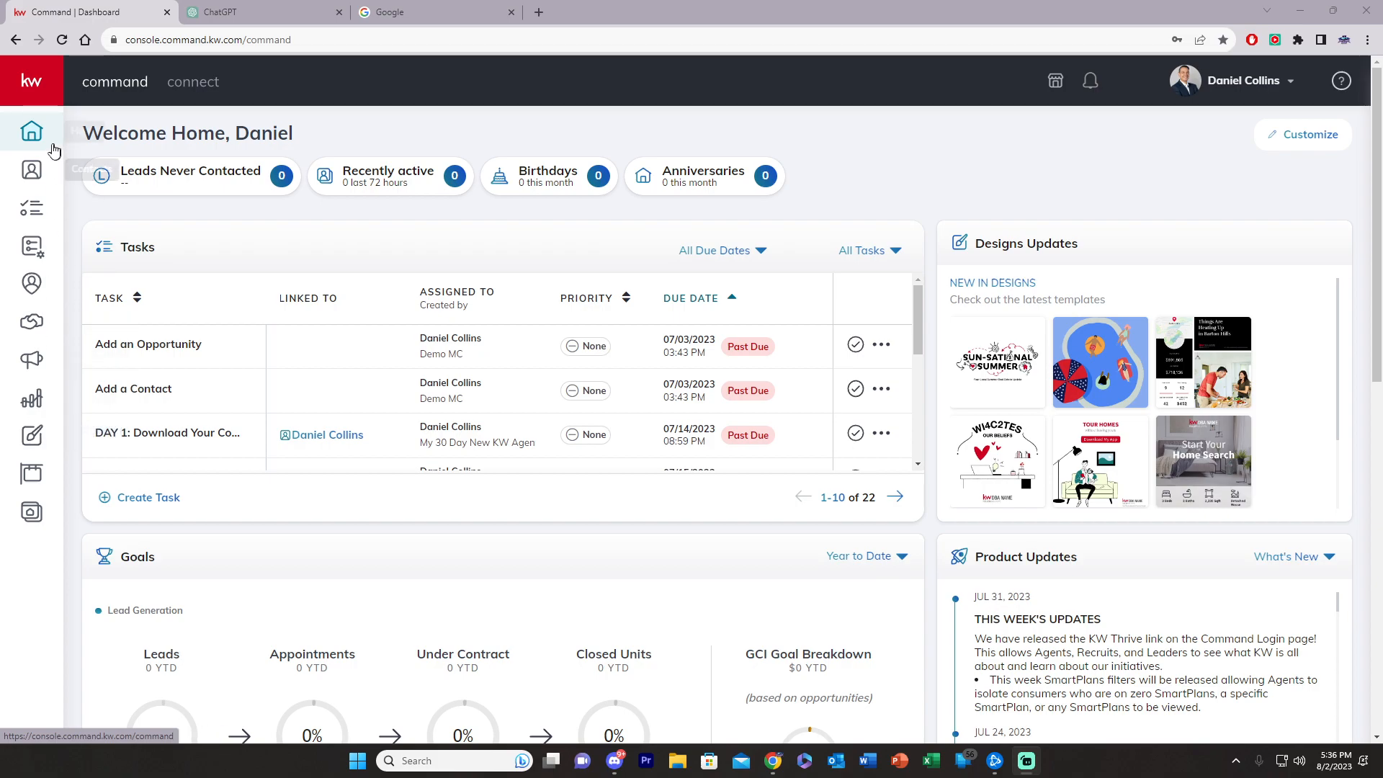
Step: Open the Designs area from the KW Command left sidebar
left_click(33, 437)
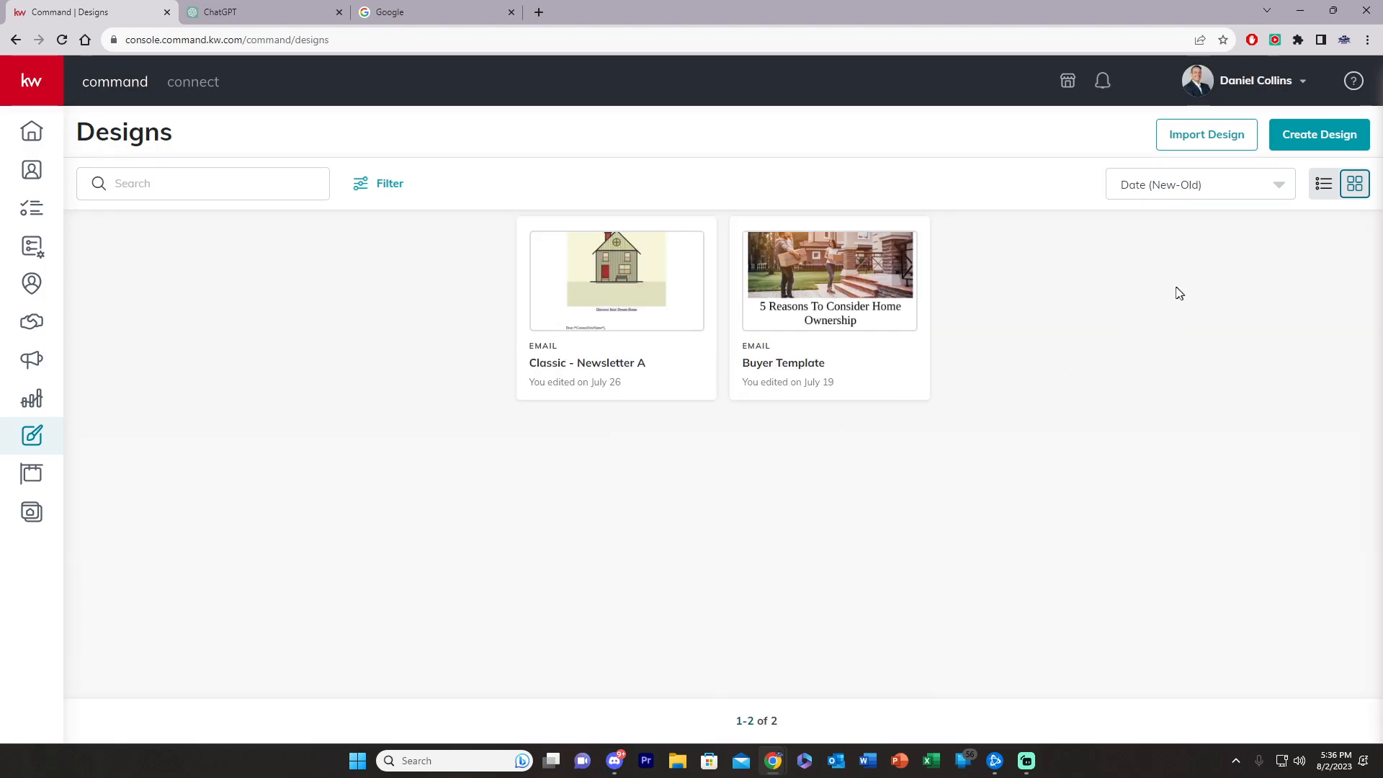
Step: Start a new Email design, search templates for 'newsletter', and pick Classic - Newsletter A
left_click(1320, 140)
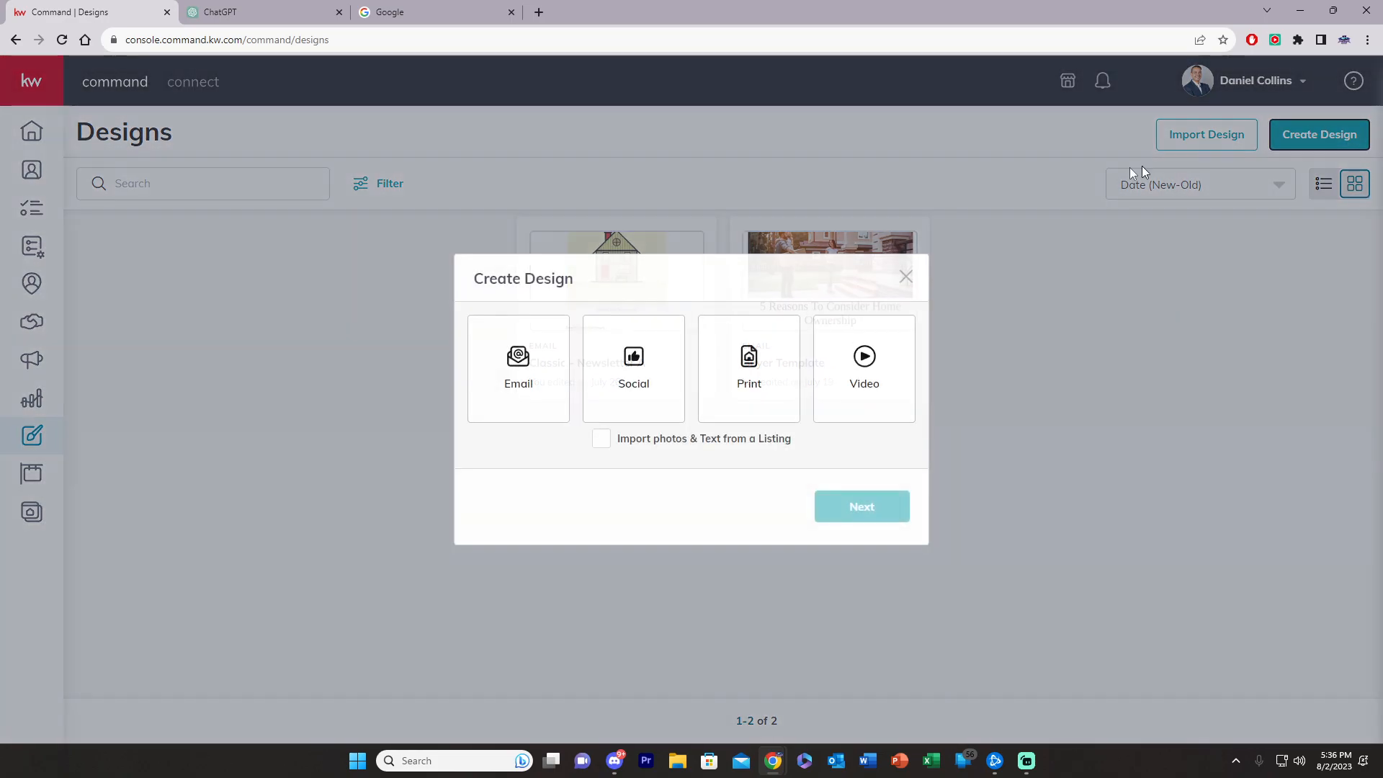
left_click(506, 374)
left_click(858, 512)
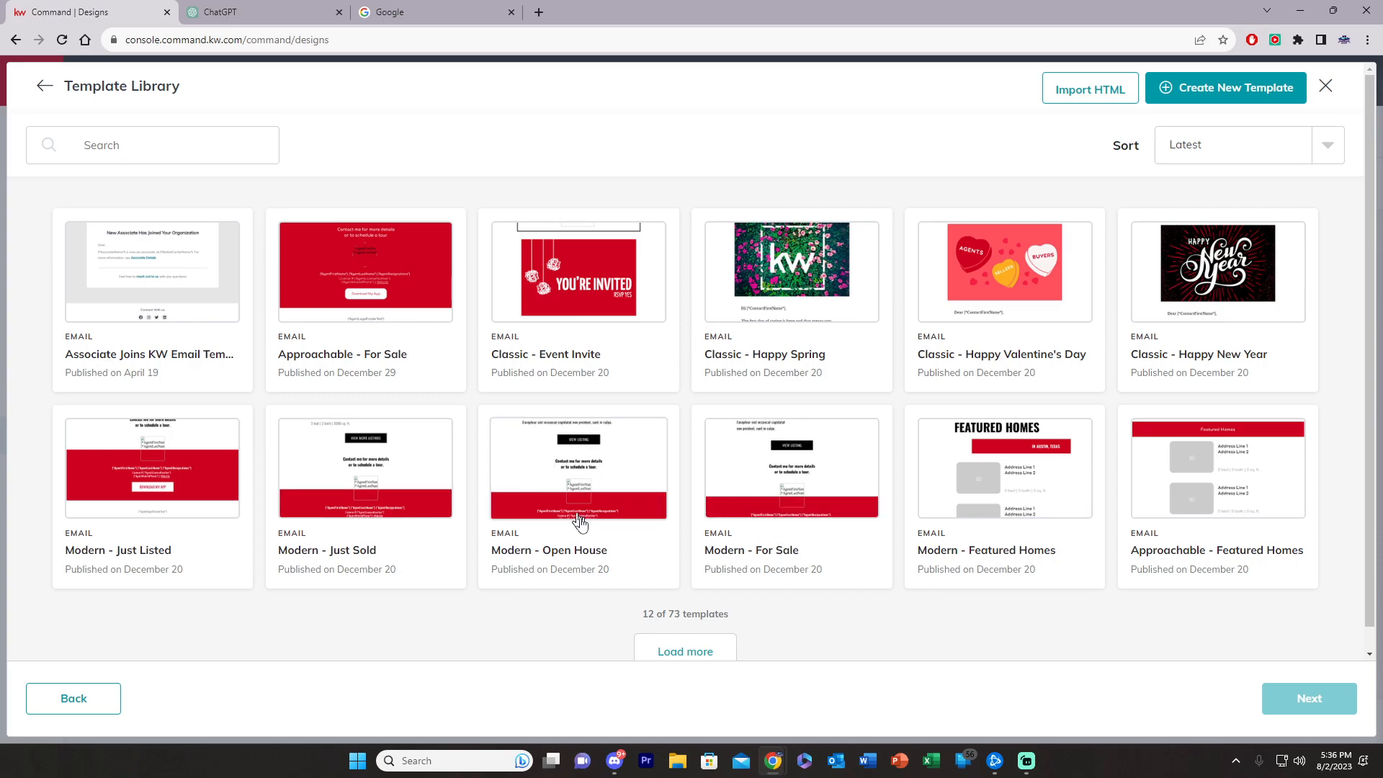
left_click(165, 150)
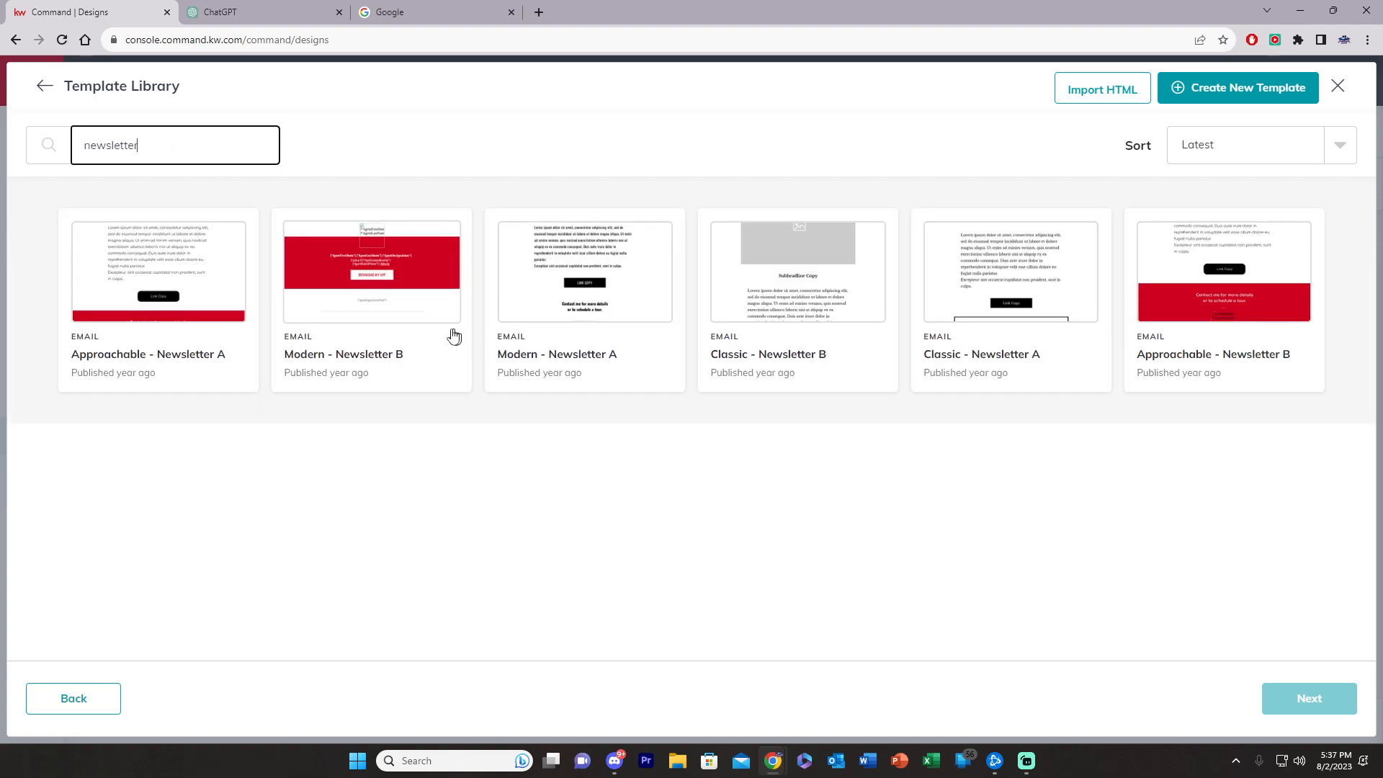
left_click(1013, 281)
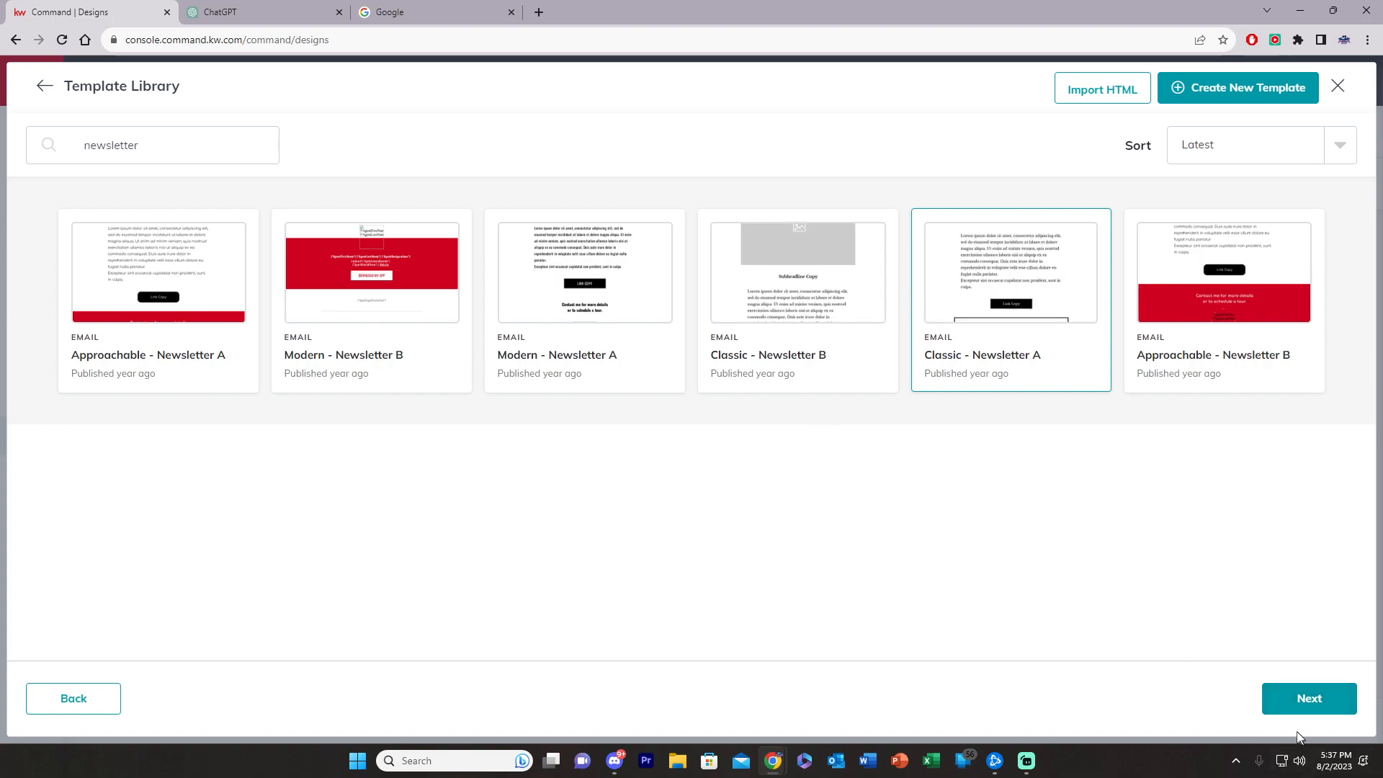
Step: Open the Classic - Newsletter A template in the email editor
left_click(1289, 710)
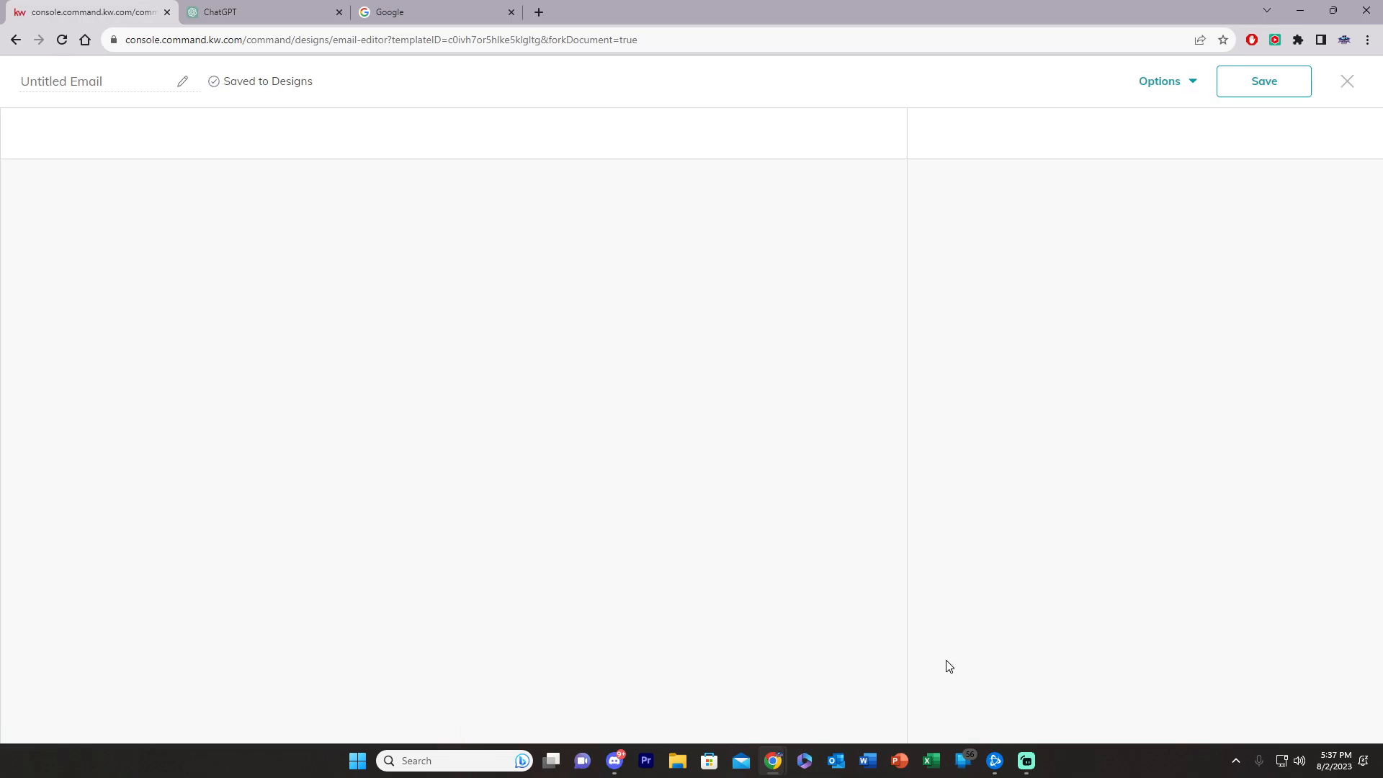
scroll(620, 476, "down", 8)
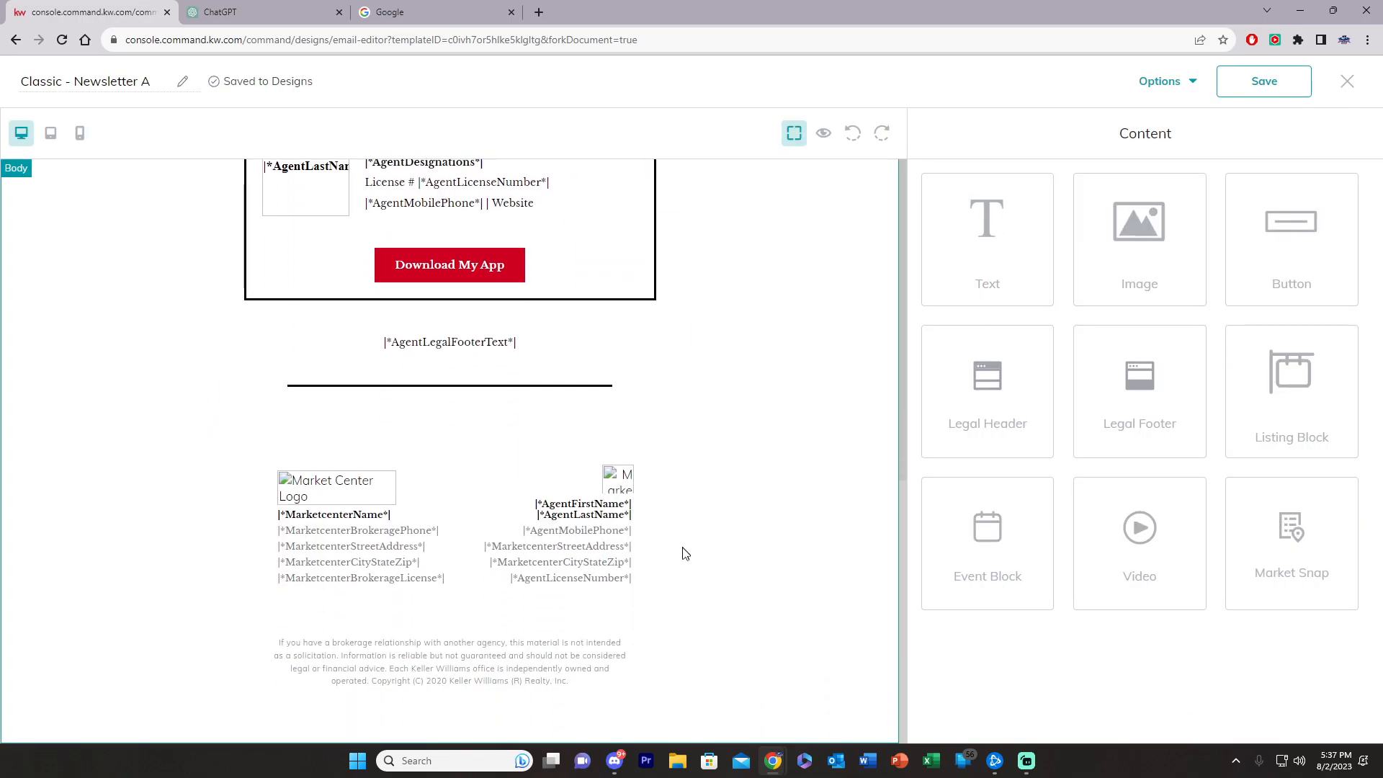
scroll(682, 550, "up", 5)
Step: Preview the full rendered email from top to bottom, then close the preview
left_click(824, 133)
scroll(809, 521, "down", 1)
scroll(808, 521, "down", 8)
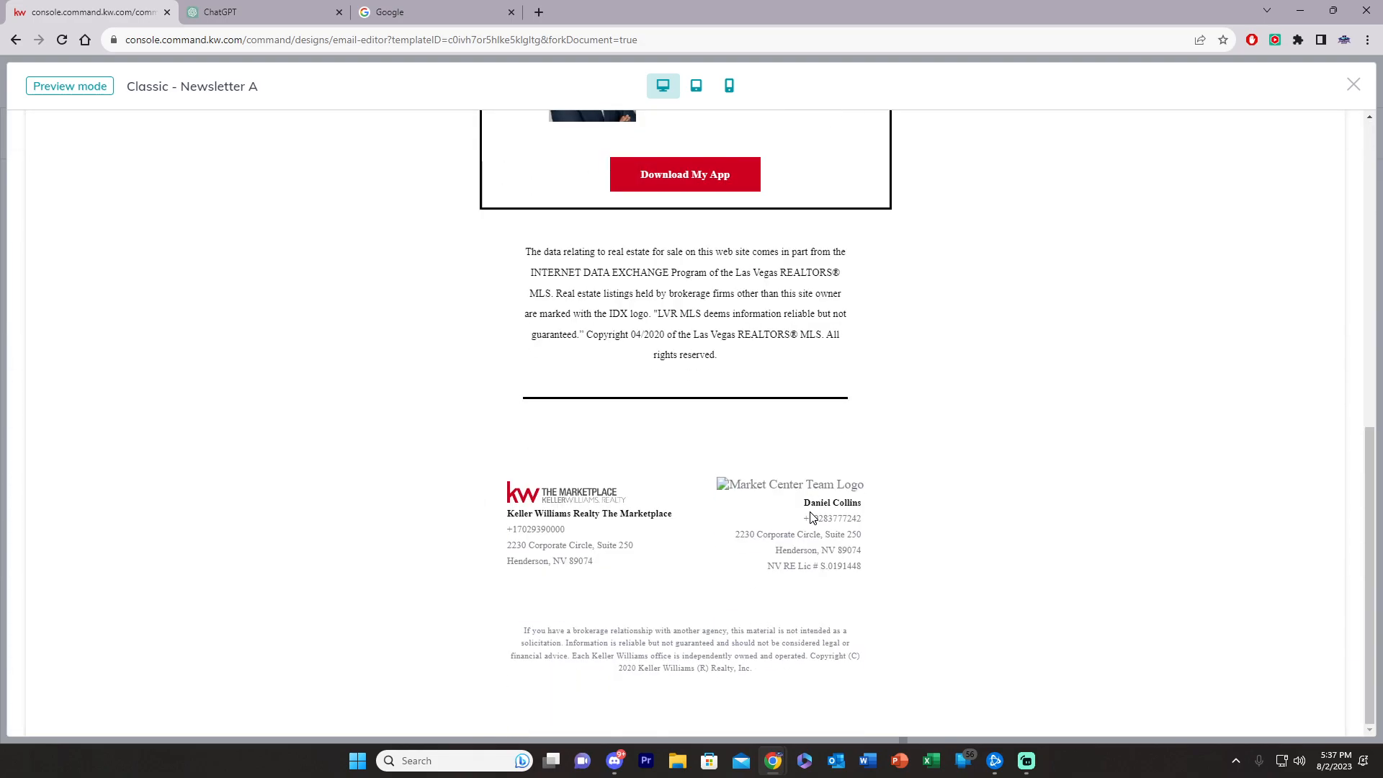
scroll(814, 533, "up", 9)
scroll(797, 550, "down", 6)
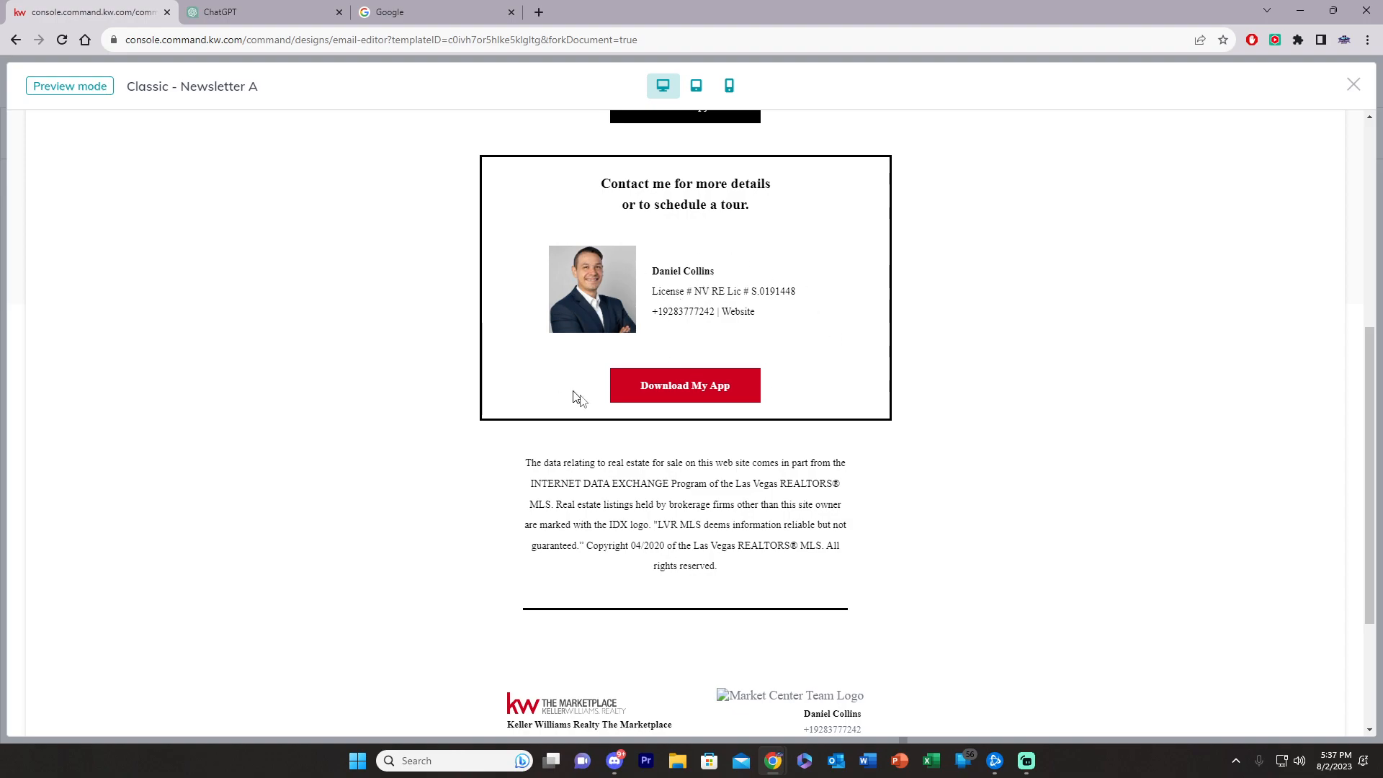
scroll(710, 533, "down", 3)
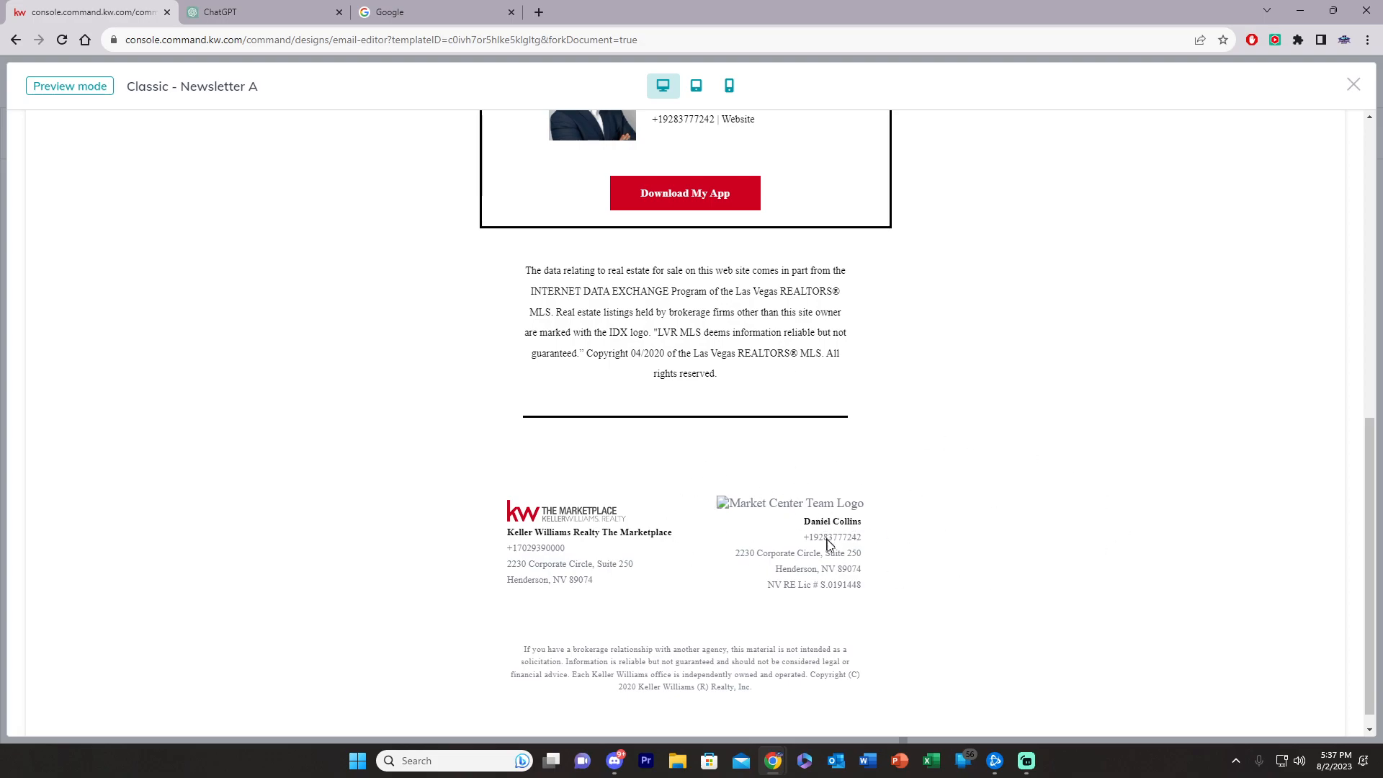
scroll(811, 562, "up", 8)
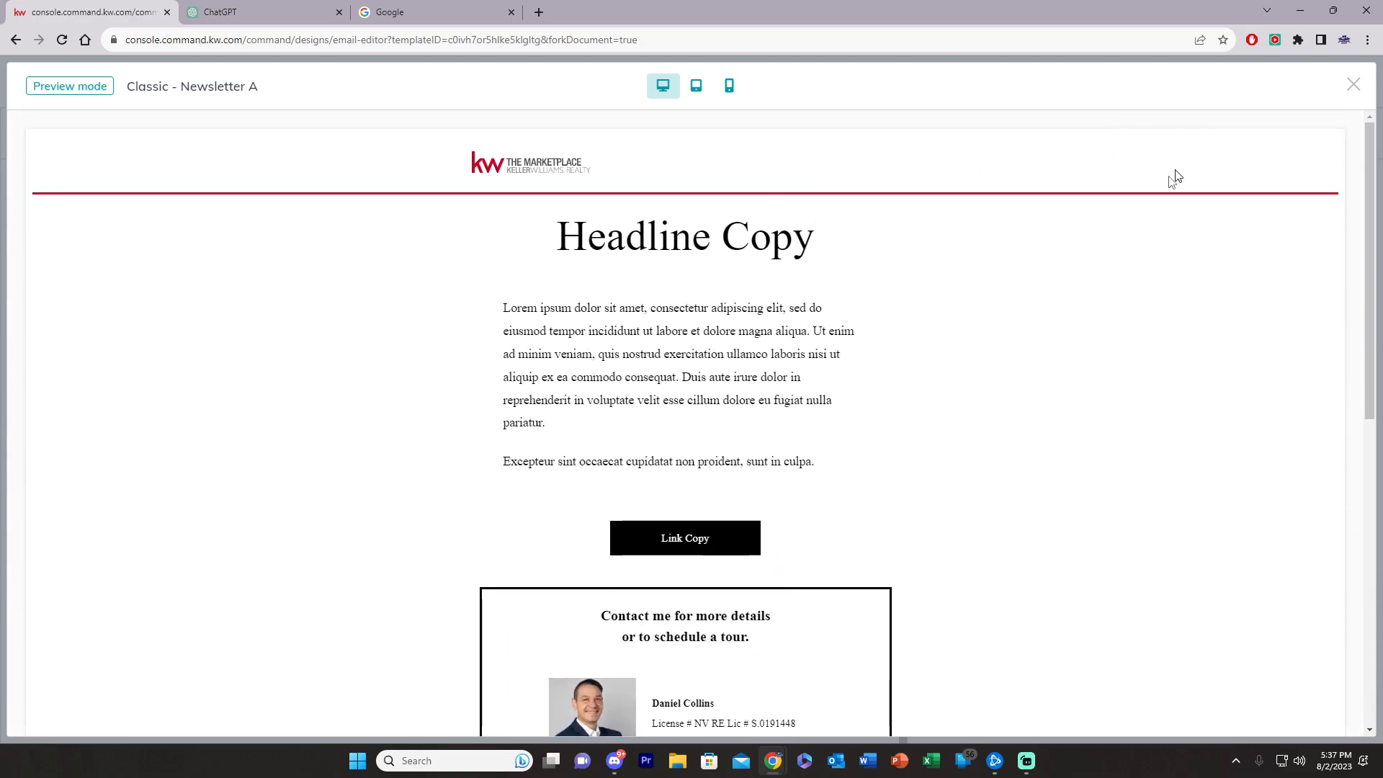
left_click(1353, 85)
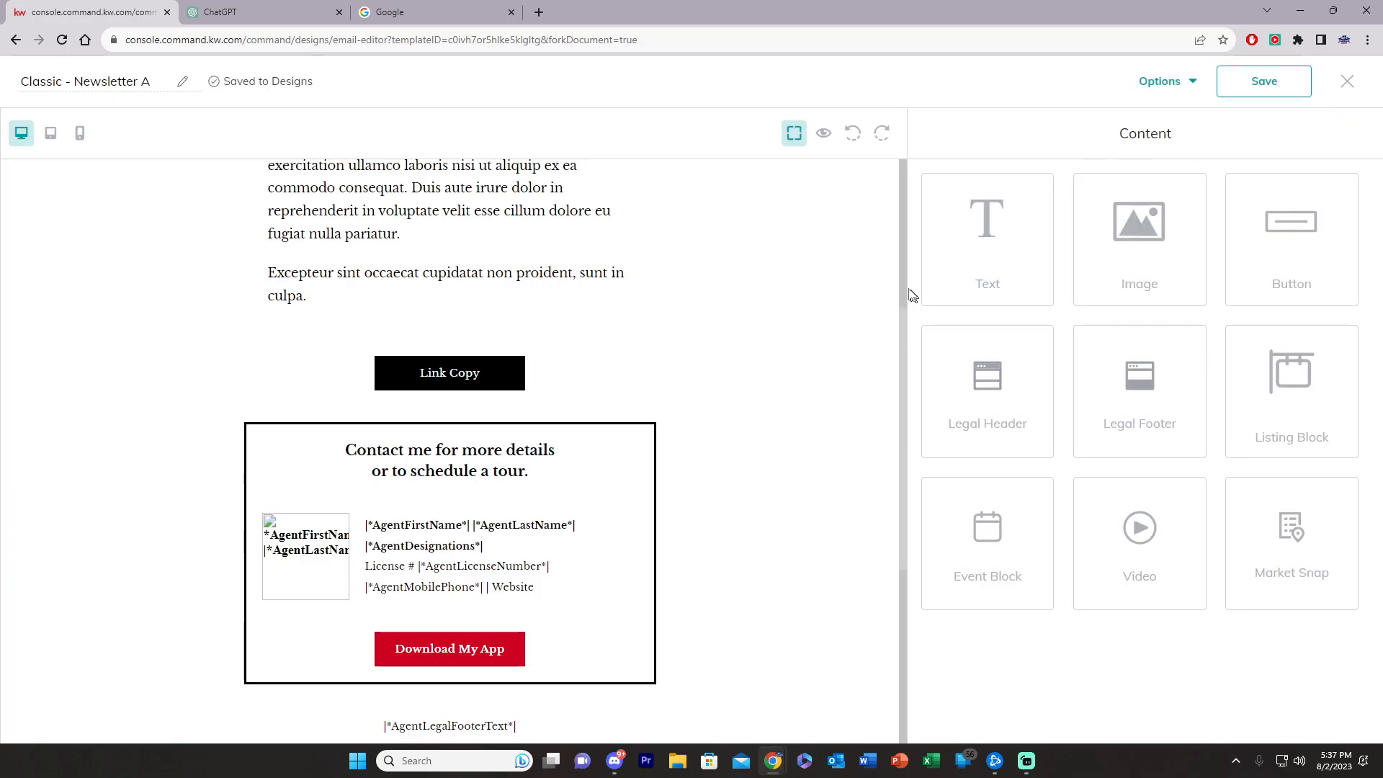
scroll(759, 435, "up", 5)
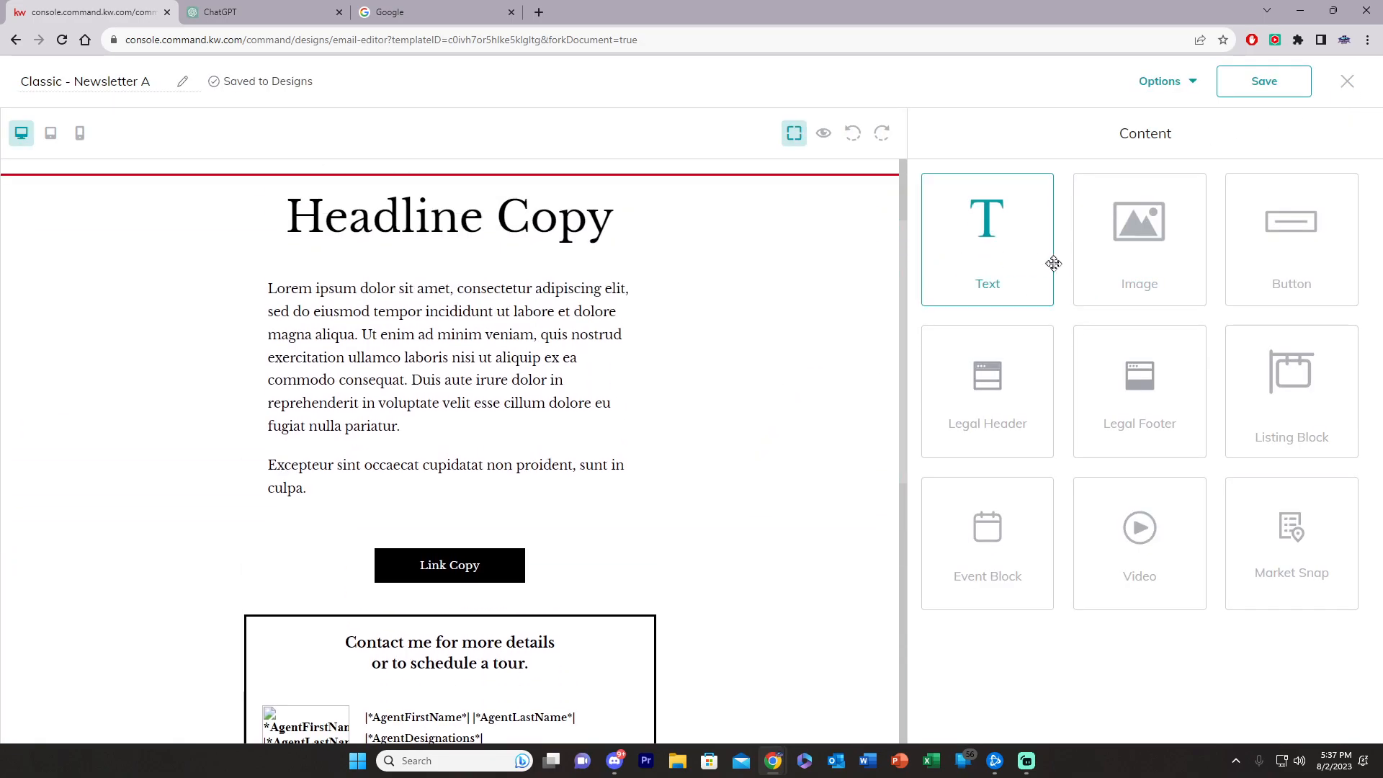
left_click_drag(1147, 242, 258, 522)
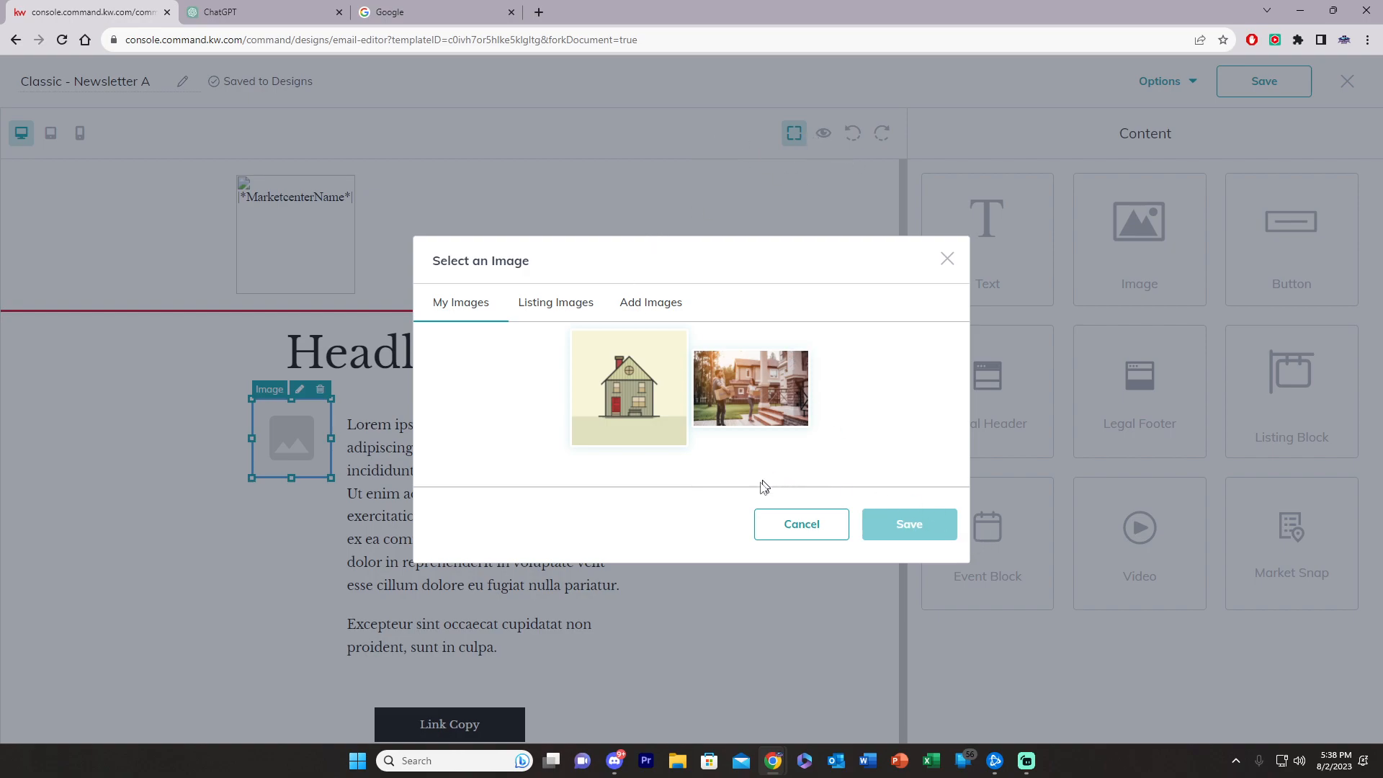
left_click(793, 534)
left_click(321, 390)
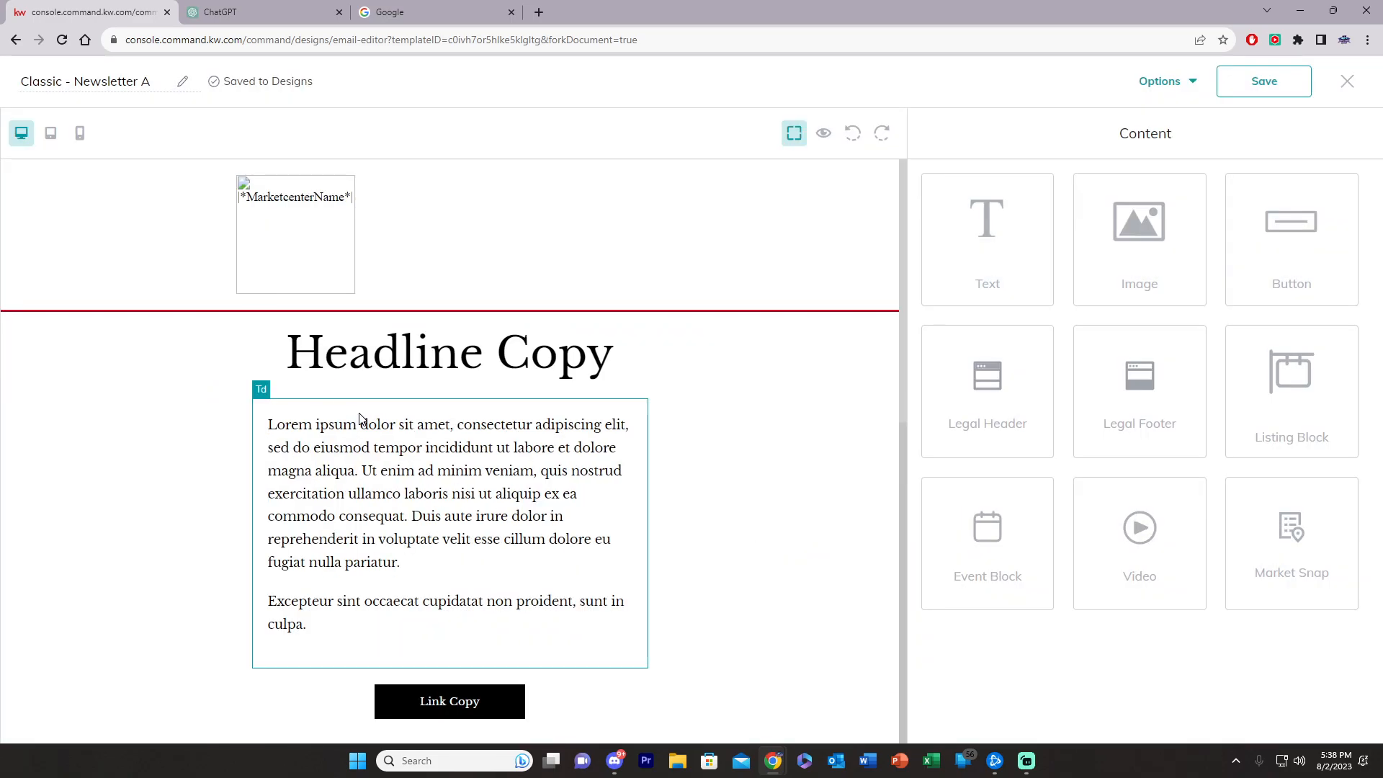
Step: Add an image block above the headline holding the My Images photo of a couple carrying moving boxes
left_click_drag(1160, 241, 497, 335)
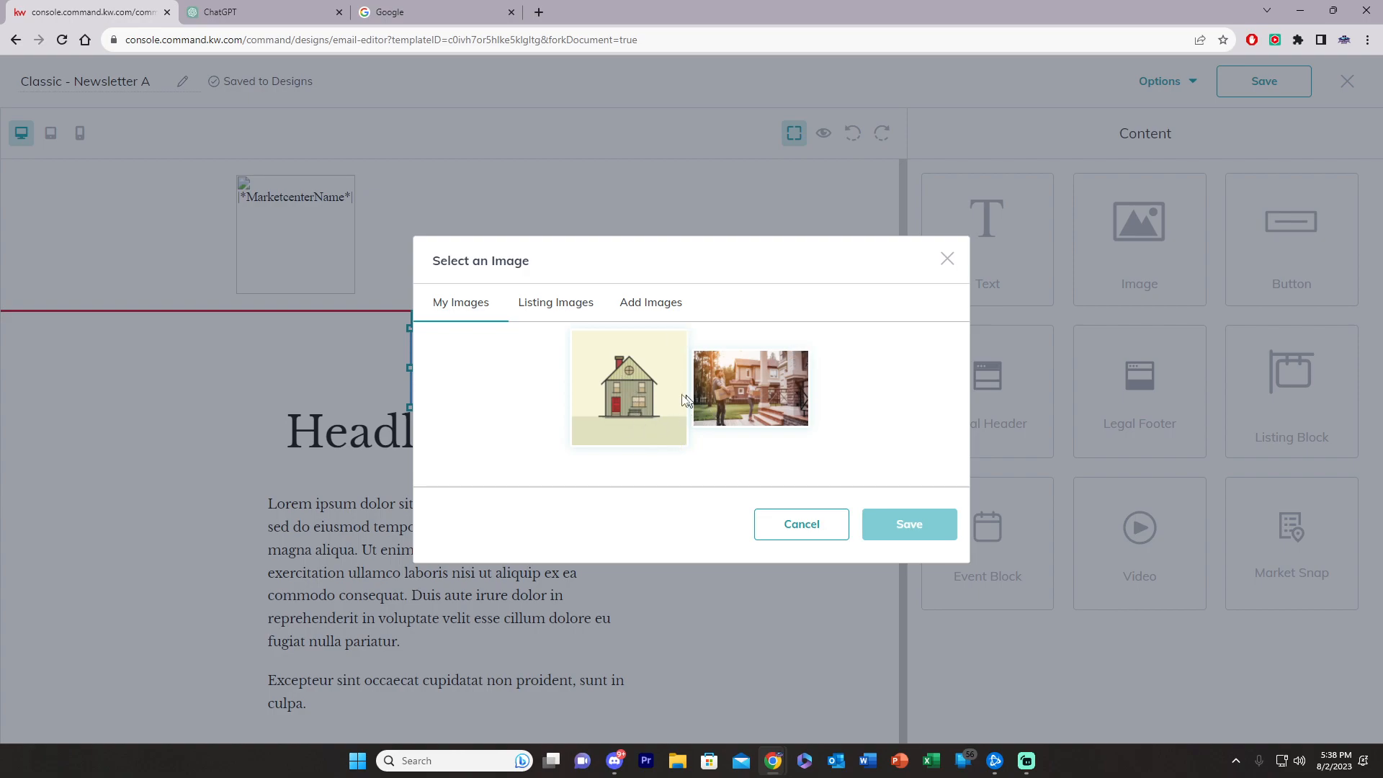
left_click(423, 13)
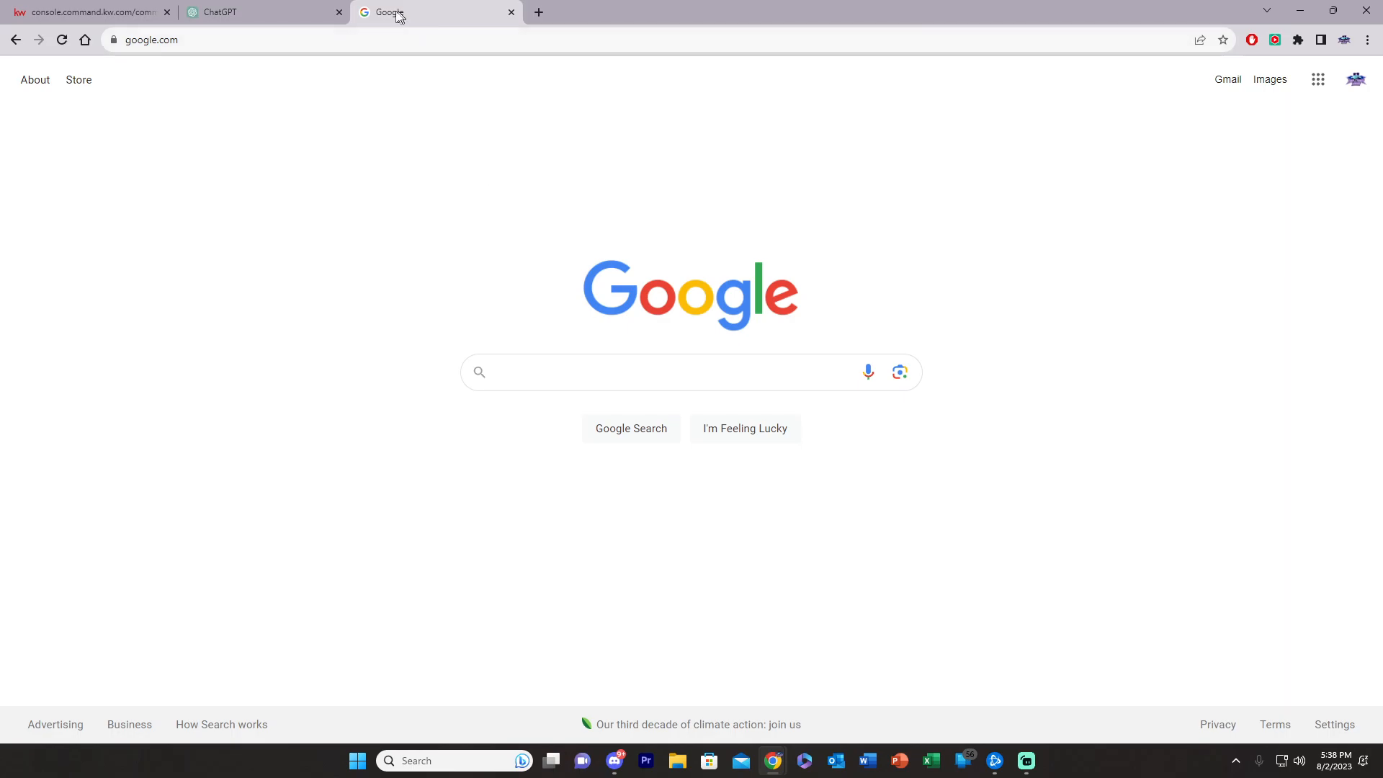
left_click(86, 12)
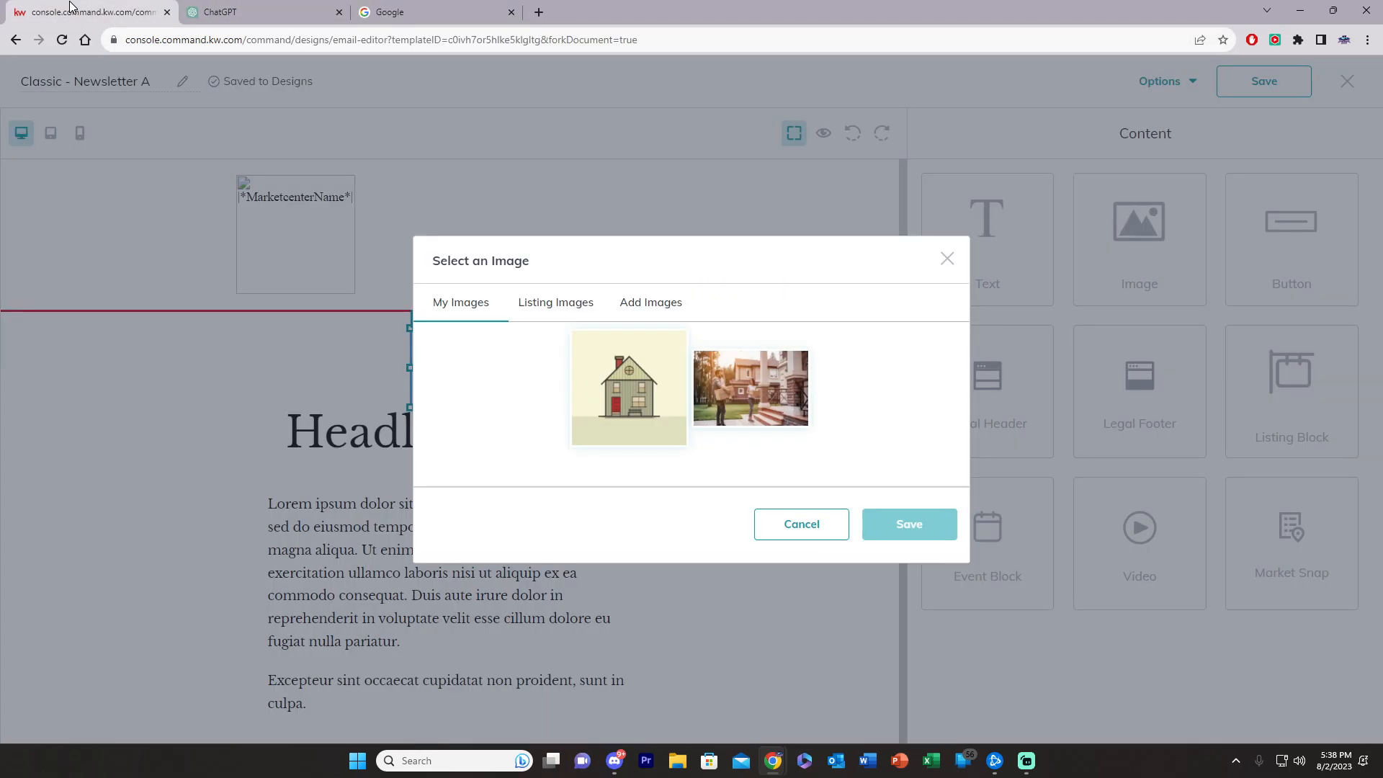
left_click(735, 406)
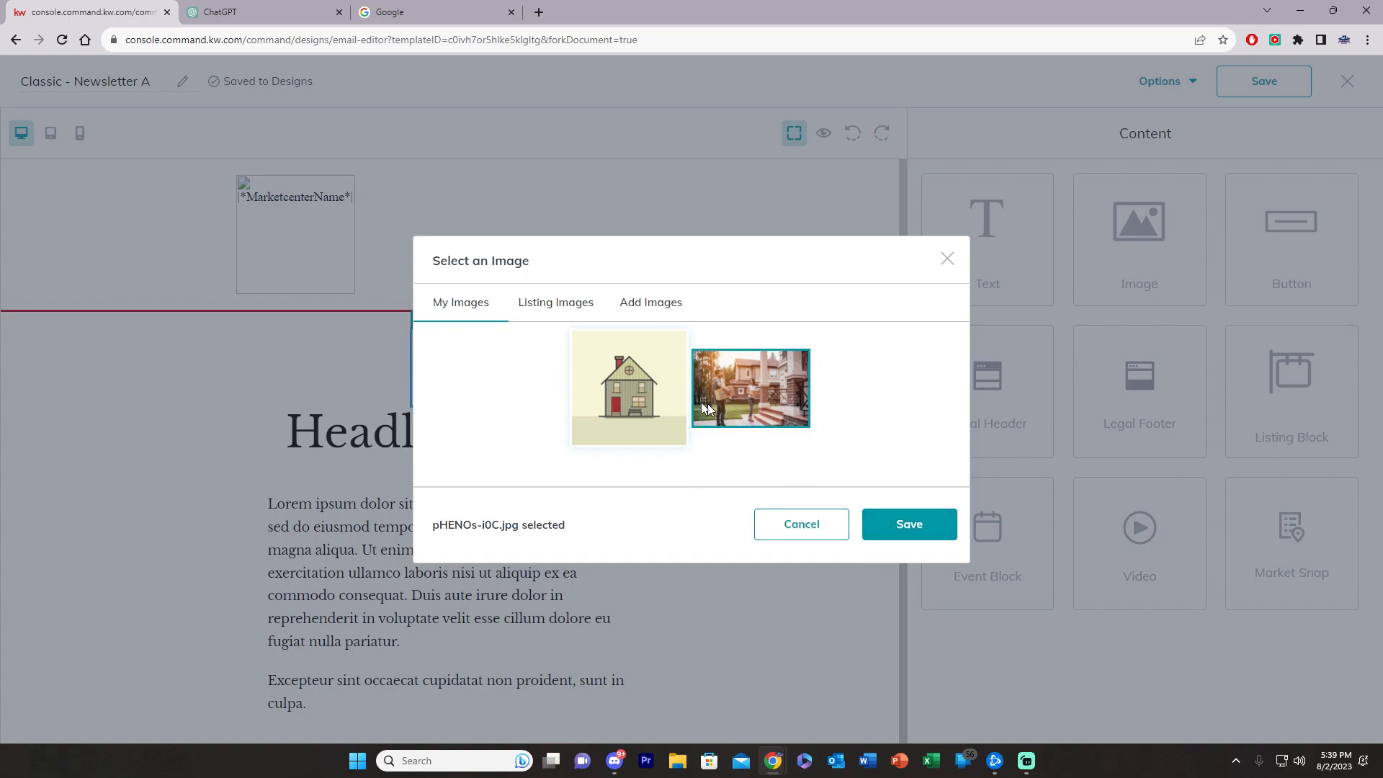
left_click(653, 315)
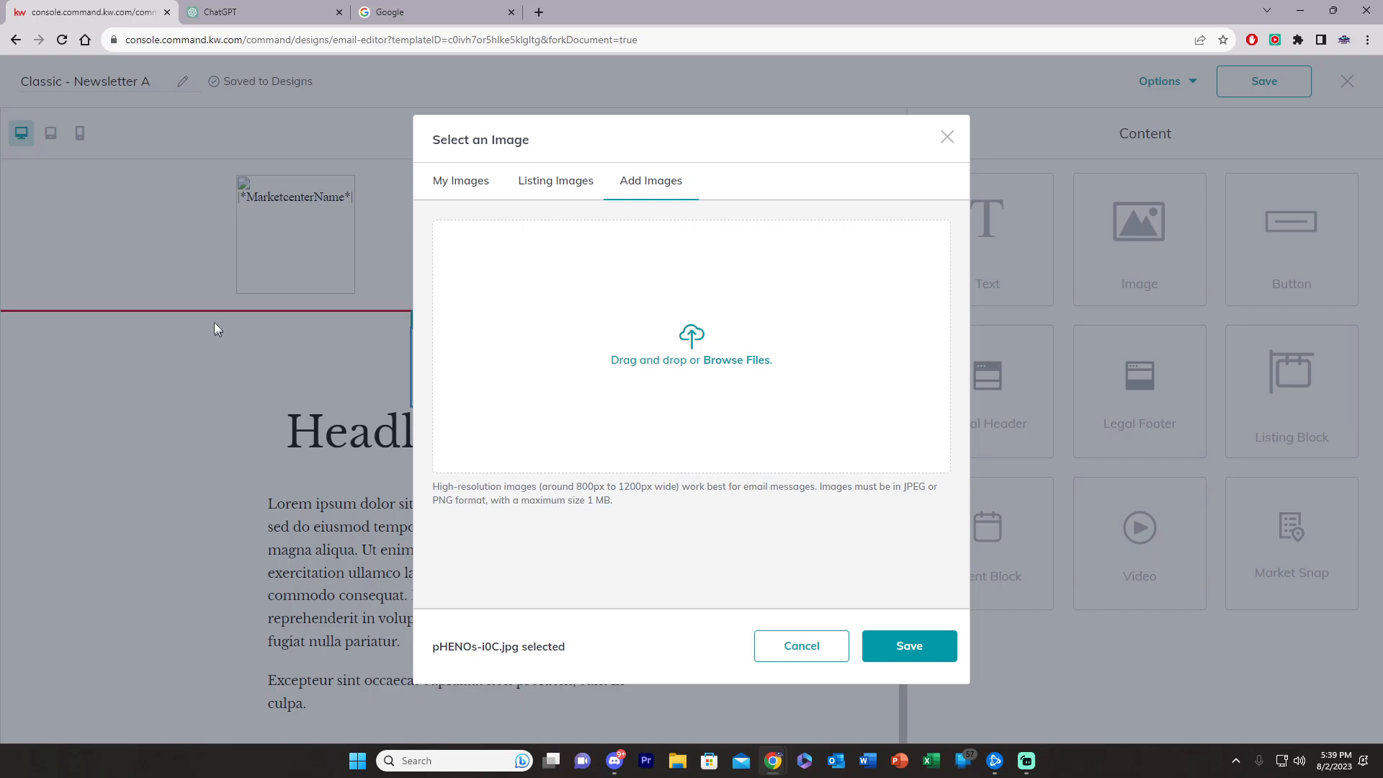
left_click(457, 182)
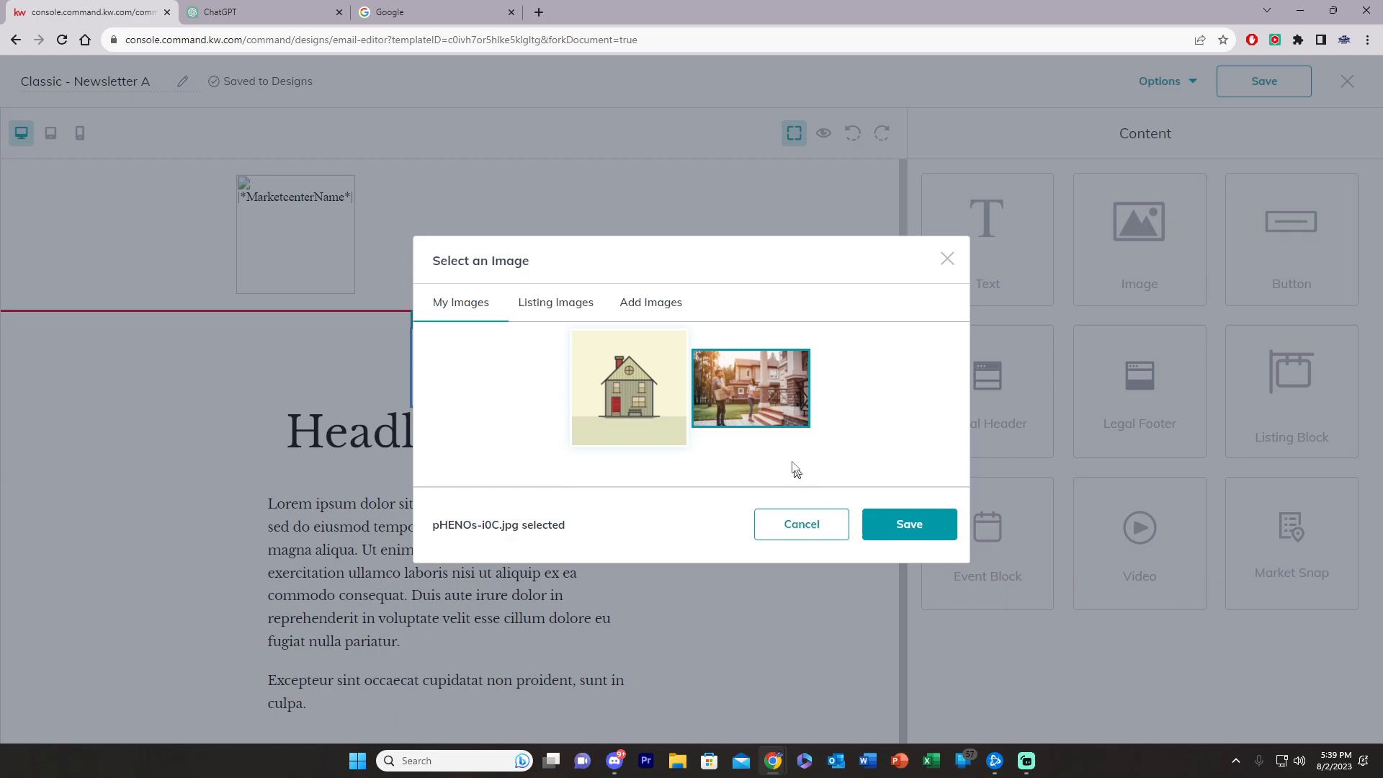
left_click(902, 525)
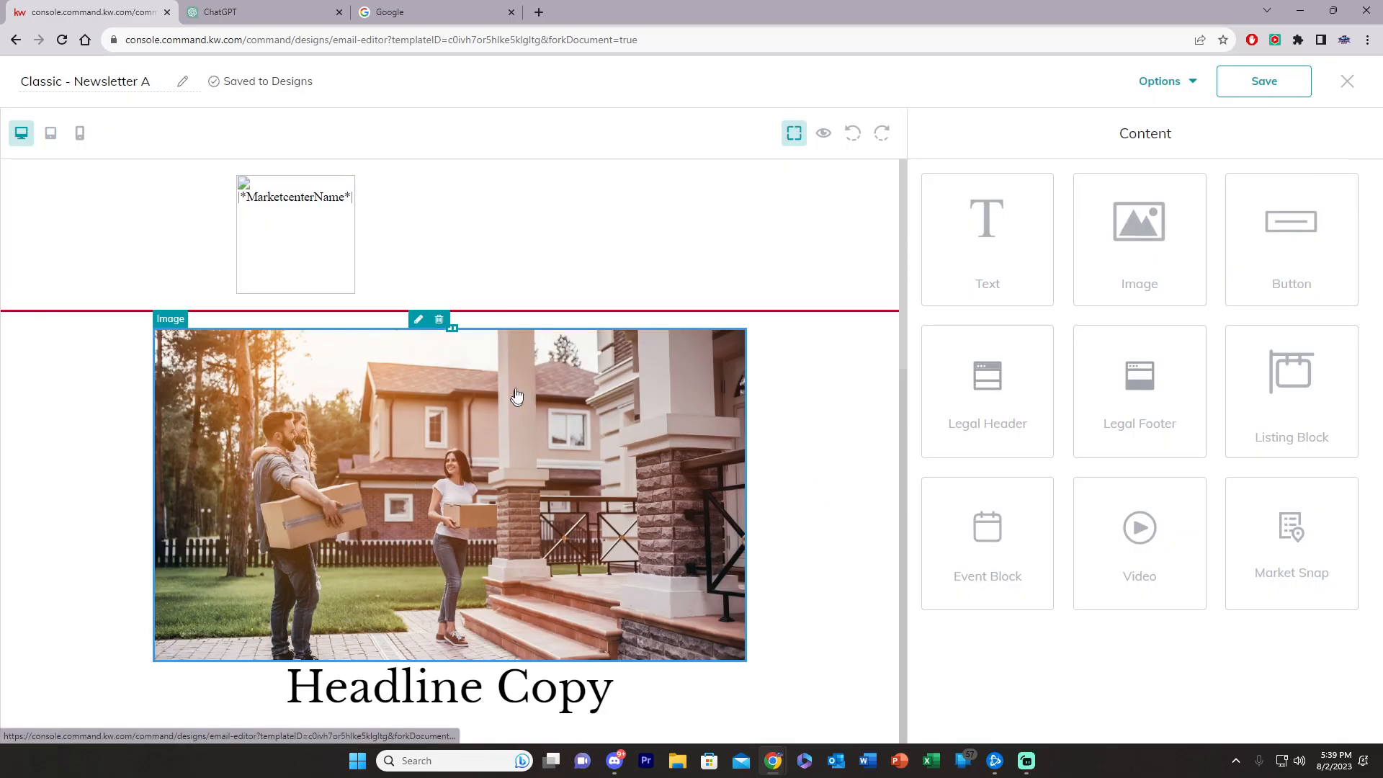
scroll(513, 400, "down", 2)
scroll(464, 504, "up", 2)
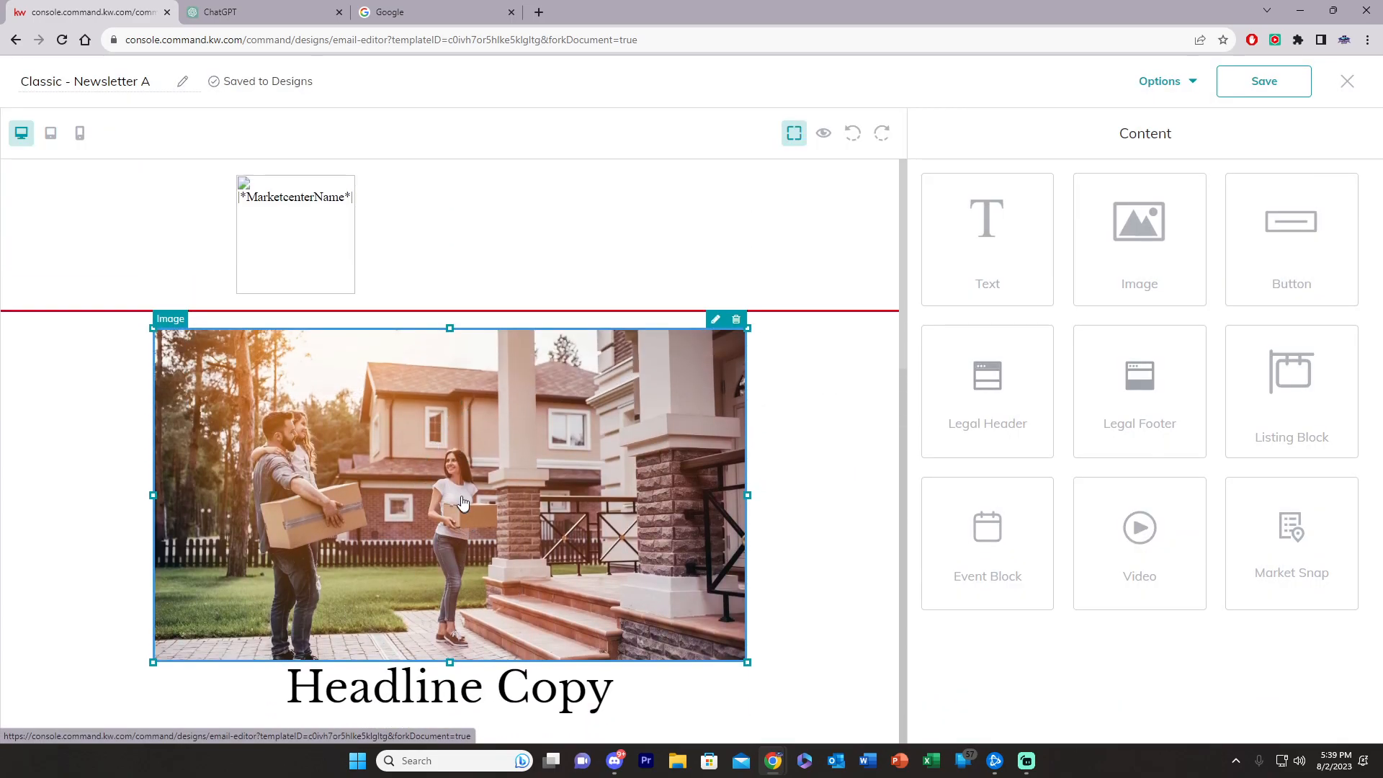
Step: Change the photo width from 750 to 653 and keep it centre-aligned
left_click(463, 475)
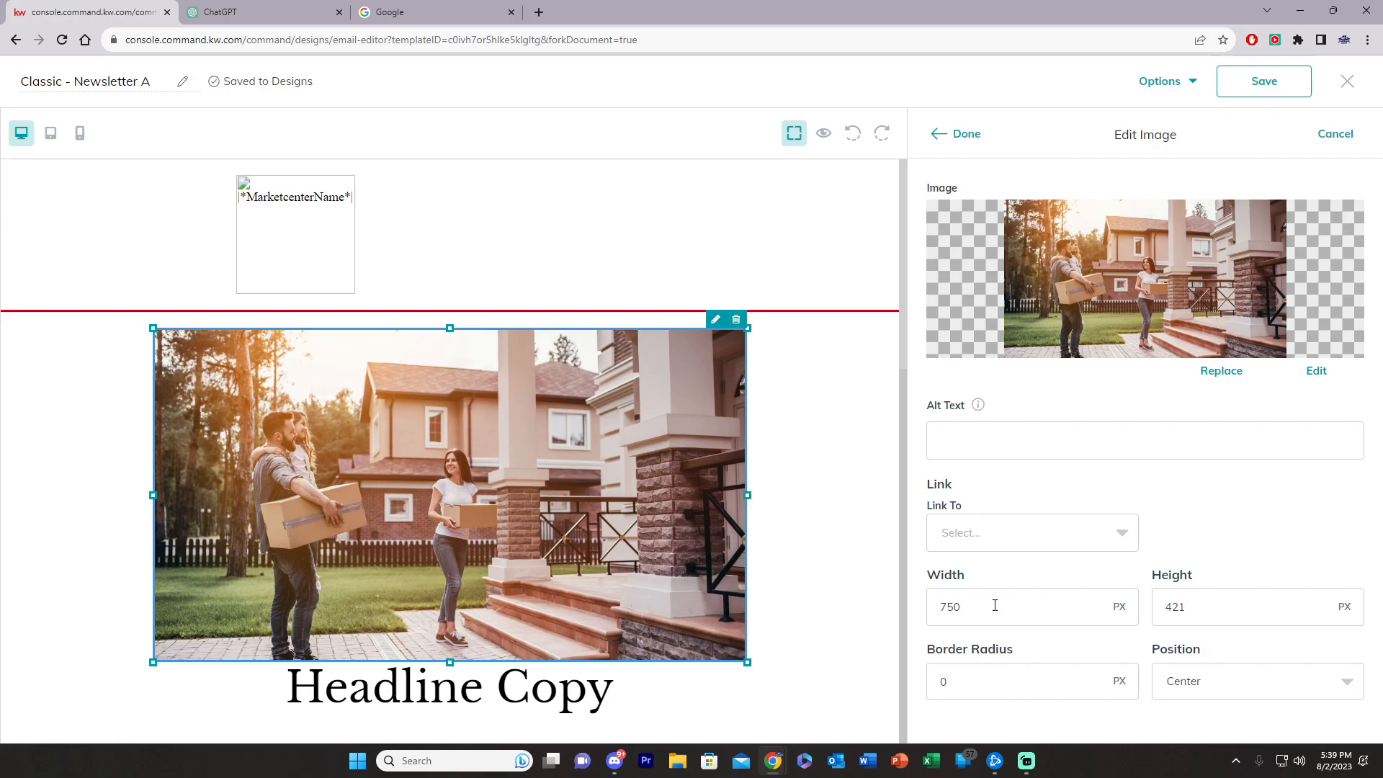
left_click_drag(973, 616, 907, 606)
type("65")
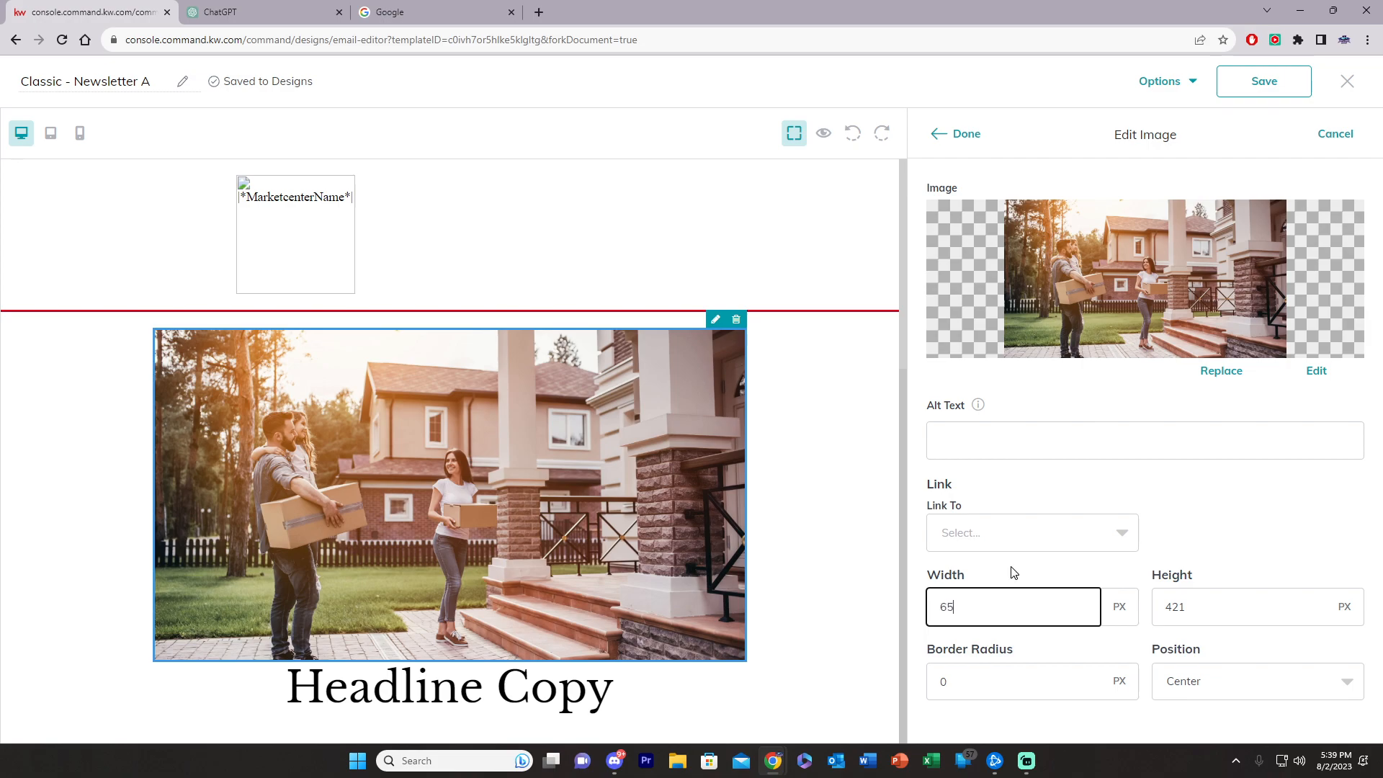
type("3")
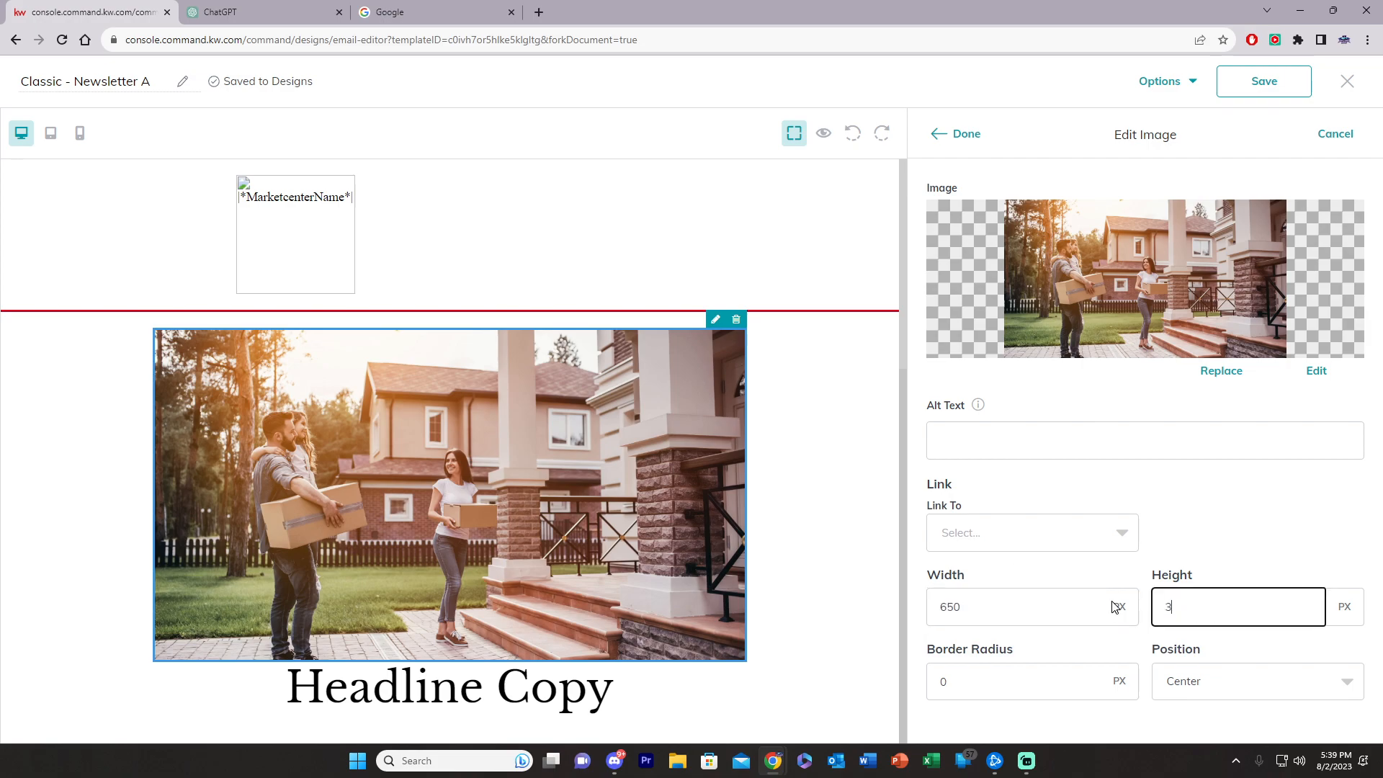
left_click(1313, 568)
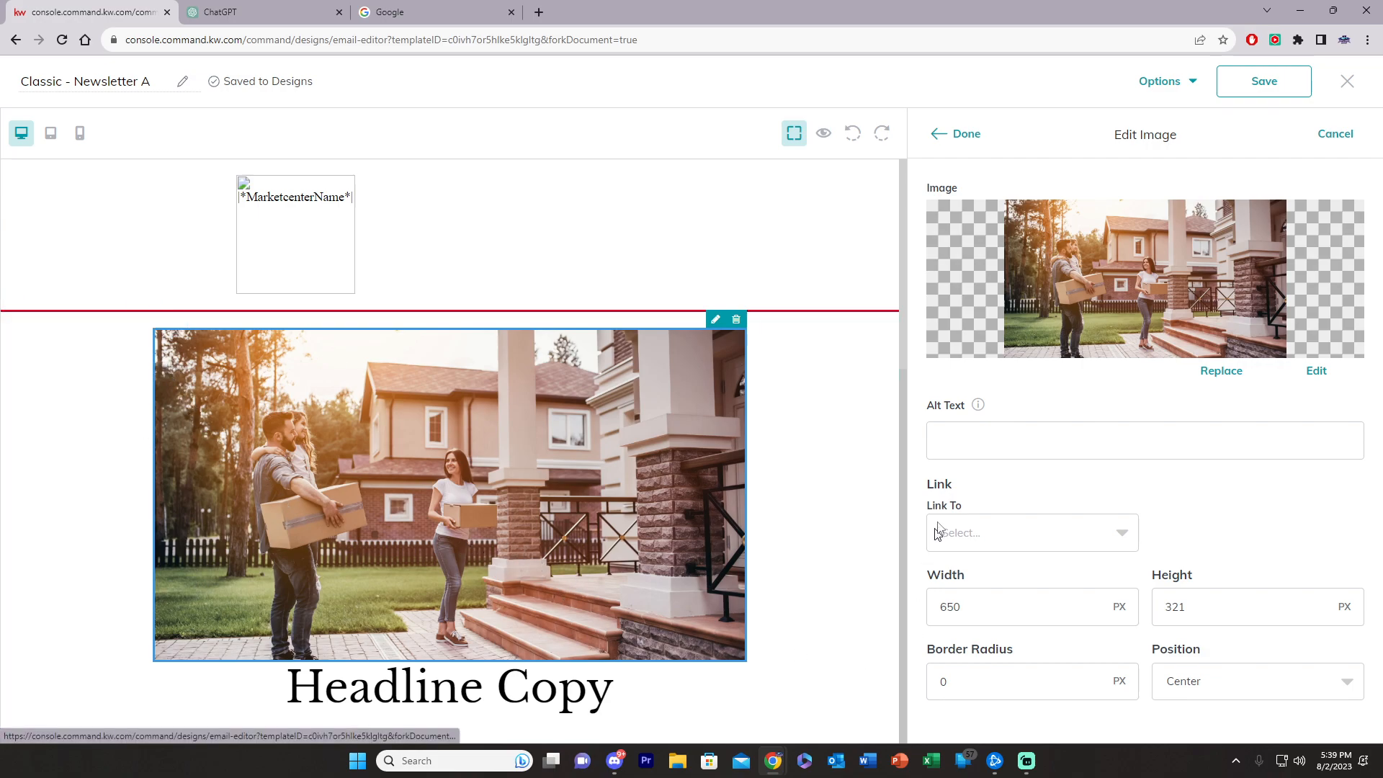
left_click(1237, 689)
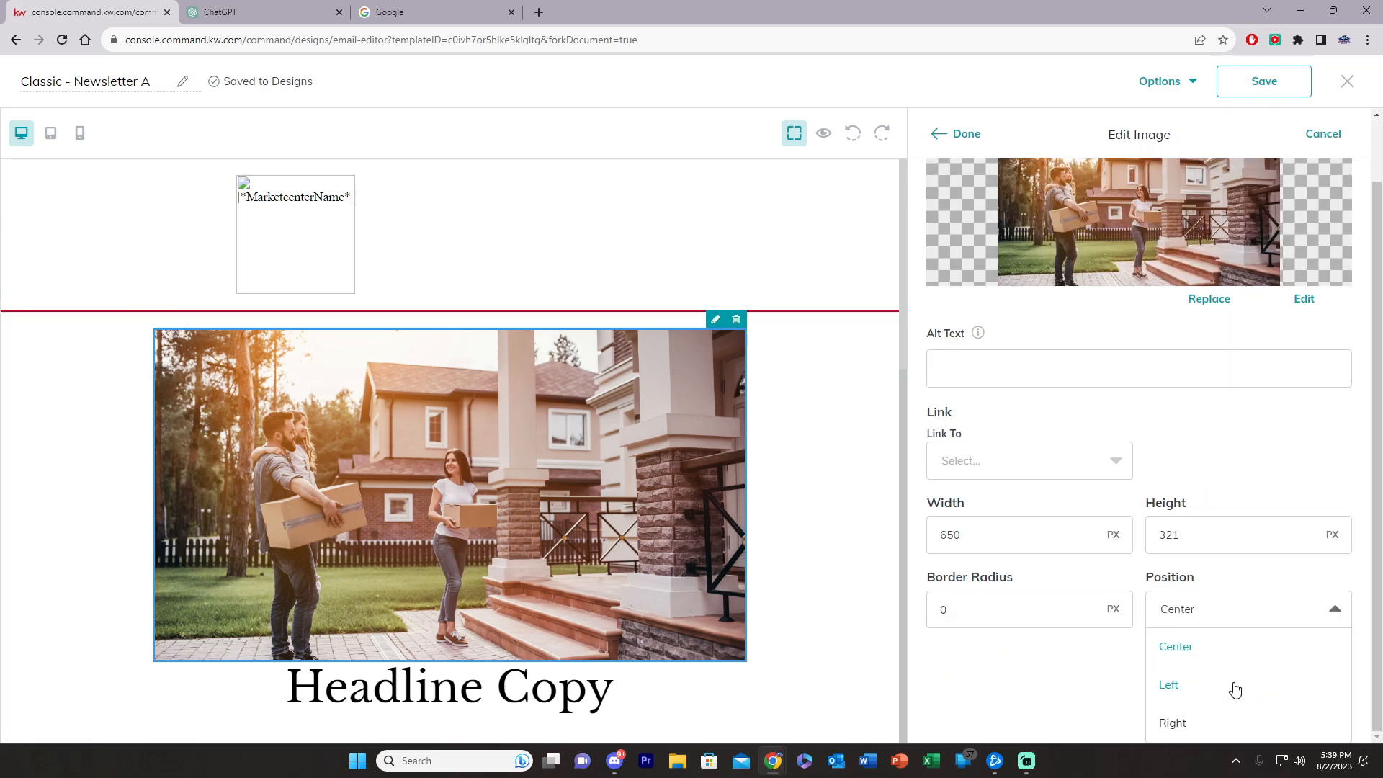
left_click(1210, 499)
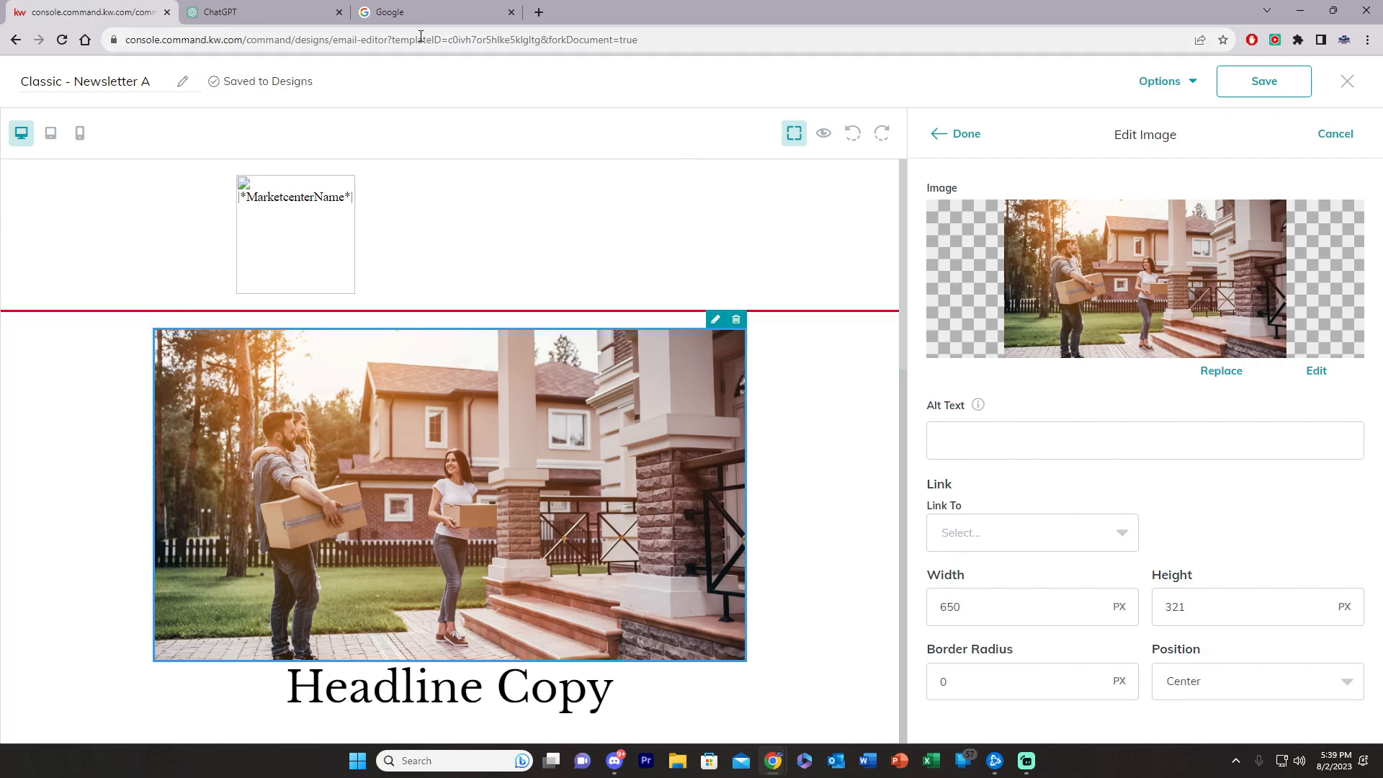
left_click(408, 16)
double_click(179, 46)
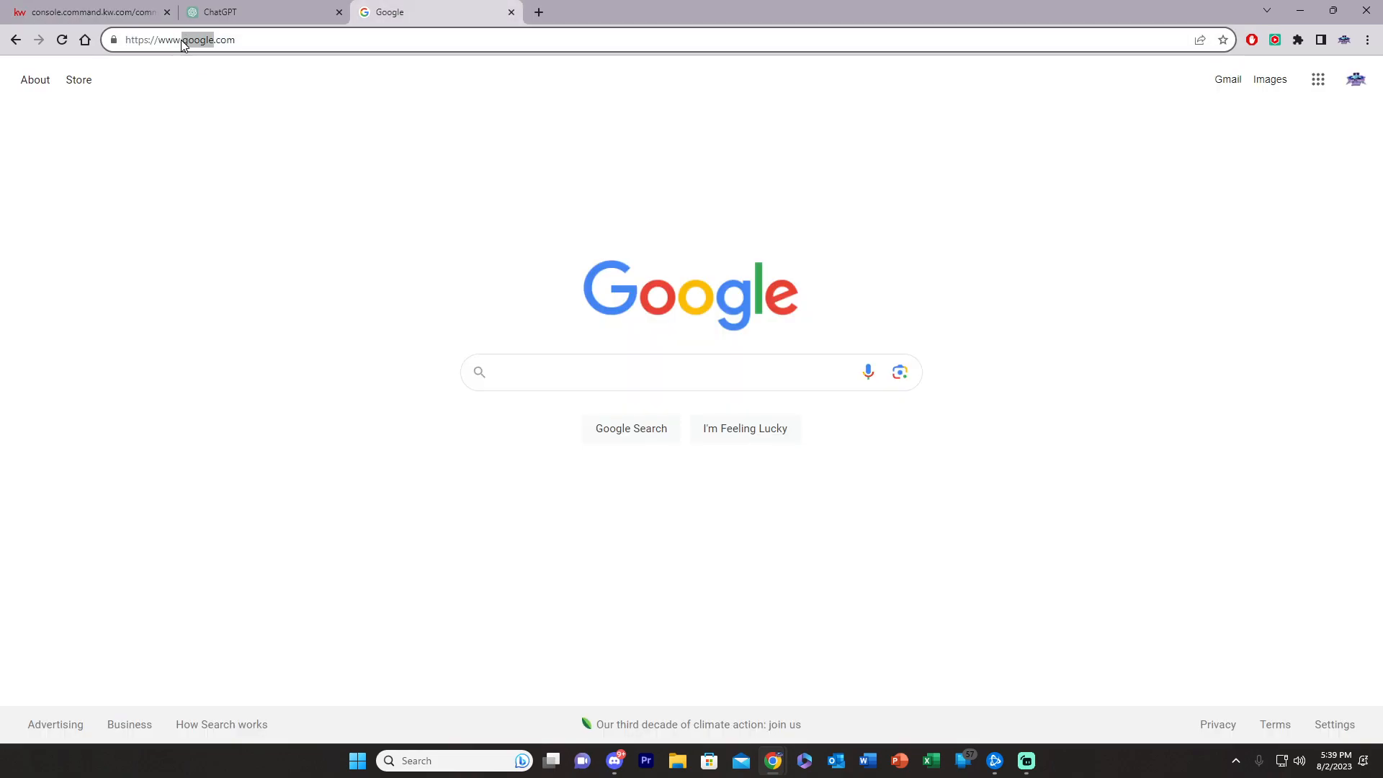
triple_click(184, 45)
key("ctrl+c")
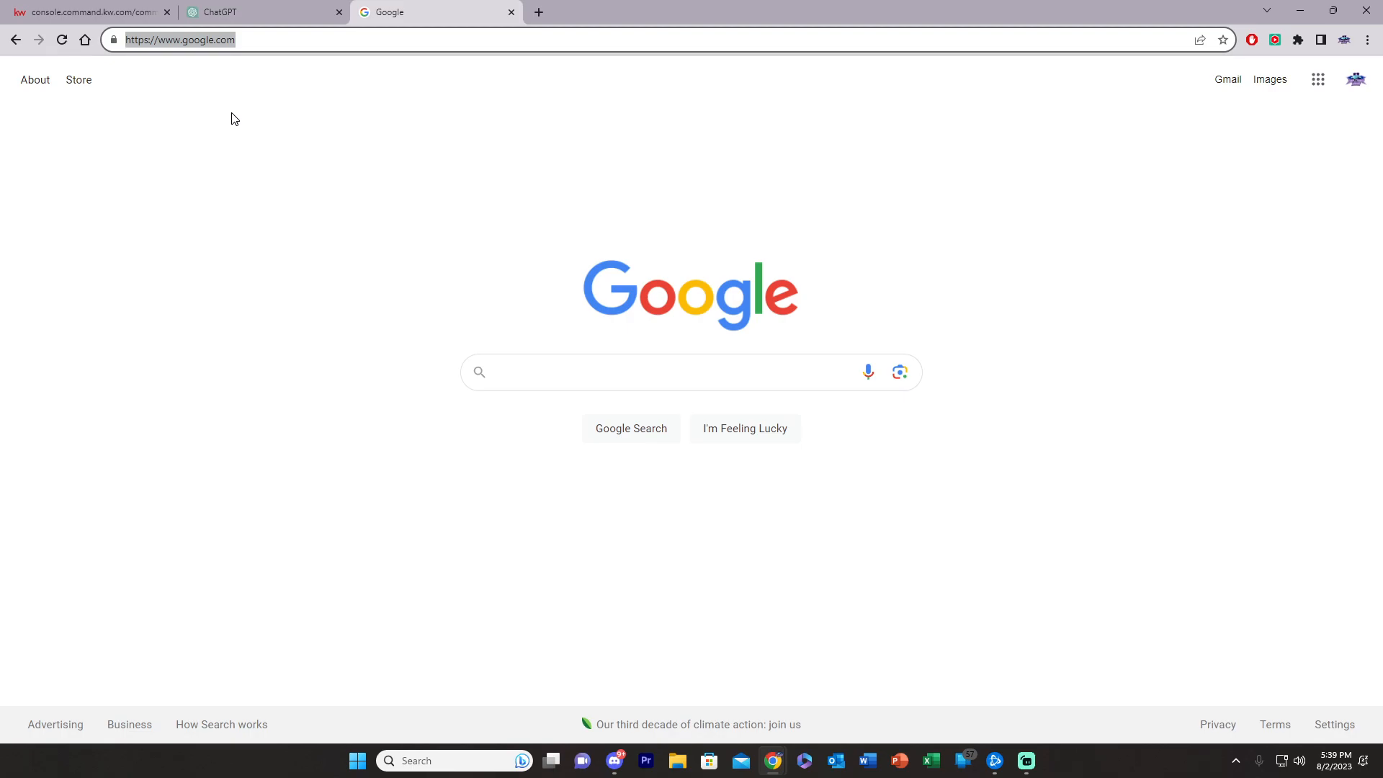
left_click(62, 13)
left_click(1036, 542)
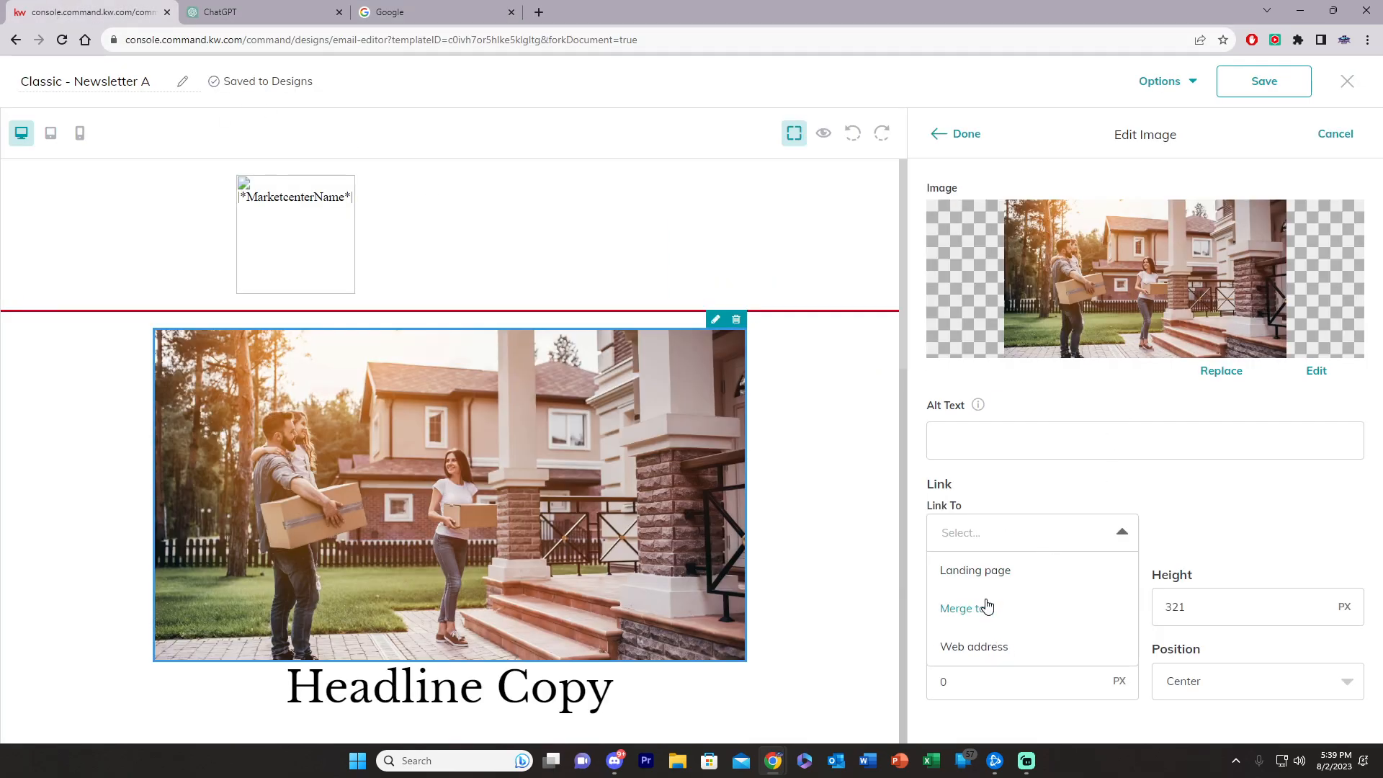
left_click(966, 647)
left_click(1235, 532)
key("ctrl+v")
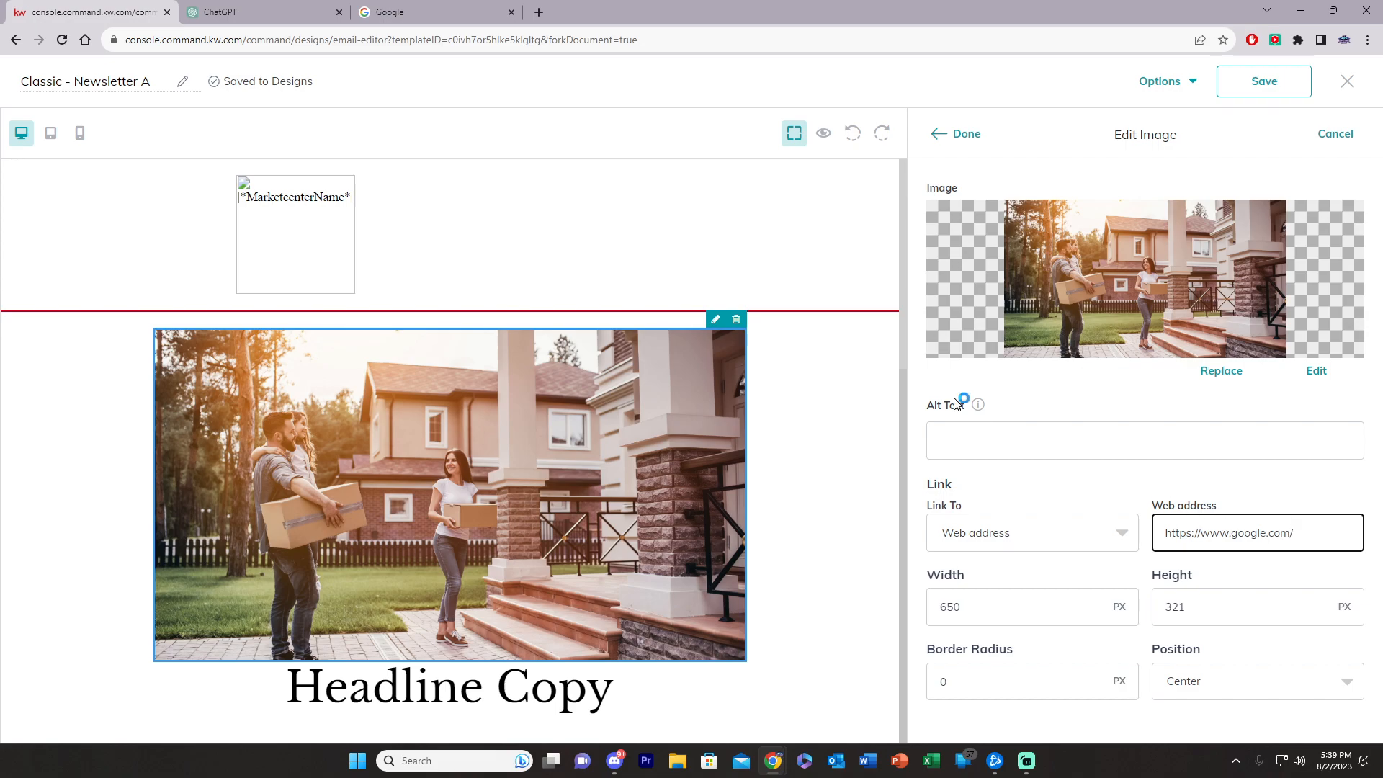
left_click(967, 135)
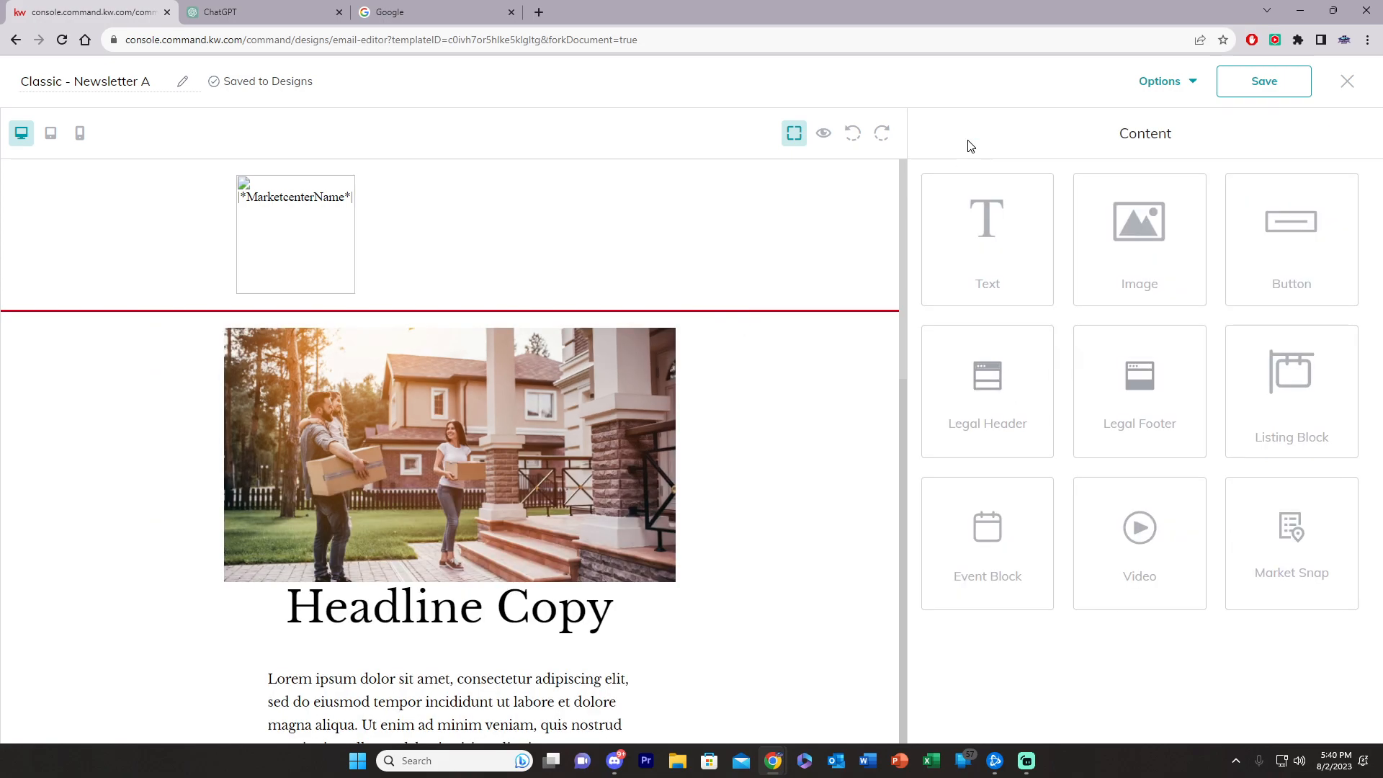
Step: Test the photo link by opening it in a new tab, then close that tab
middle_click(443, 485)
left_click(272, 18)
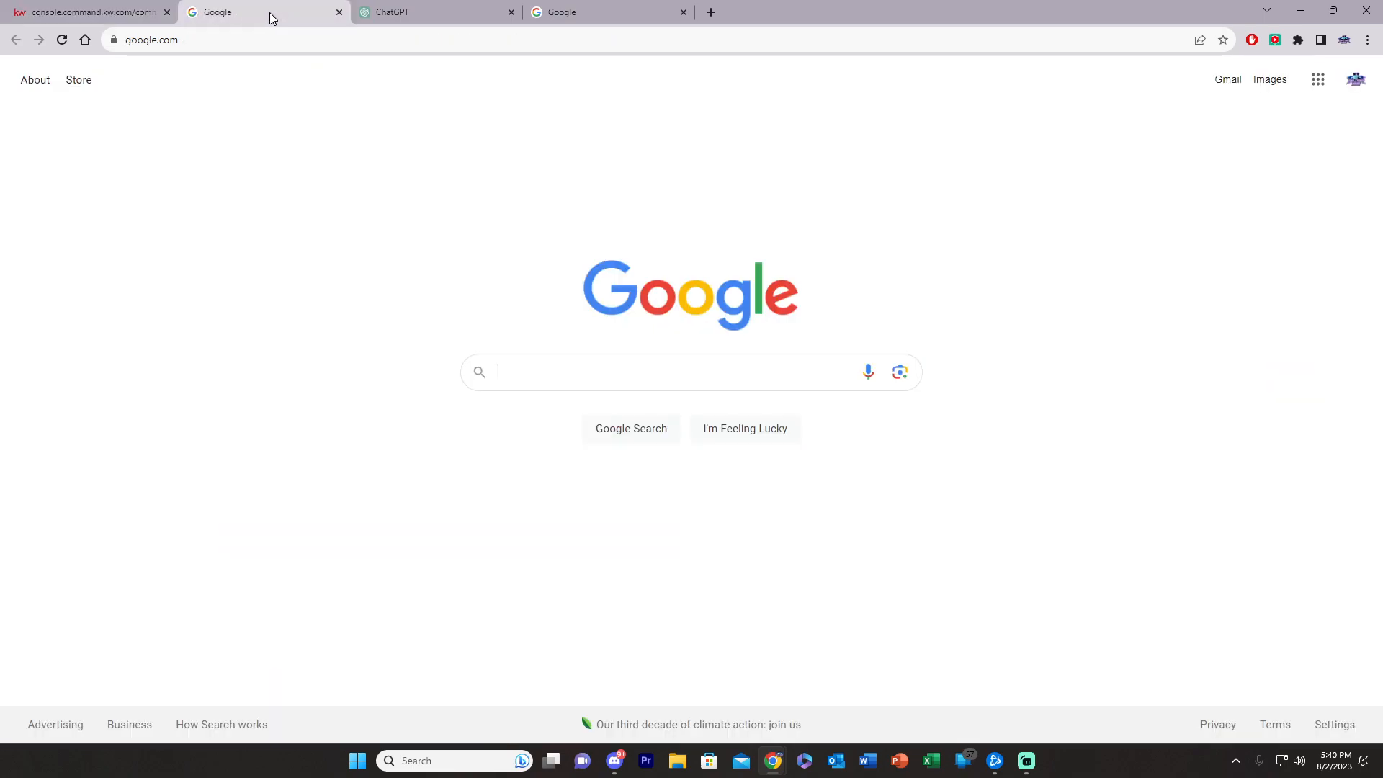
left_click(341, 13)
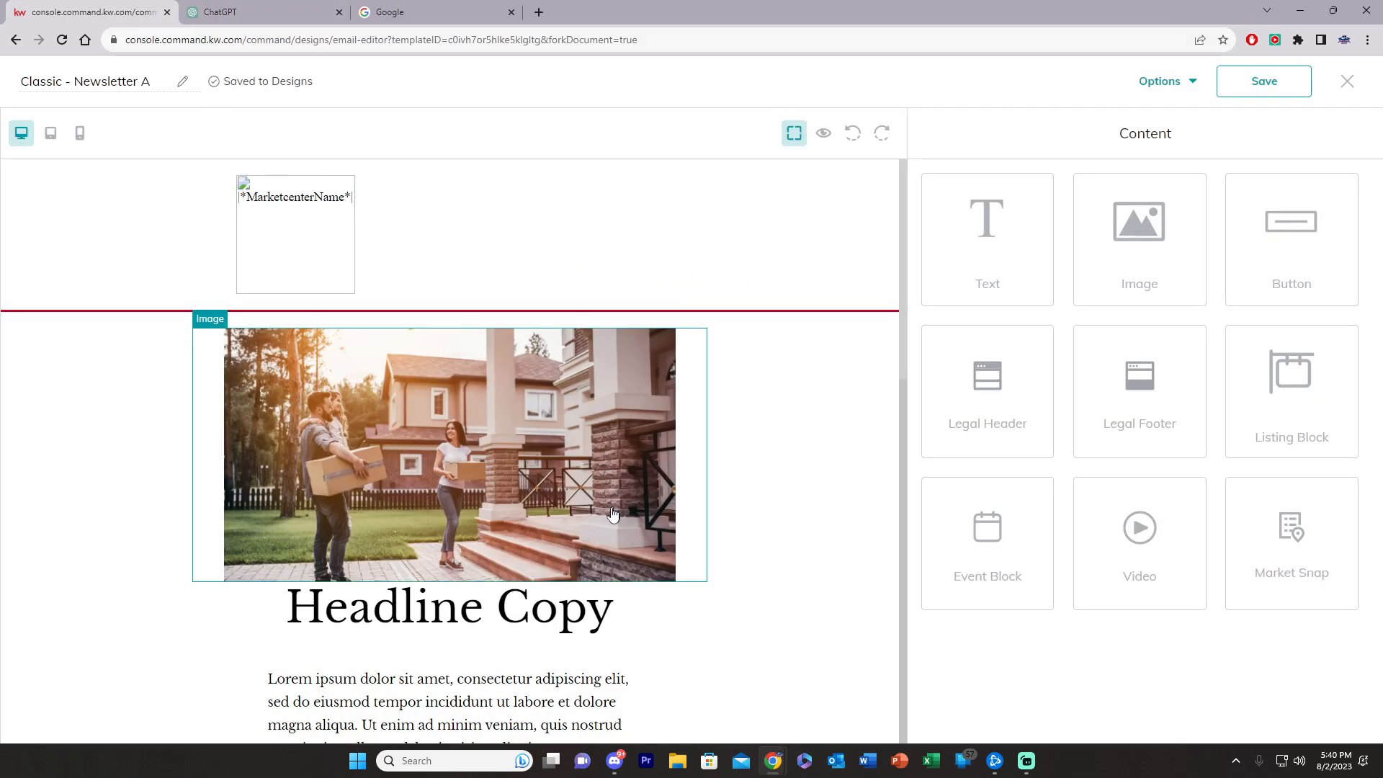
Step: Replace 'Headline Copy' with 'THINKING OF MOVING?' in centred LibreBaskerville
scroll(458, 524, "down", 1)
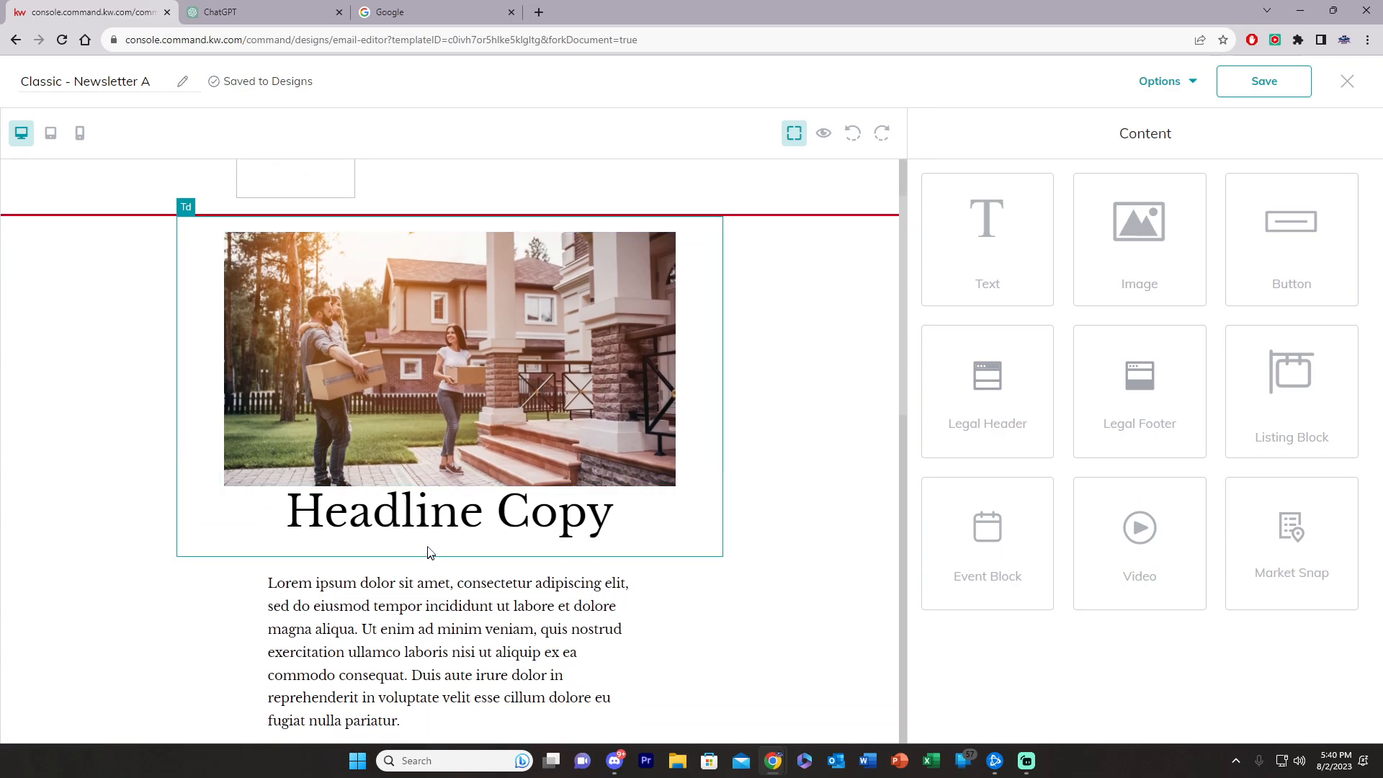
left_click(420, 518)
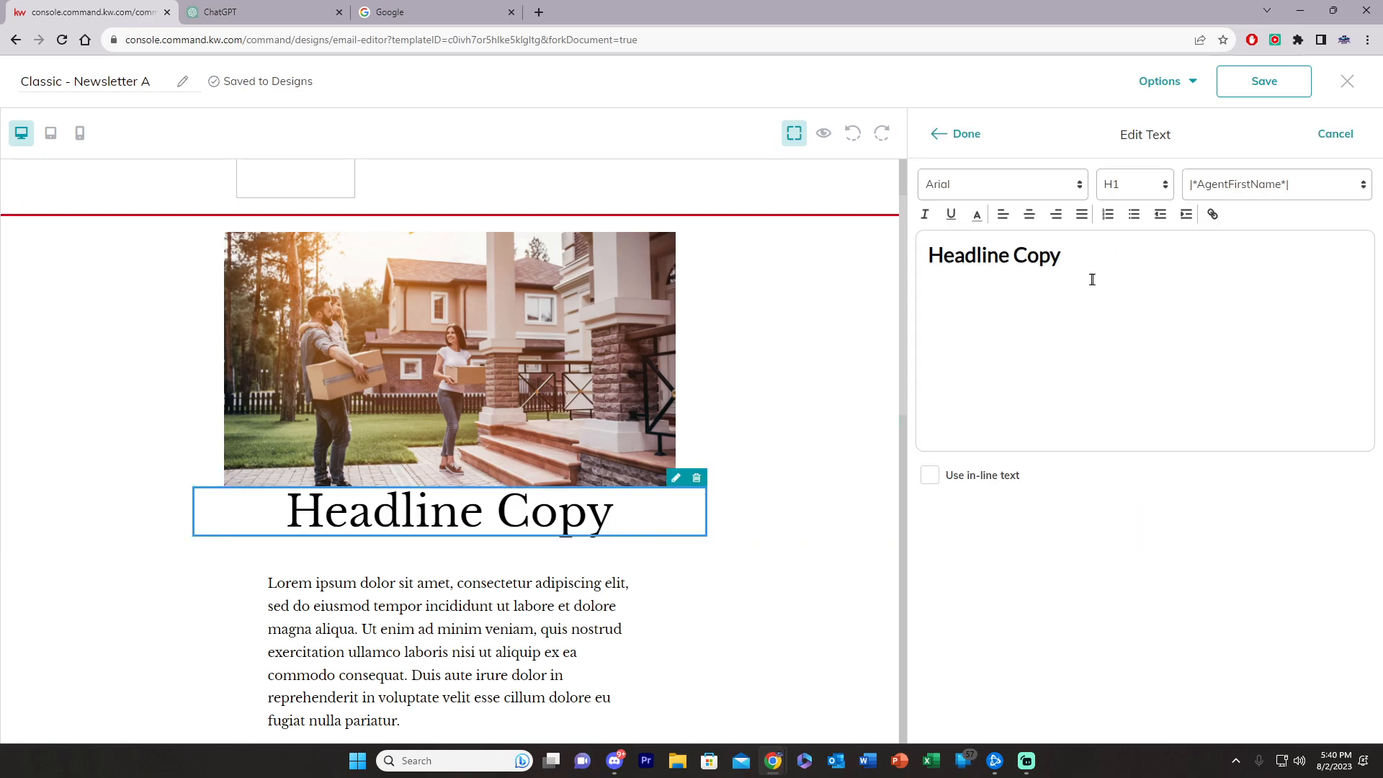
triple_click(1105, 258)
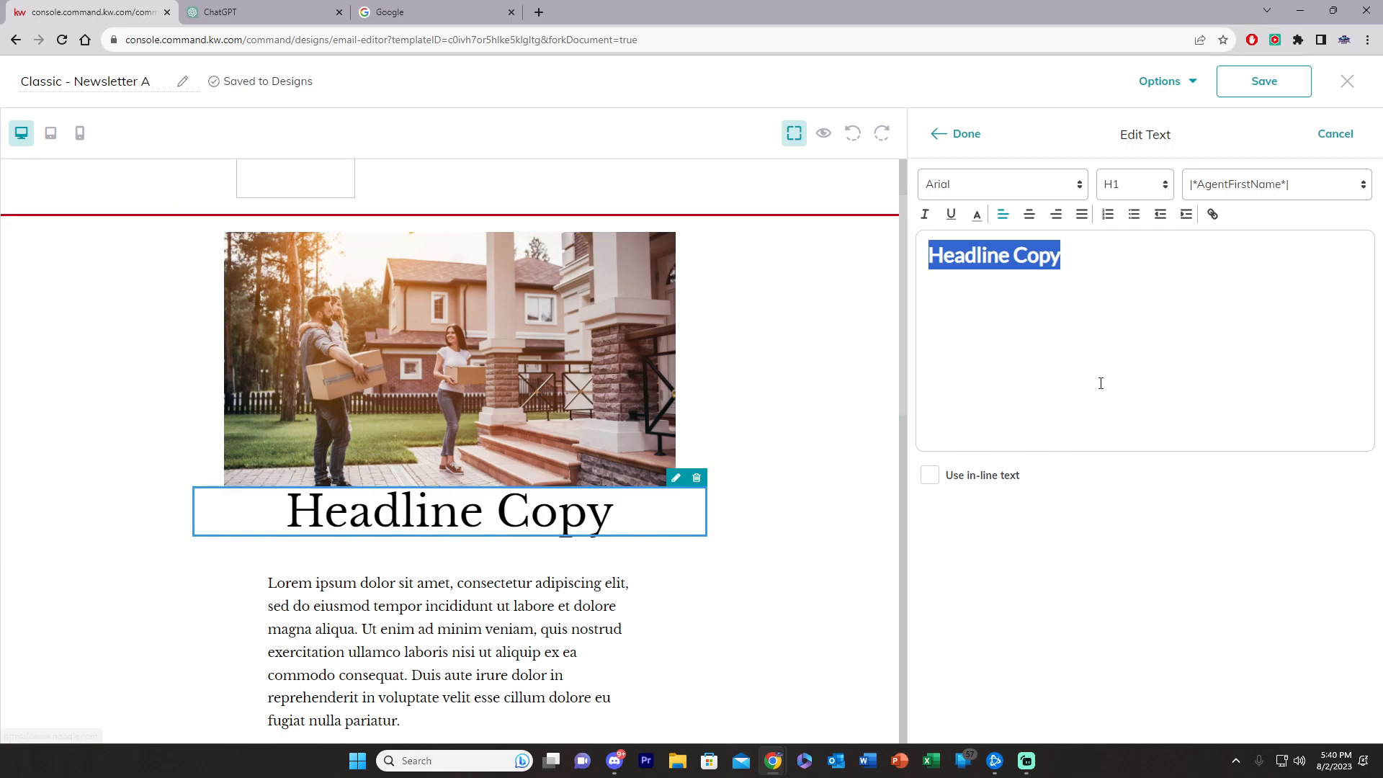
left_click(1142, 189)
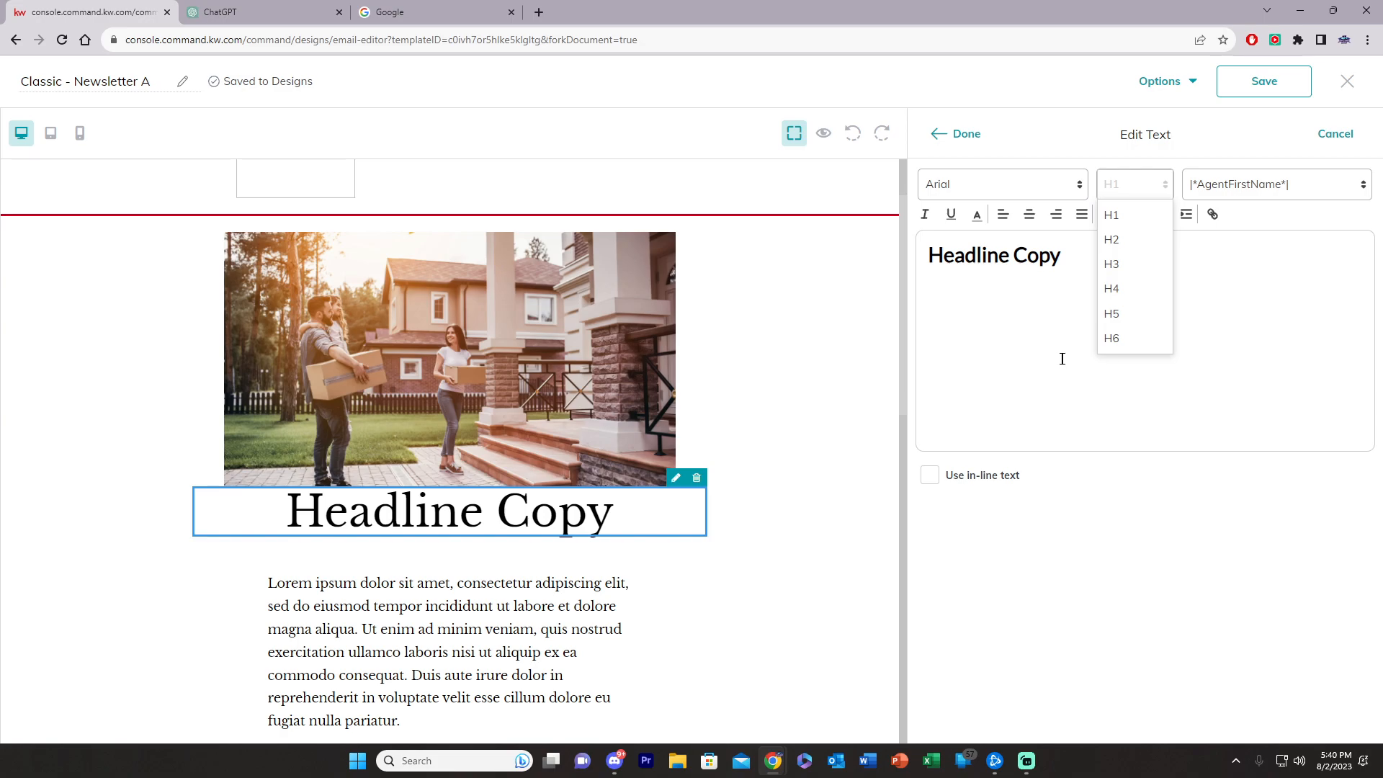
left_click(994, 340)
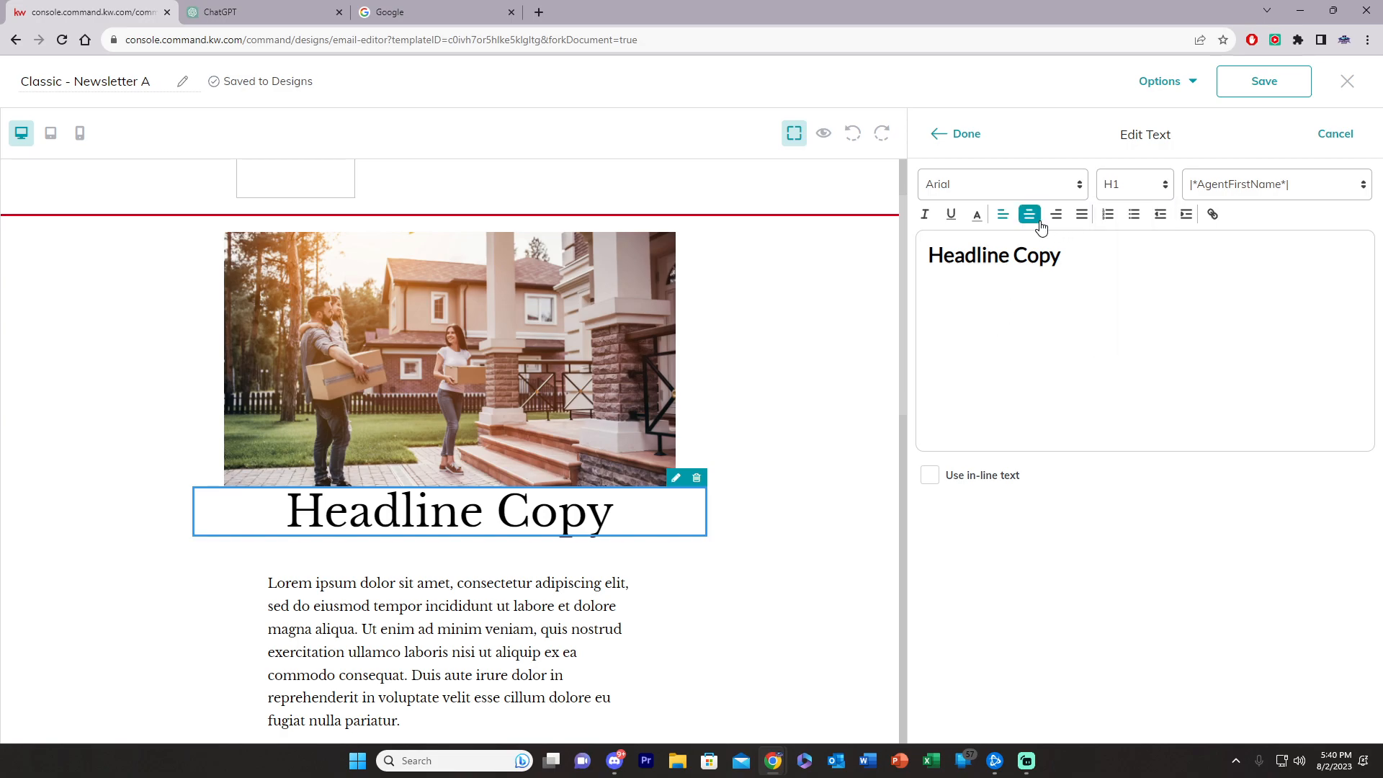
key("ctrl+a")
left_click(945, 186)
left_click(966, 315)
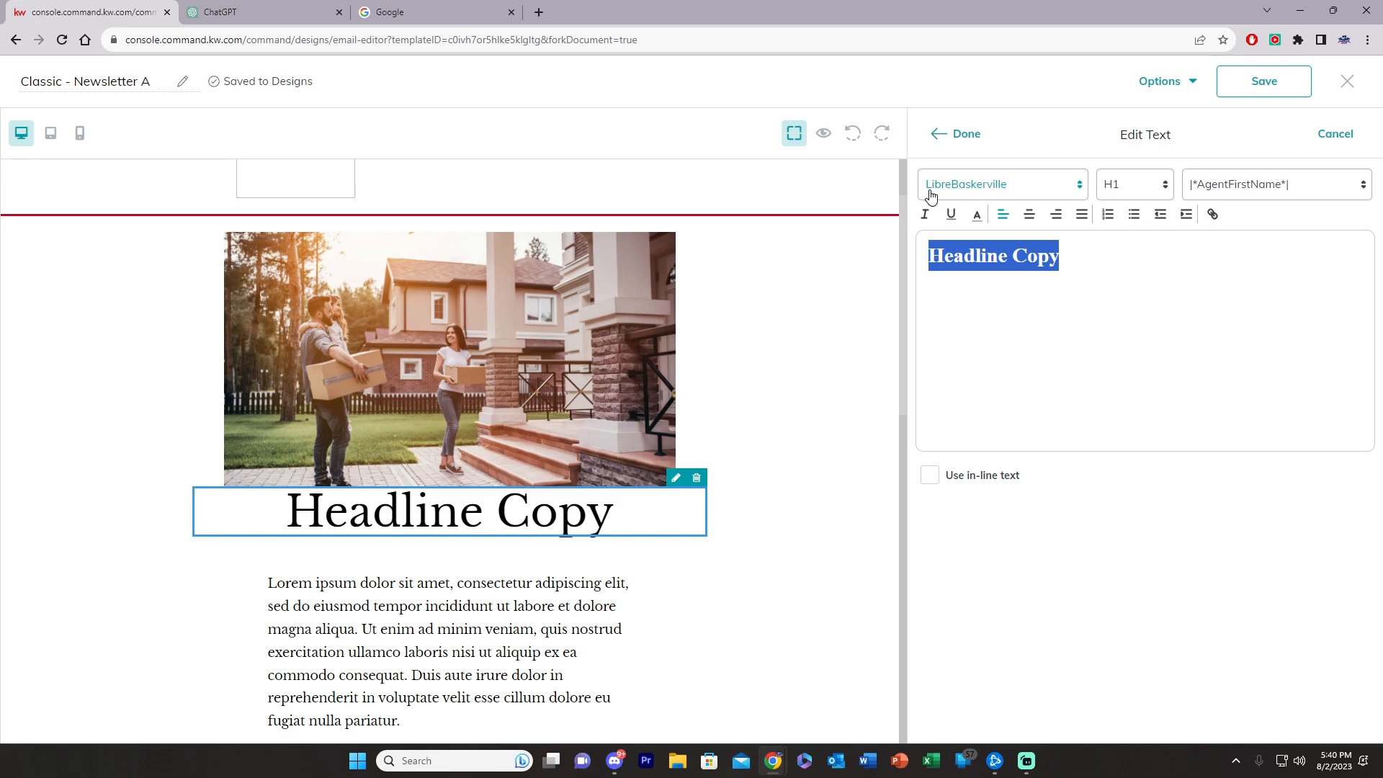
left_click(1030, 214)
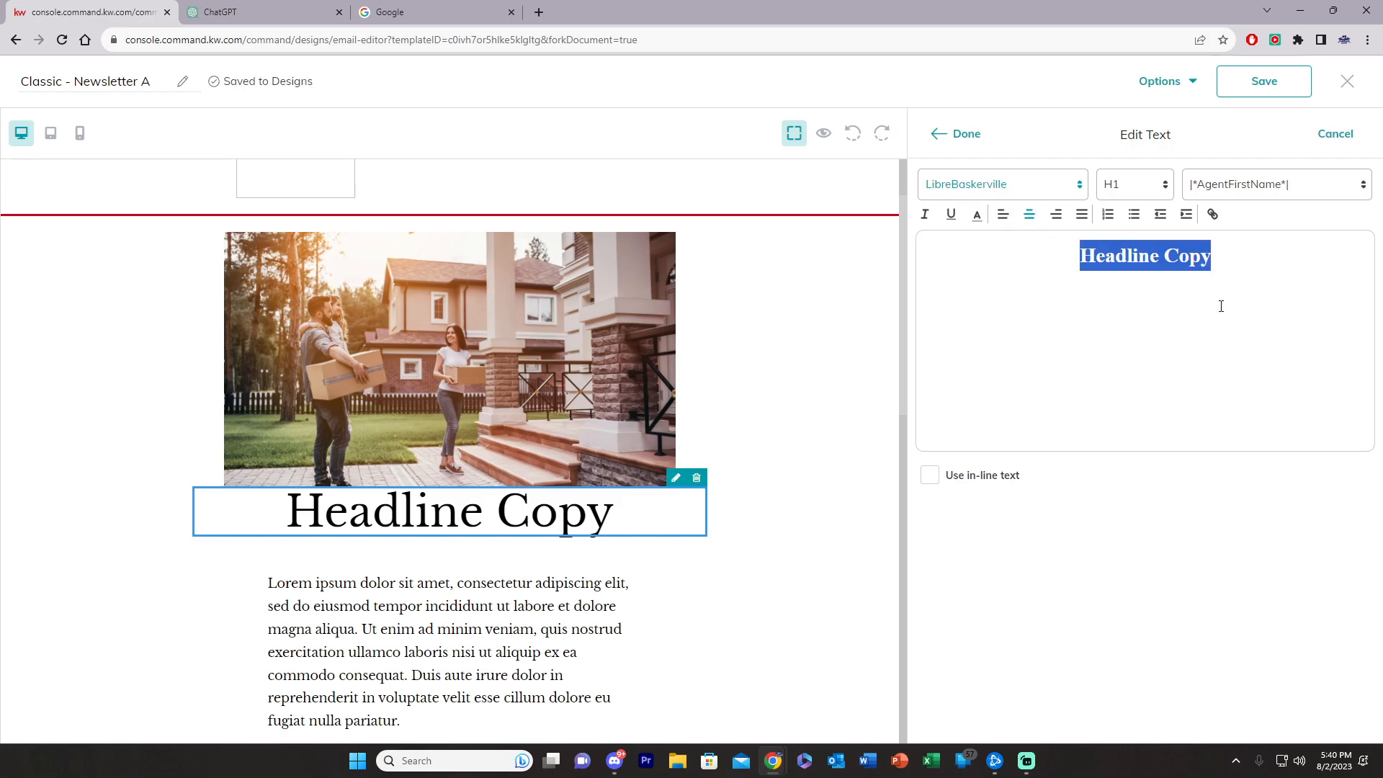
type("THINK")
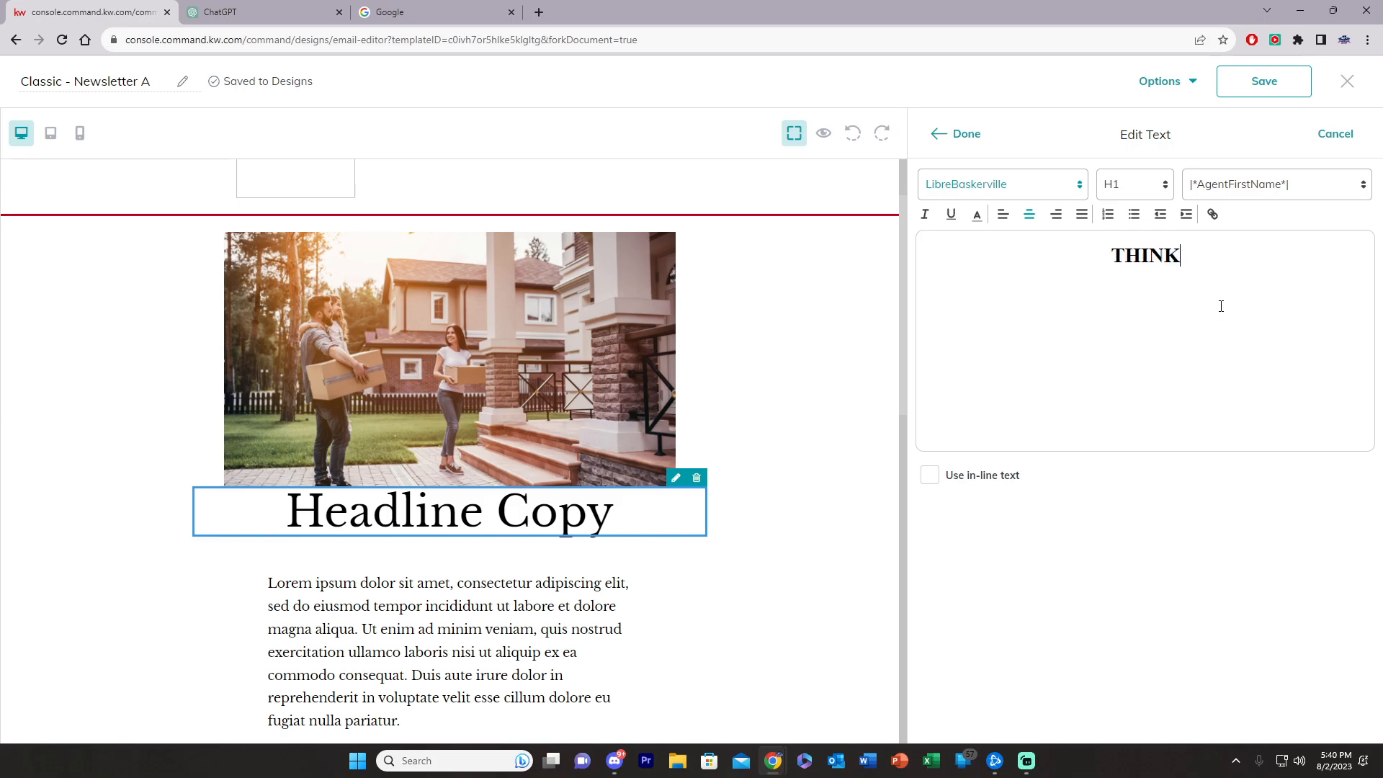
type("ING OF MOVING?")
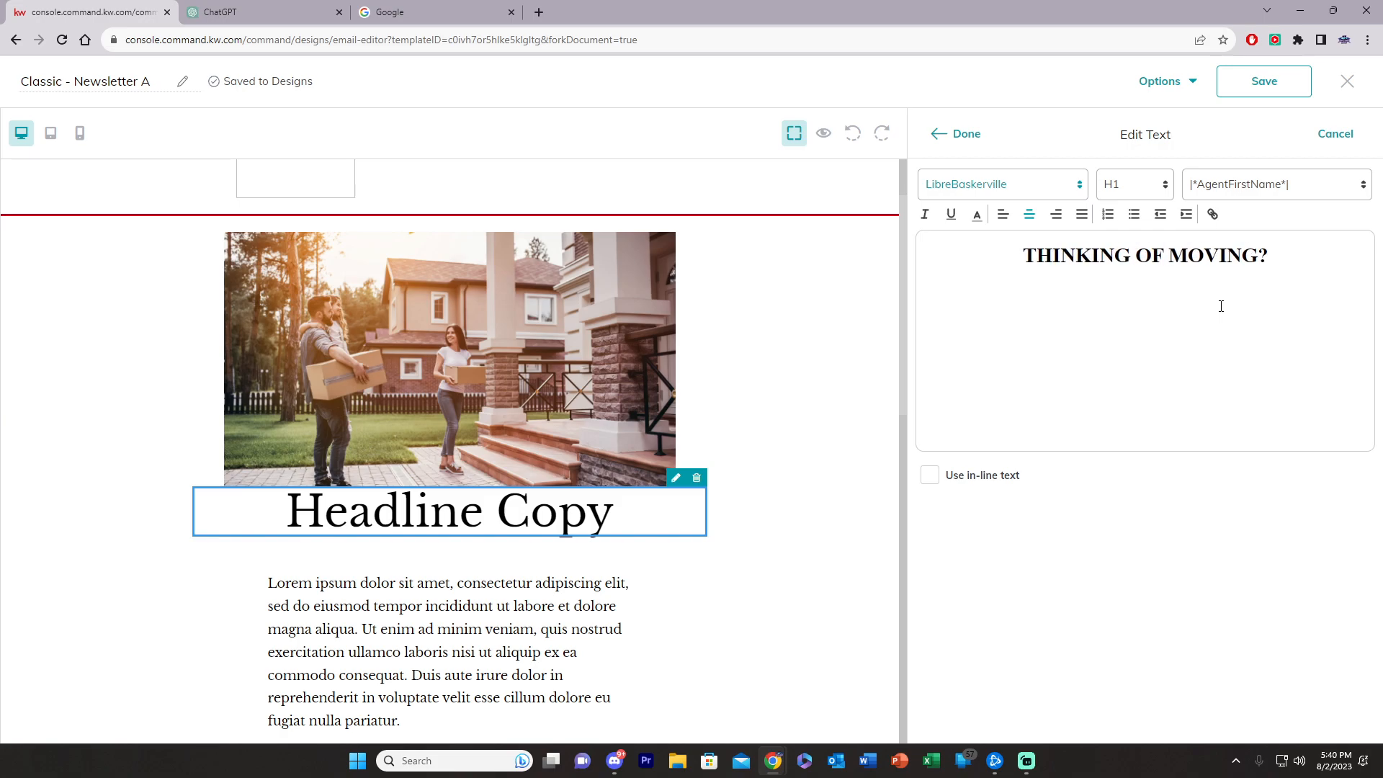
key("Return")
left_click(964, 133)
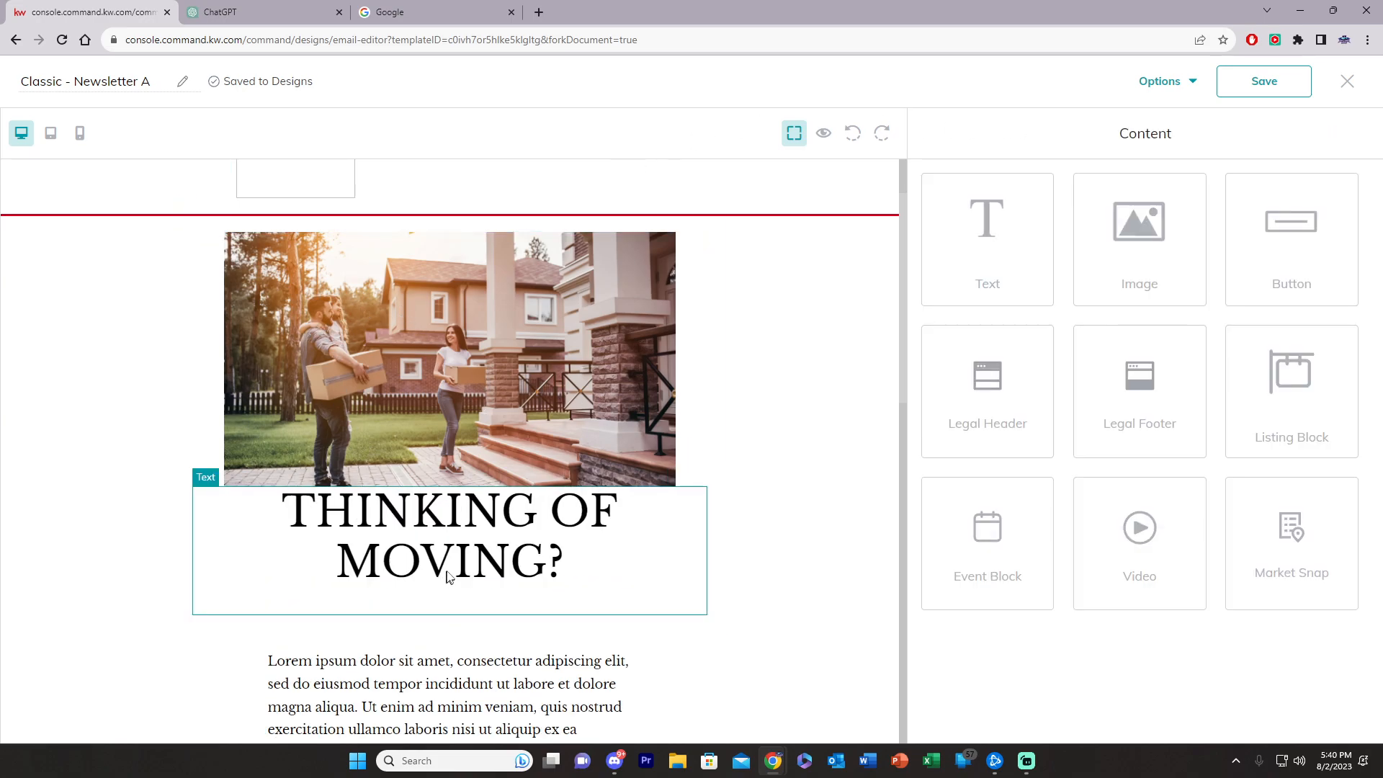
Step: Scroll down the newsletter canvas, then bring up a fresh ChatGPT chat in the other browser tab
scroll(447, 577, "down", 3)
scroll(497, 465, "down", 1)
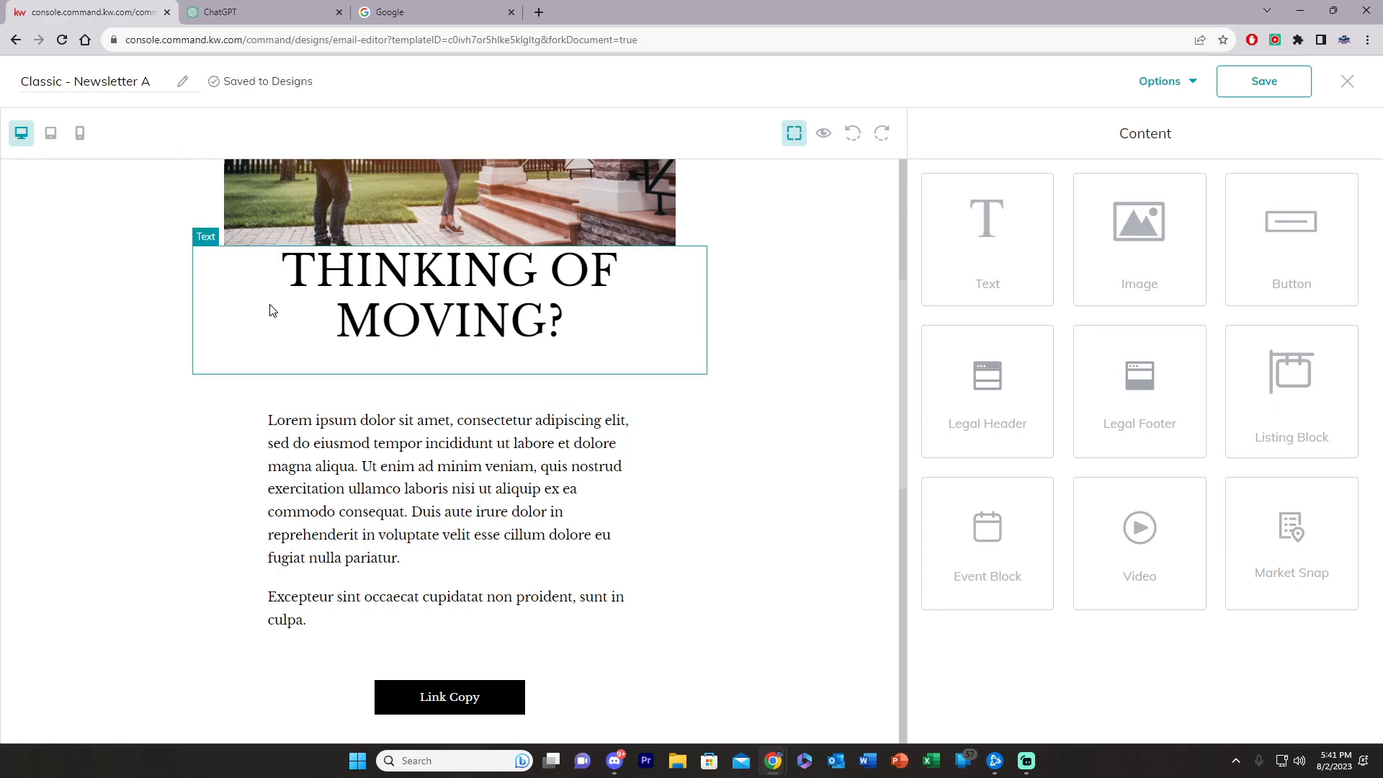
left_click(237, 16)
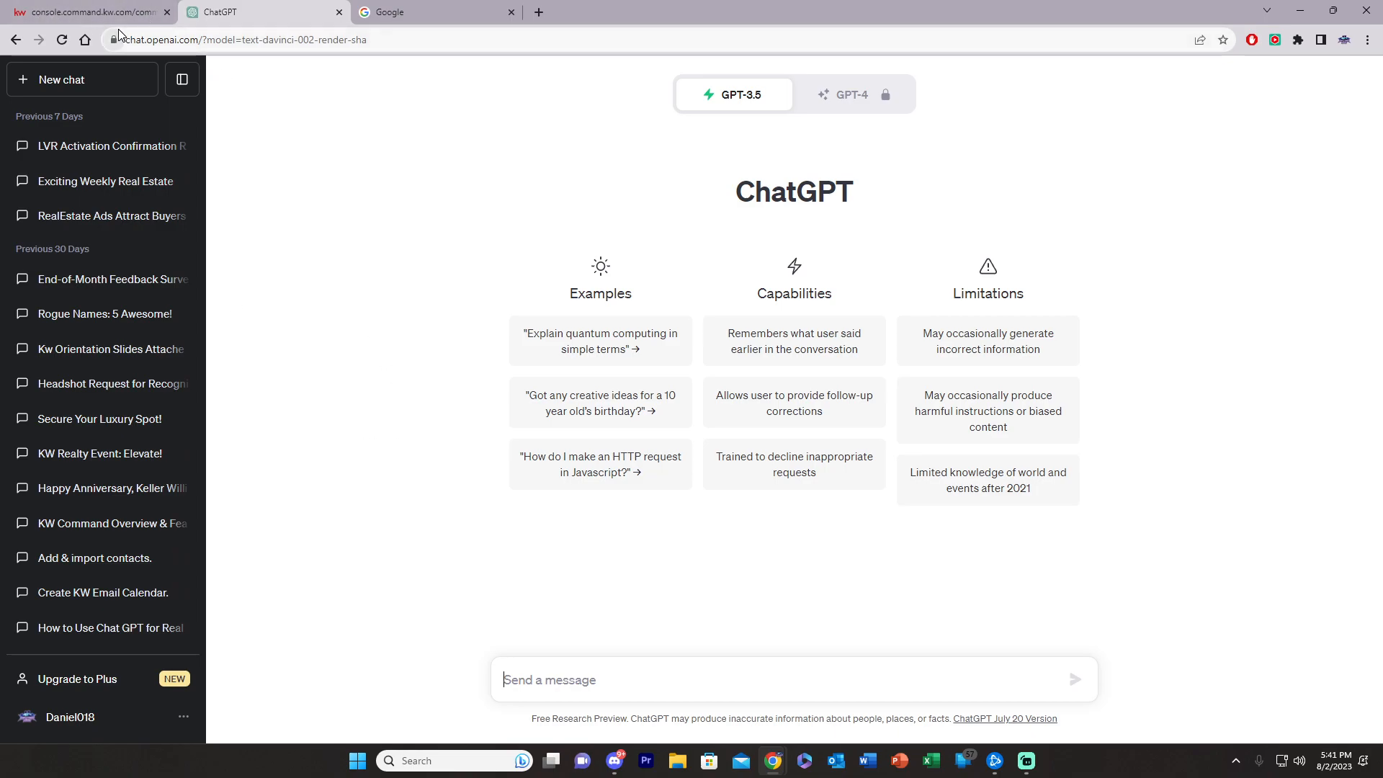
left_click(100, 16)
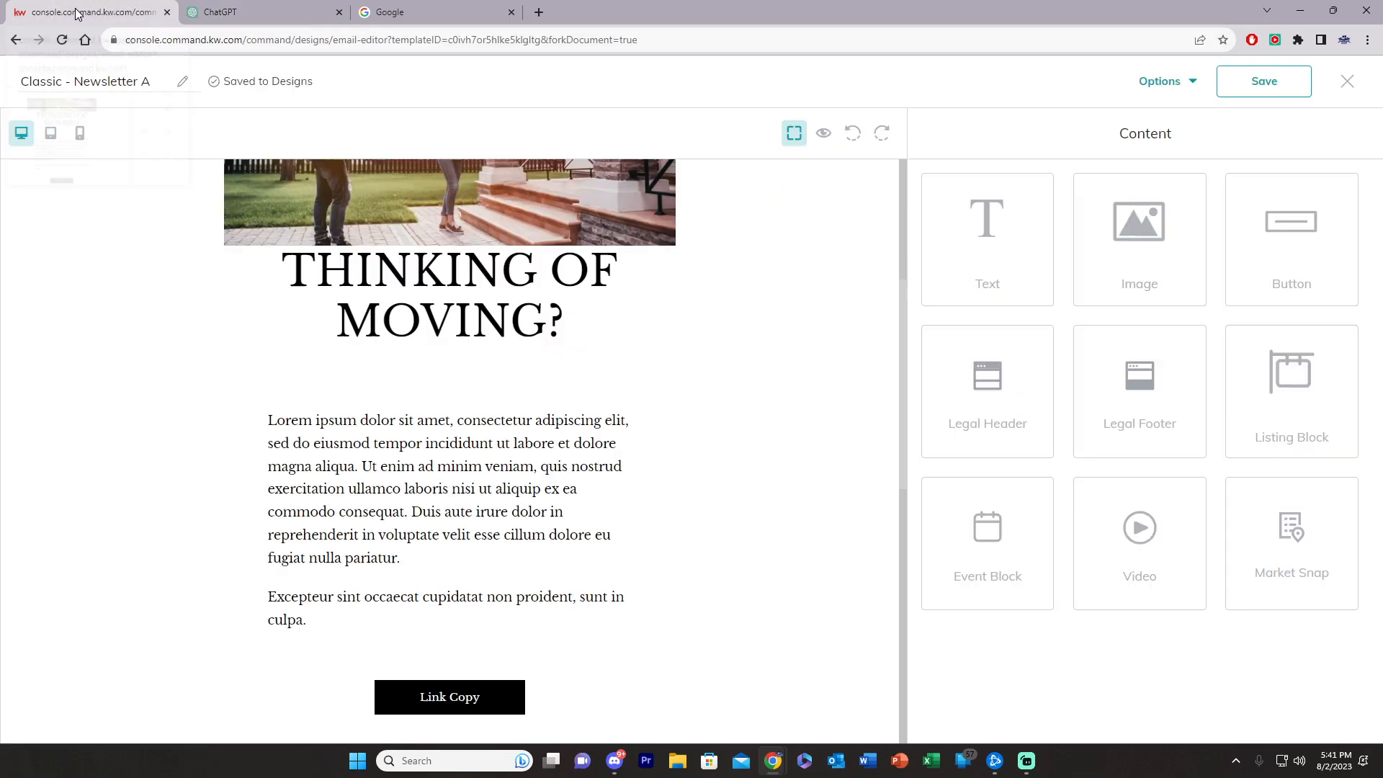
scroll(413, 320, "up", 4)
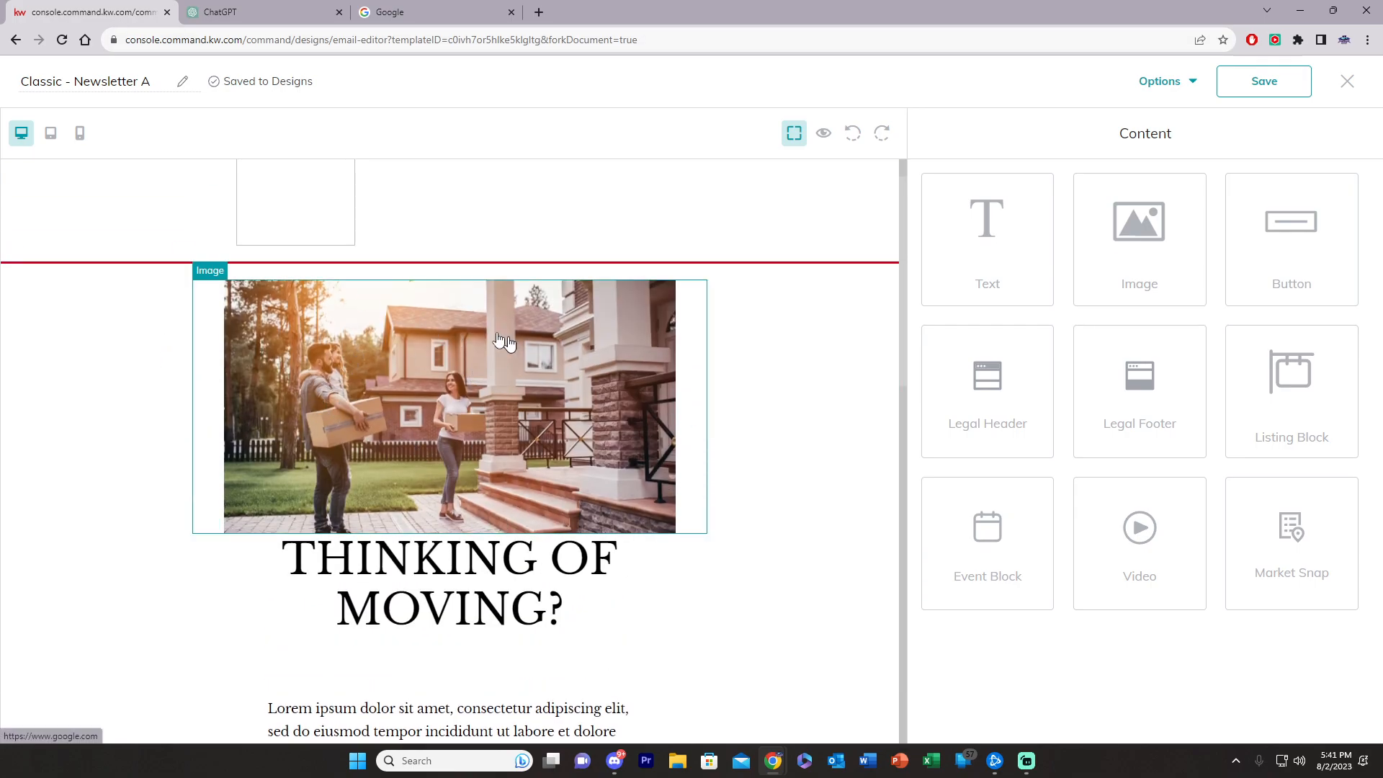
left_click(259, 13)
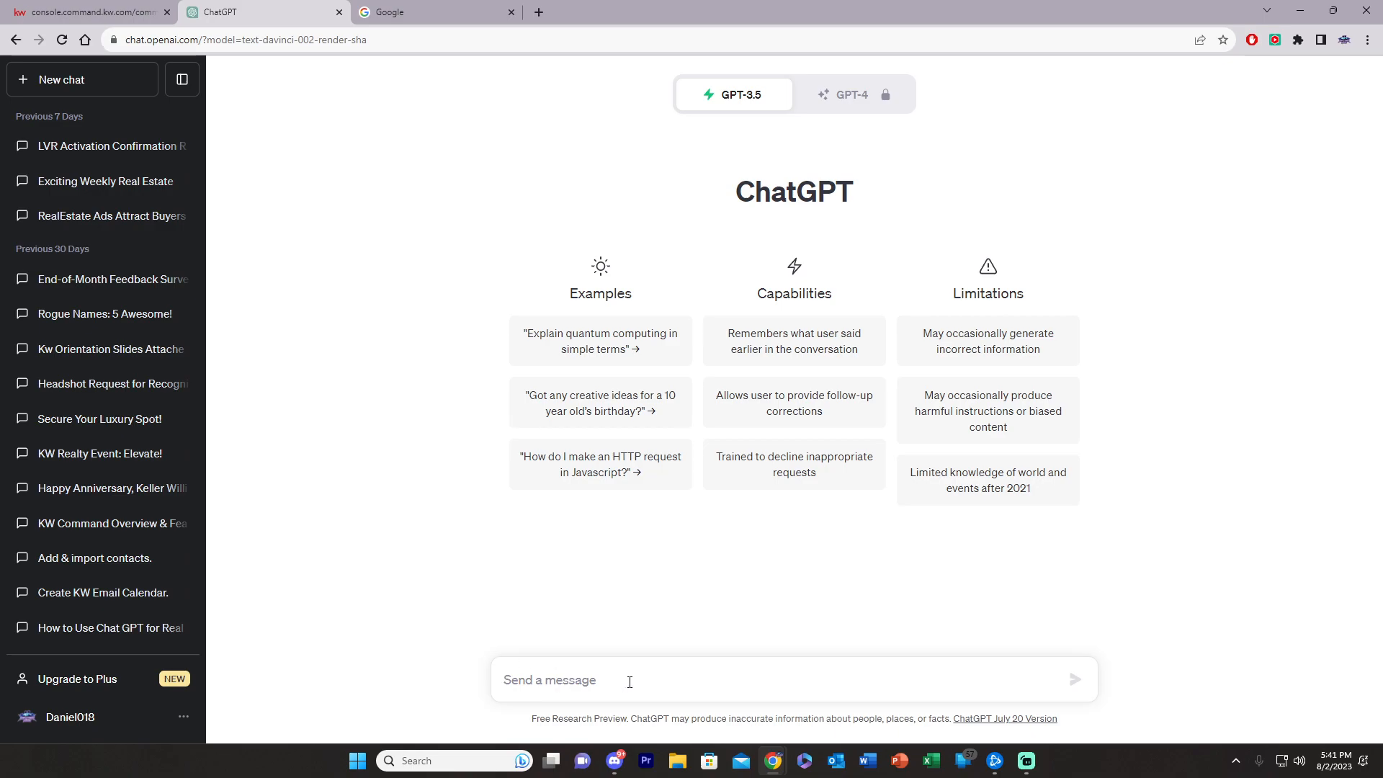
Step: Ask ChatGPT for an email from a real estate agent asking if someone is thinking of moving
type("Write me an email")
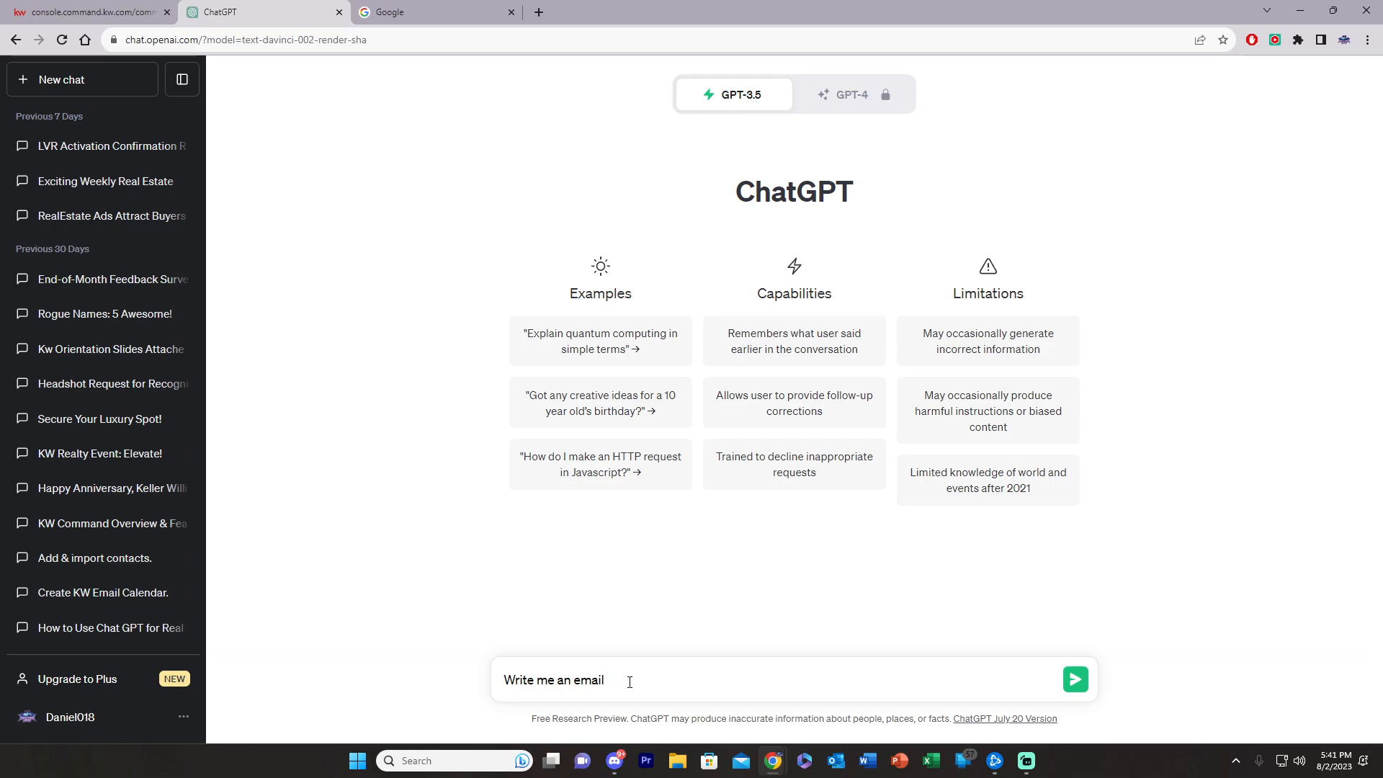
type(" asking if p")
key("BackSpace")
type("someone is thinking of moving ")
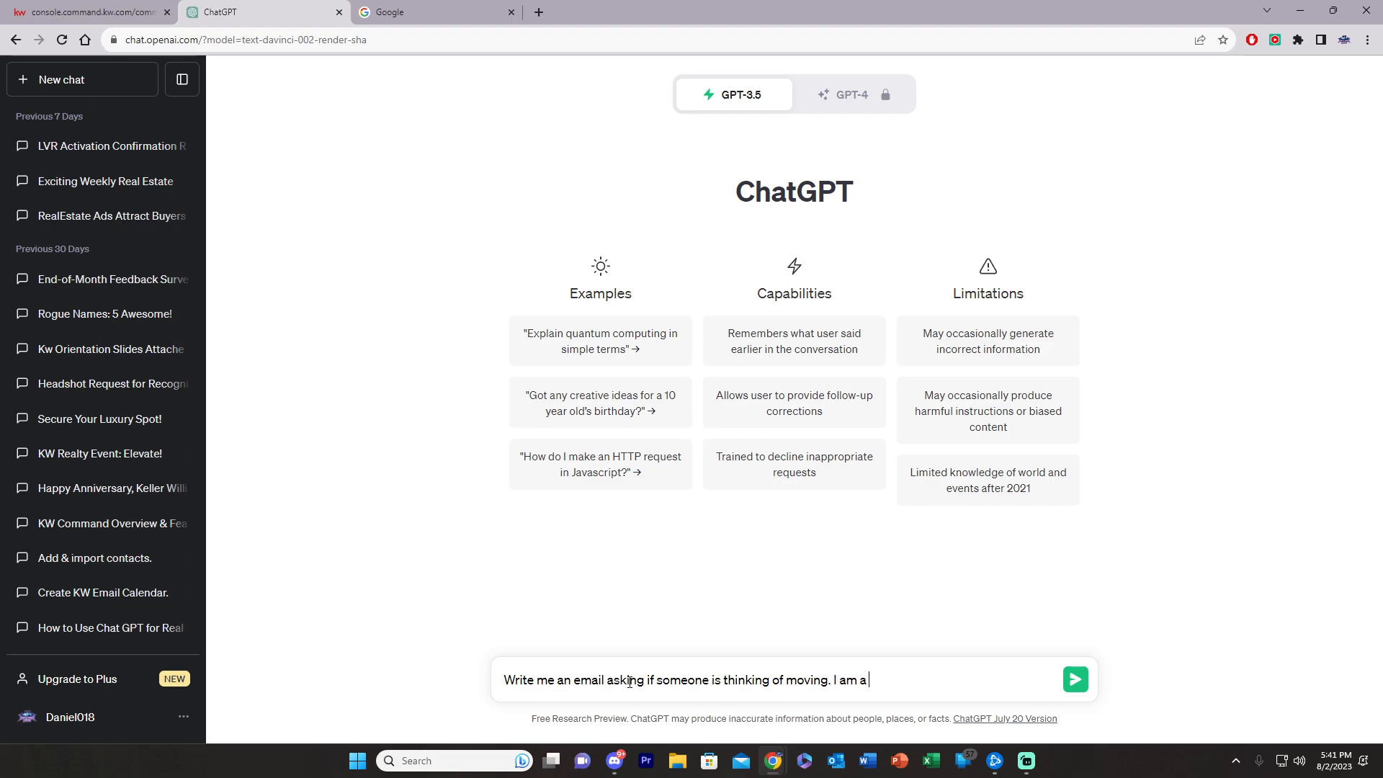
type(" I am a real estate agent who can hep")
type(" th")
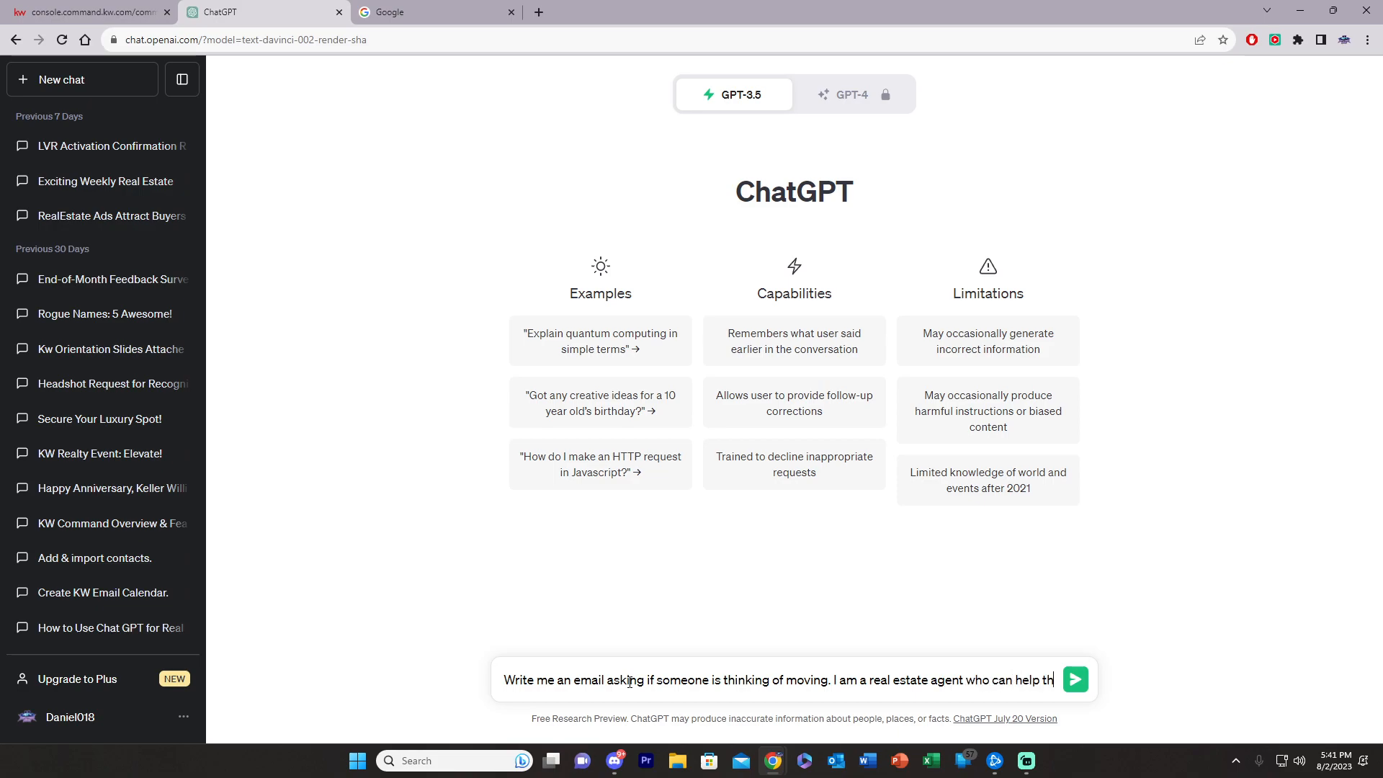
type("em buy and sell.")
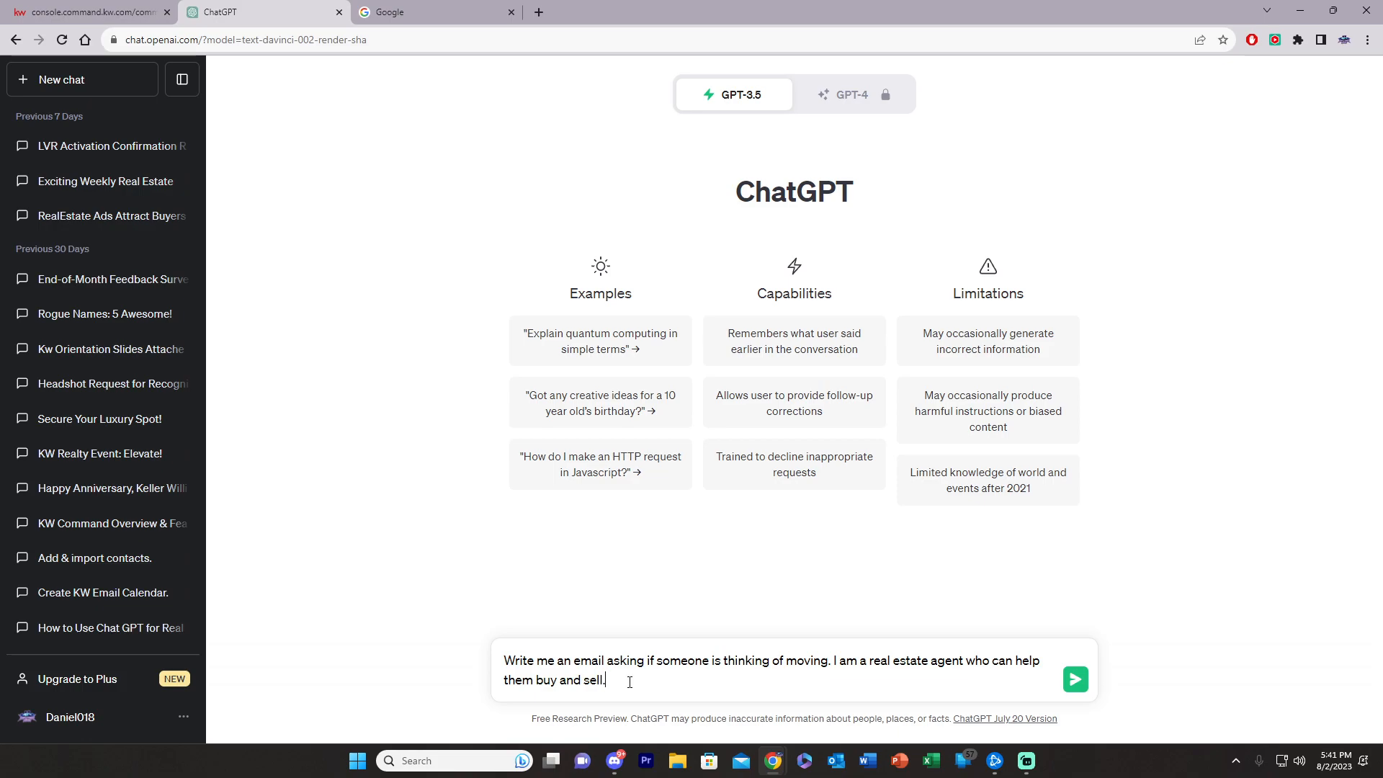
key("Return")
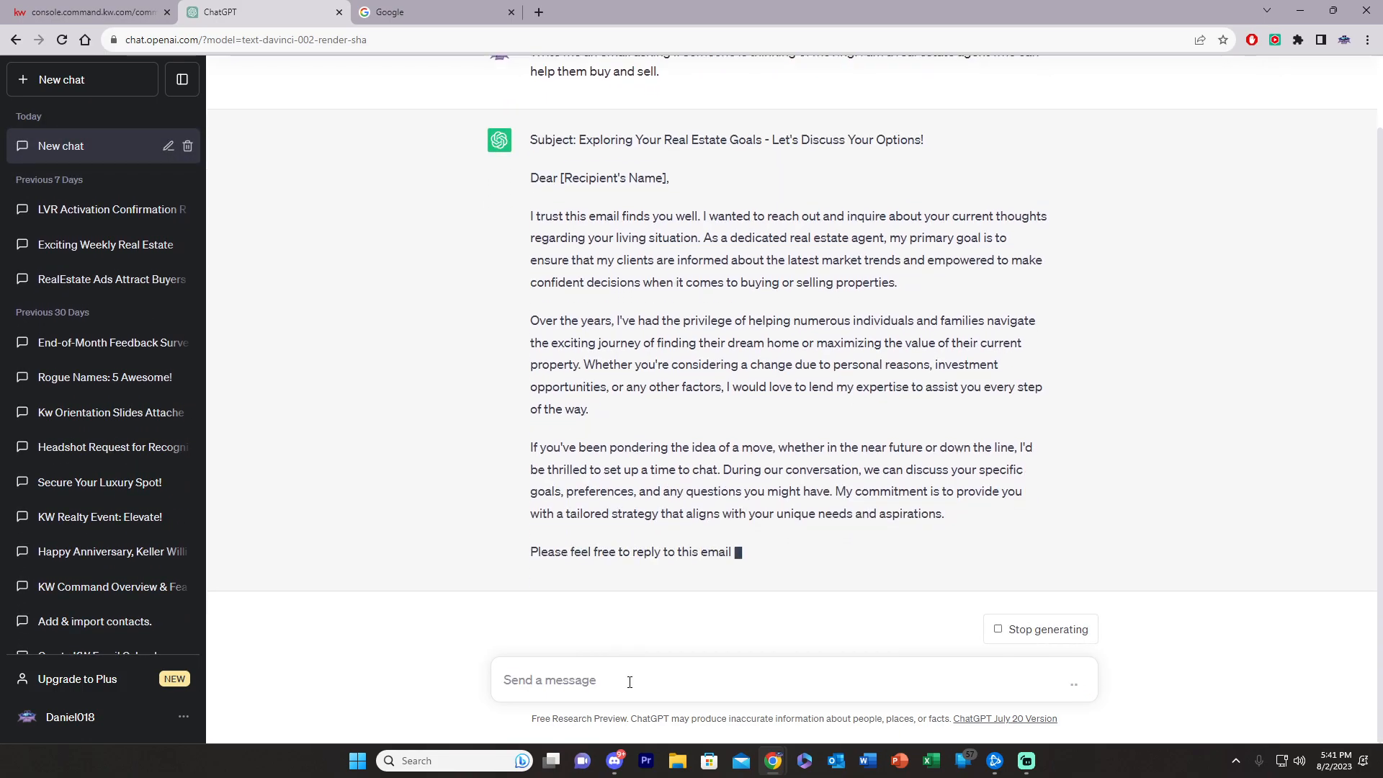
scroll(771, 626, "up", 3)
scroll(683, 335, "up", 1)
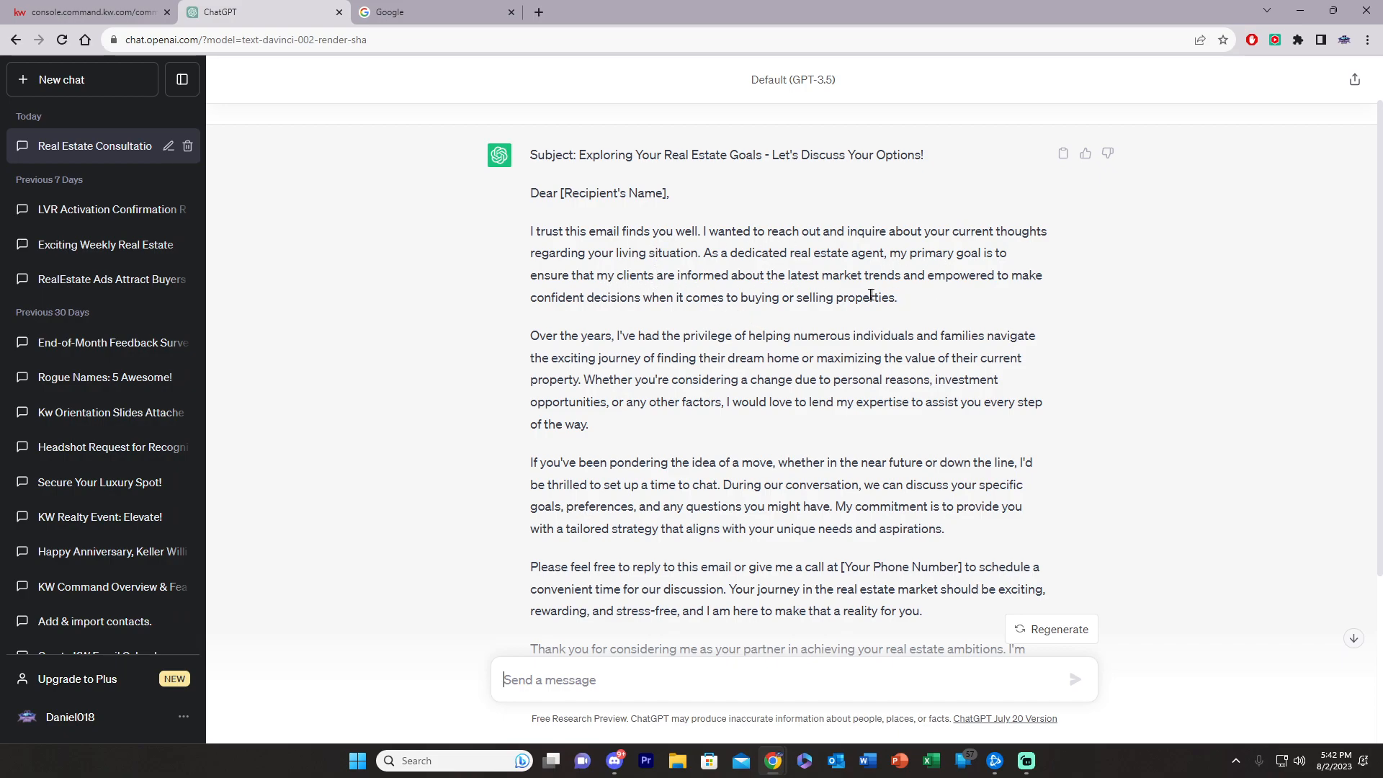
scroll(606, 353, "down", 3)
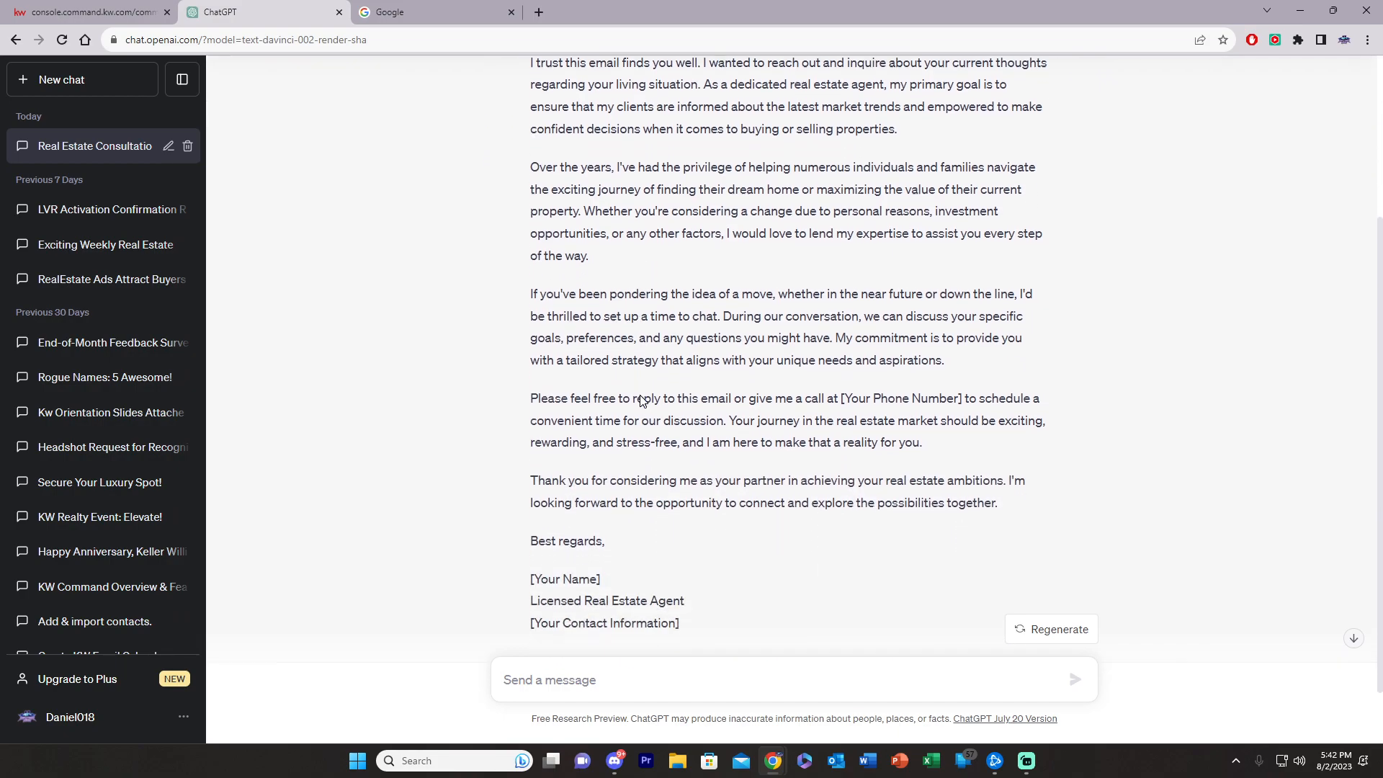
scroll(720, 490, "up", 4)
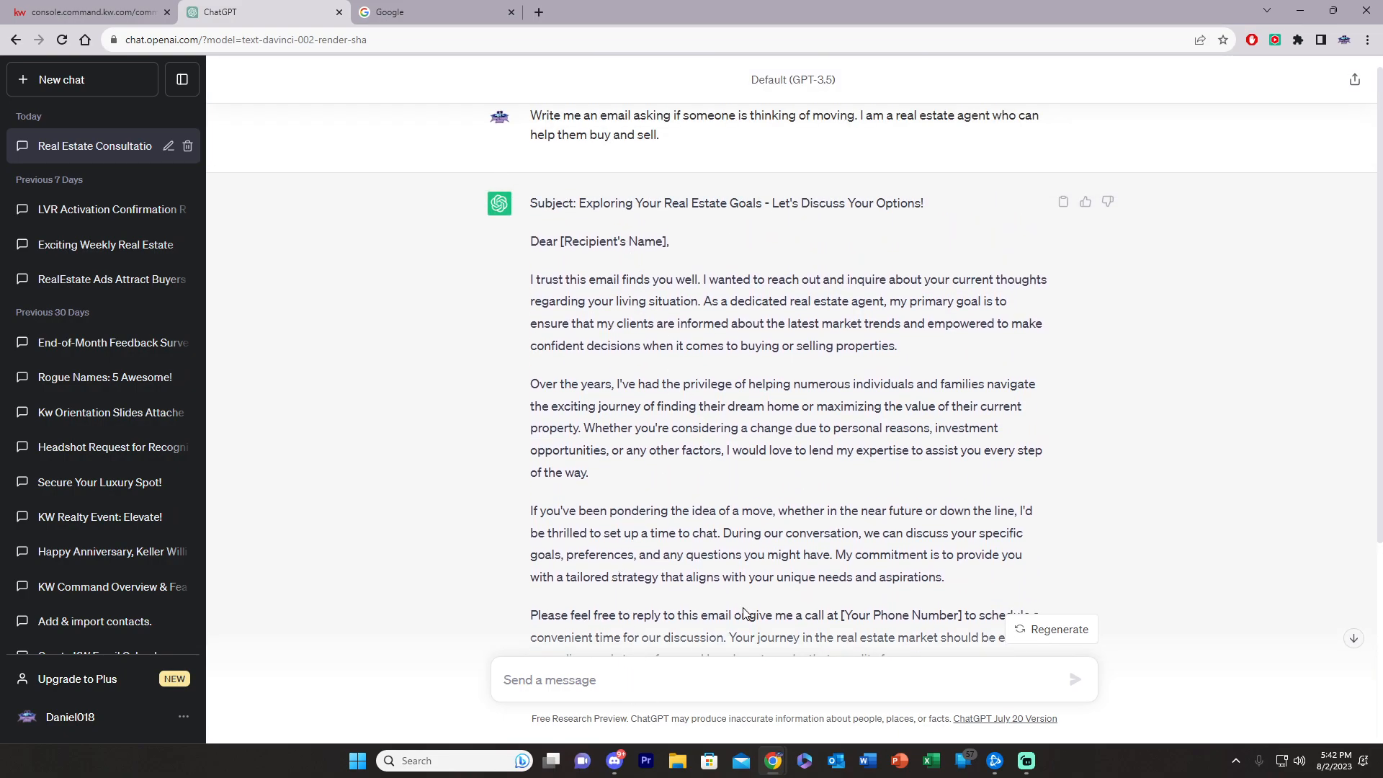
type("Make this email")
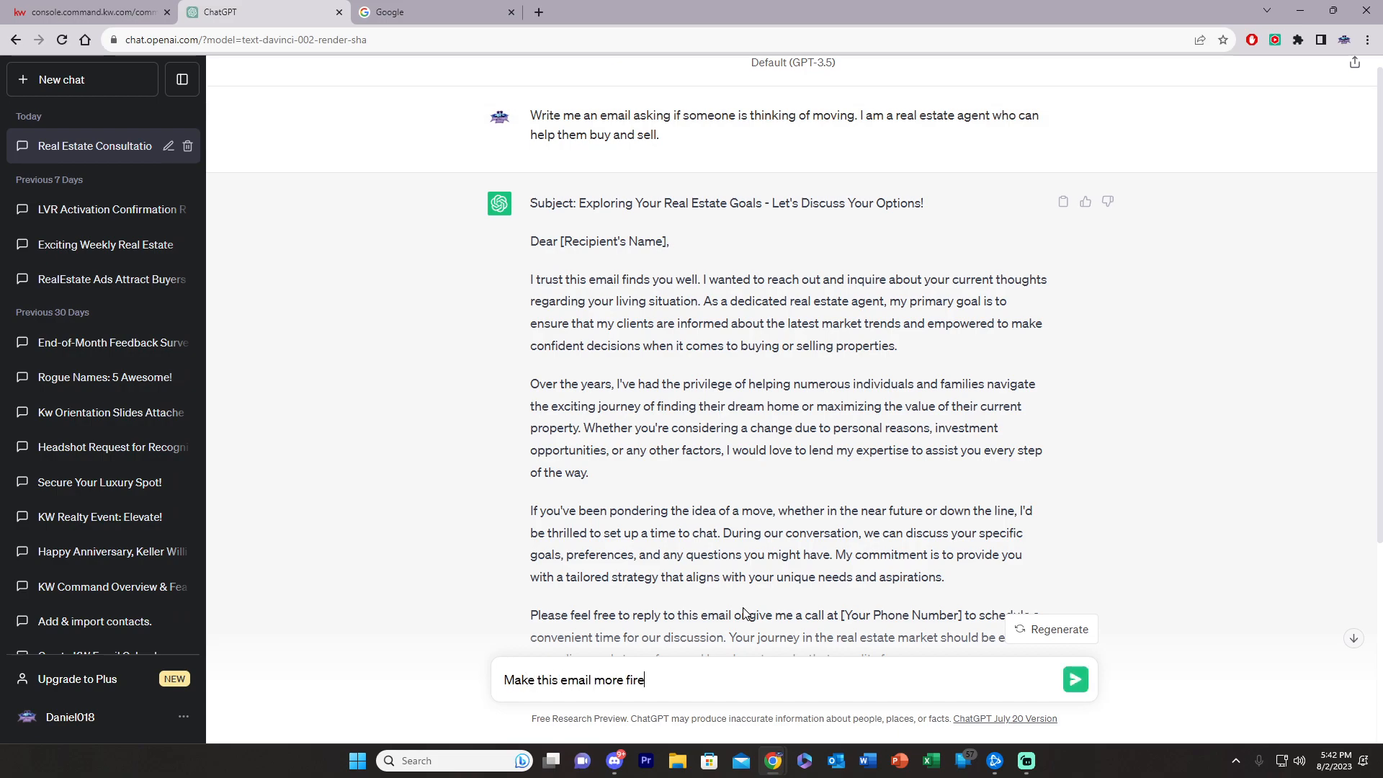
type(" more friendly")
Step: Request 'Make this email more friendly', copy the rewritten reply, and return to the newsletter editor
key("Return")
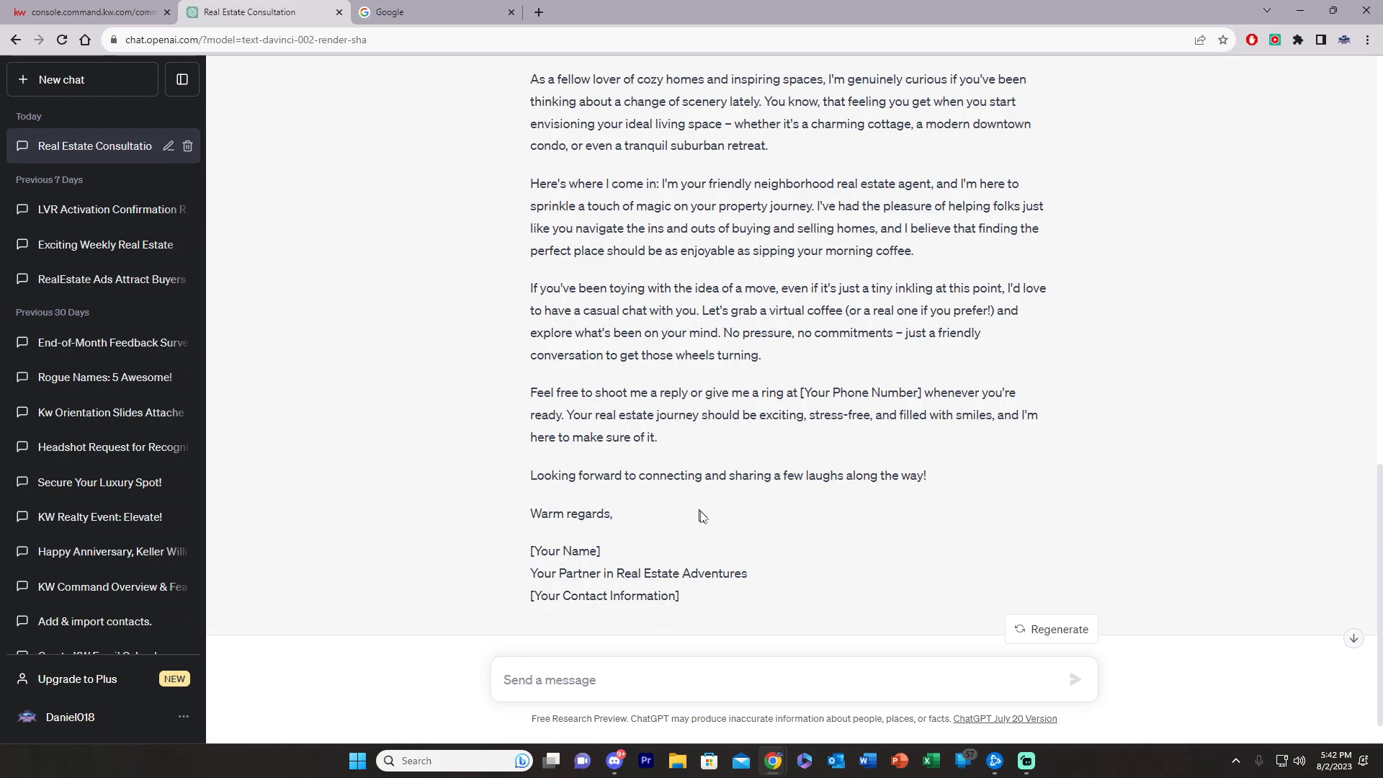
left_click_drag(614, 517, 534, 238)
key("ctrl+c")
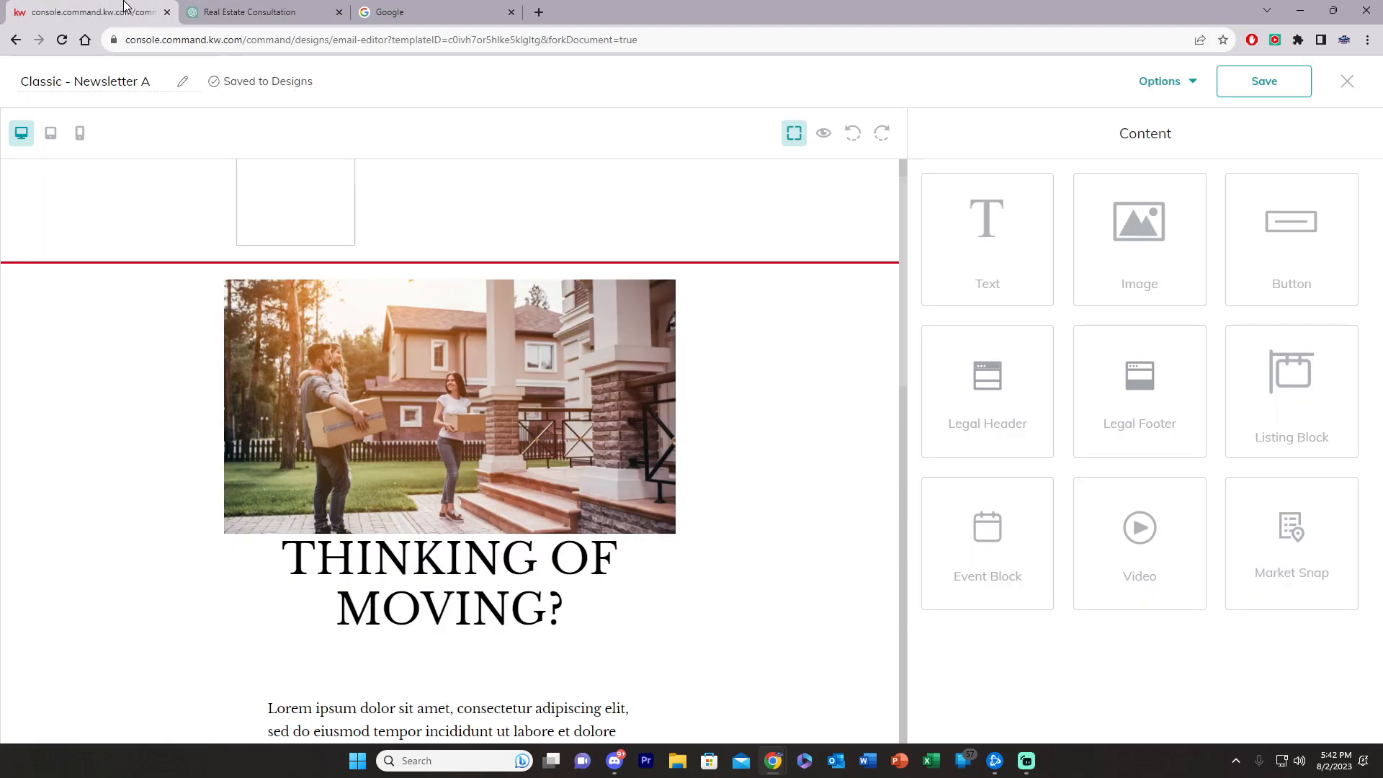
left_click(94, 12)
scroll(437, 469, "down", 3)
Step: Paste the friendly ChatGPT email over the Lorem ipsum placeholder body text
left_click(411, 511)
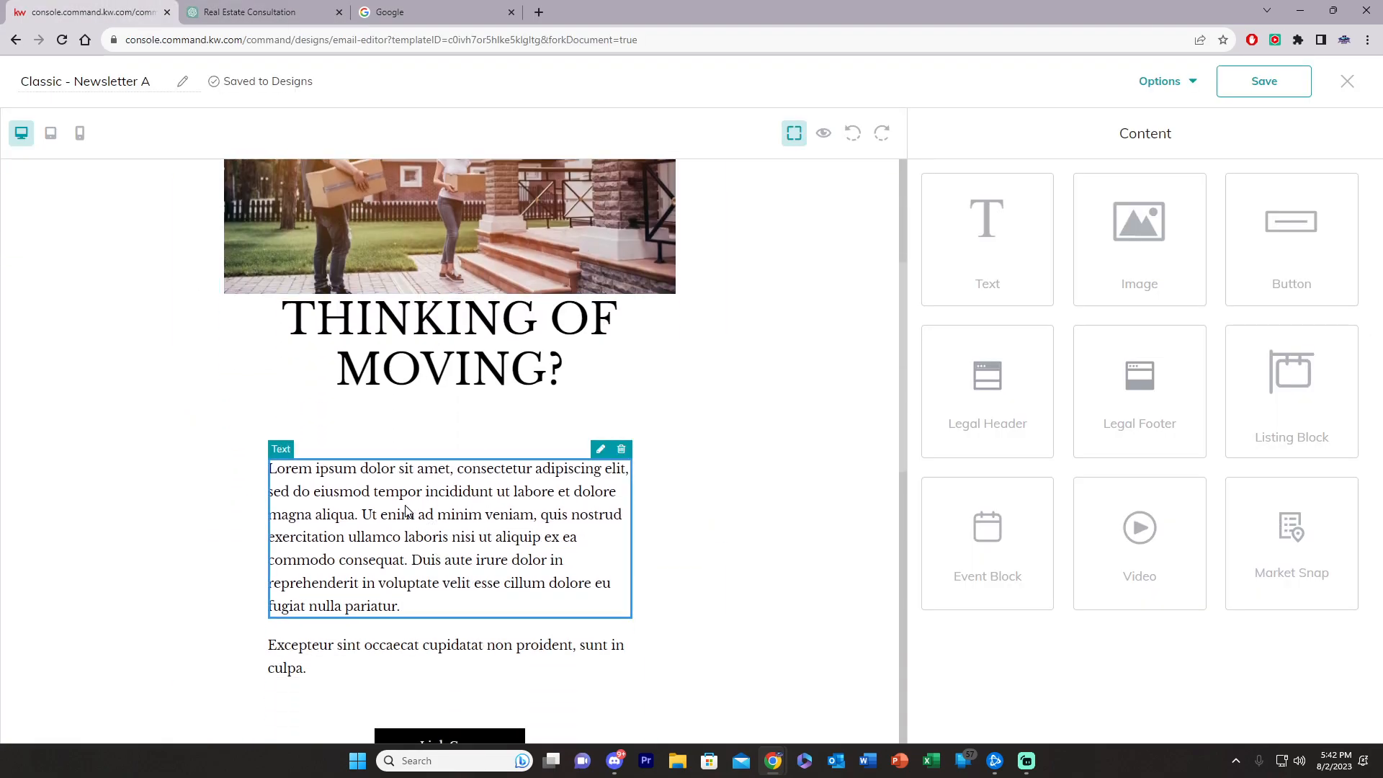
left_click(601, 449)
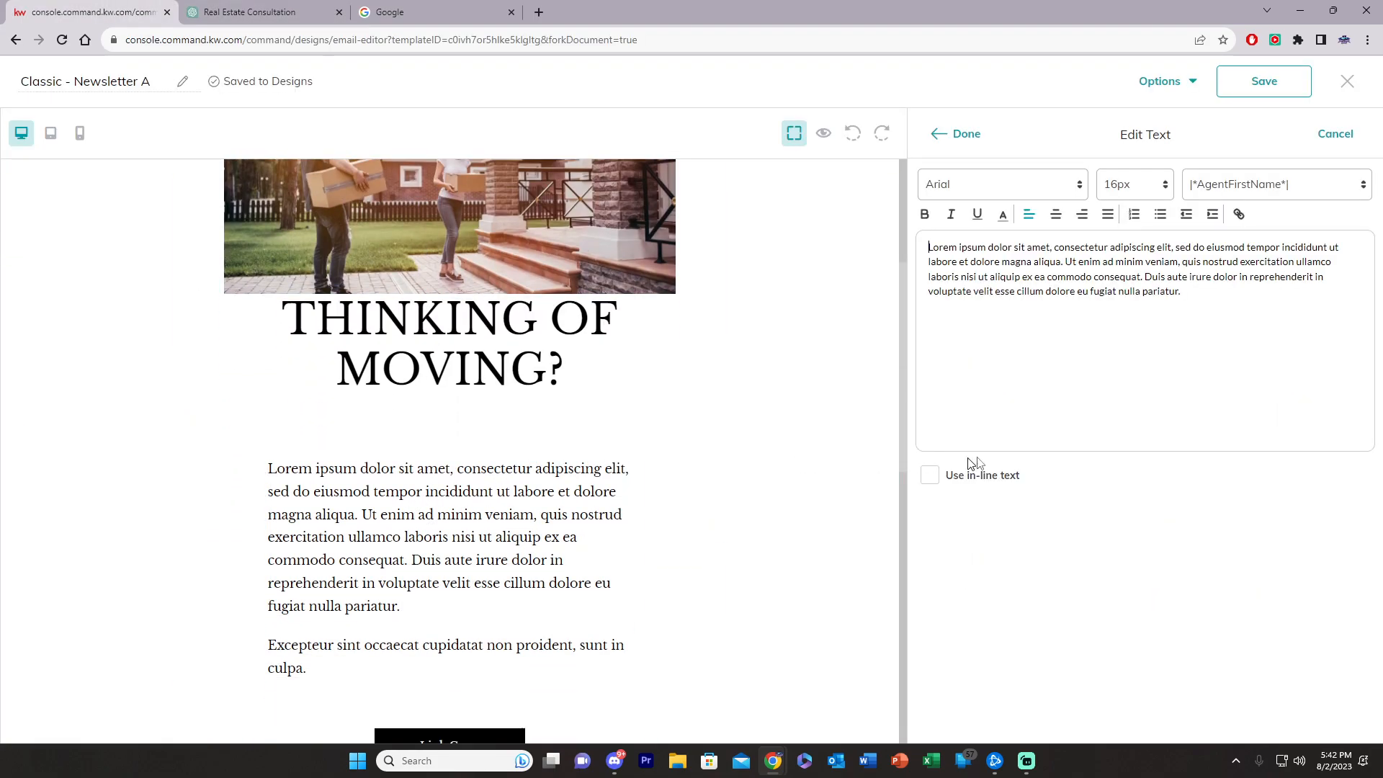
left_click(1274, 336)
key("ctrl+a")
key("ctrl+v")
scroll(1045, 389, "up", 1)
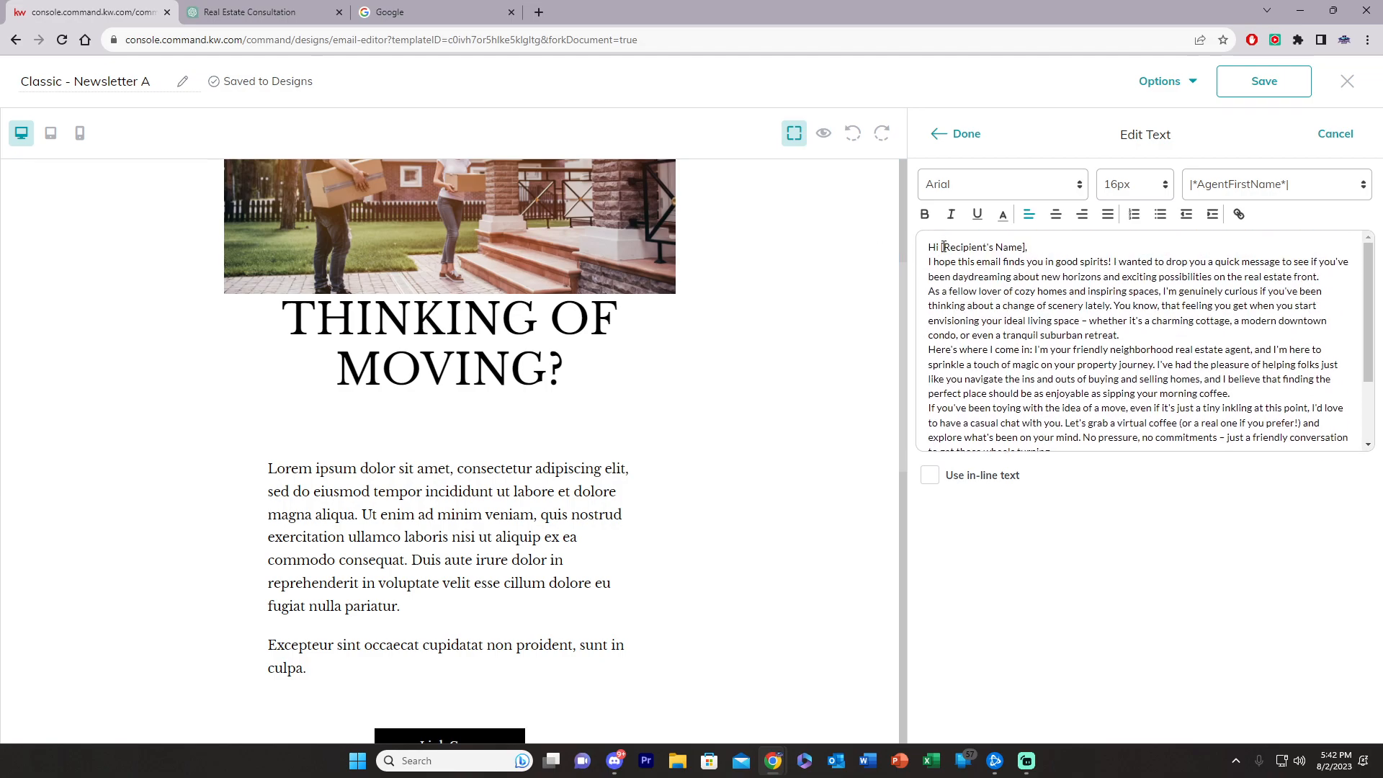
Step: Replace [Recipient's Name] after 'Hi' with the |*ContactFirstName*| merge field
left_click_drag(943, 247, 955, 248)
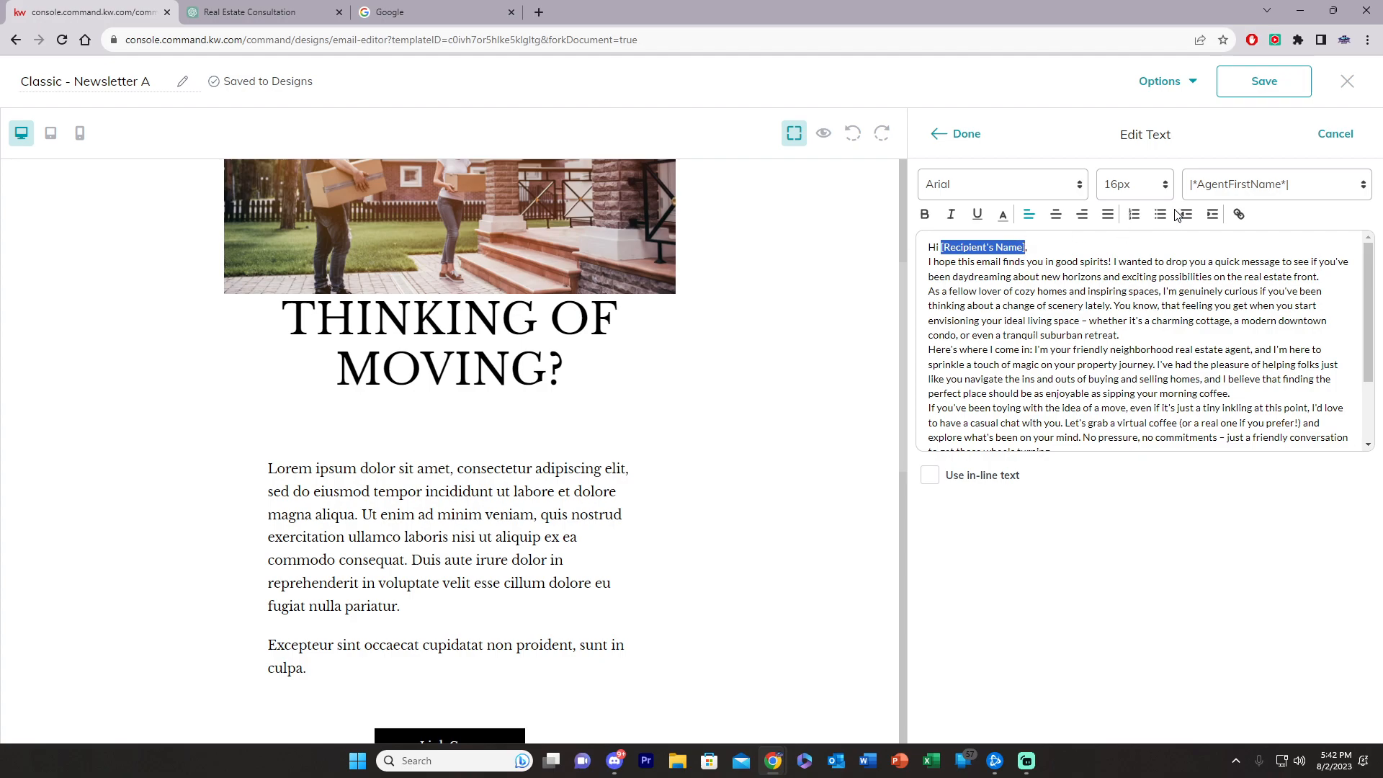
key("BackSpace")
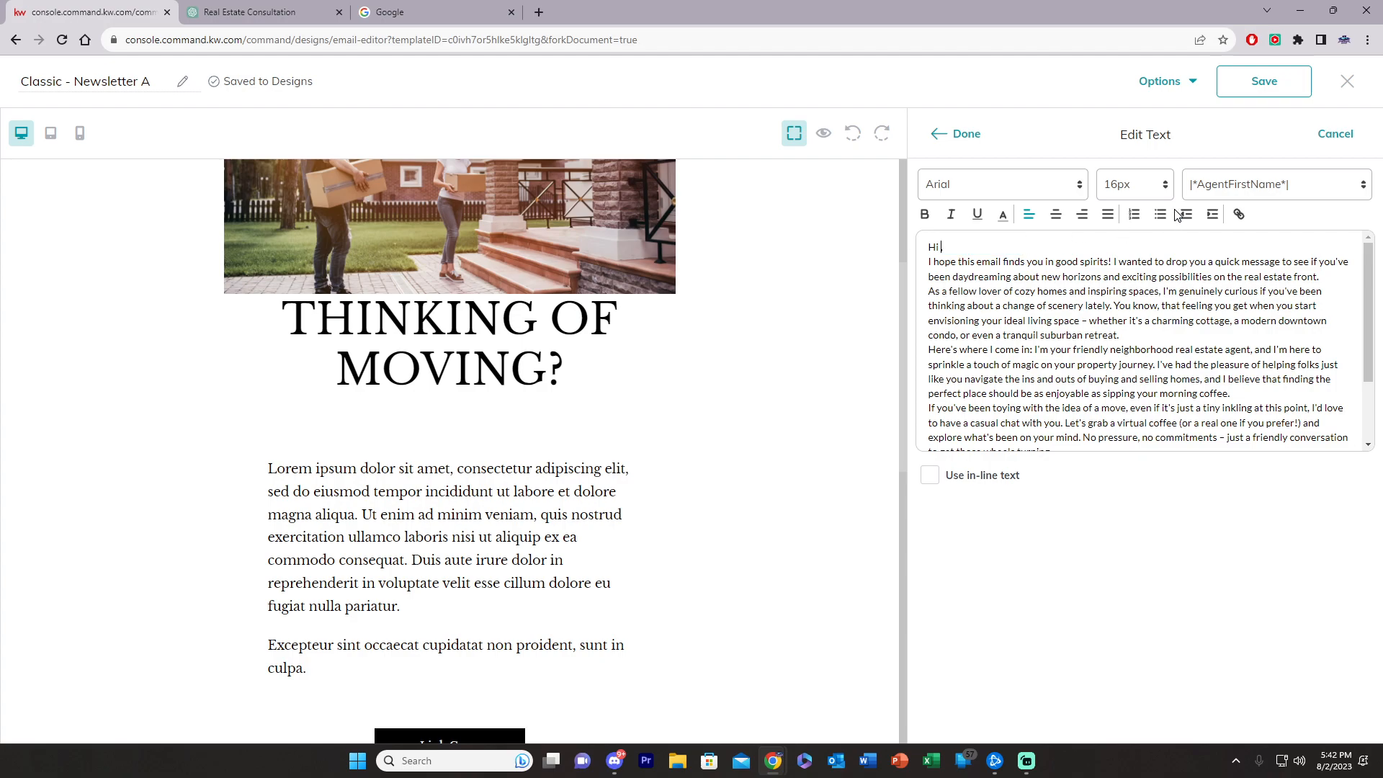
left_click(1243, 185)
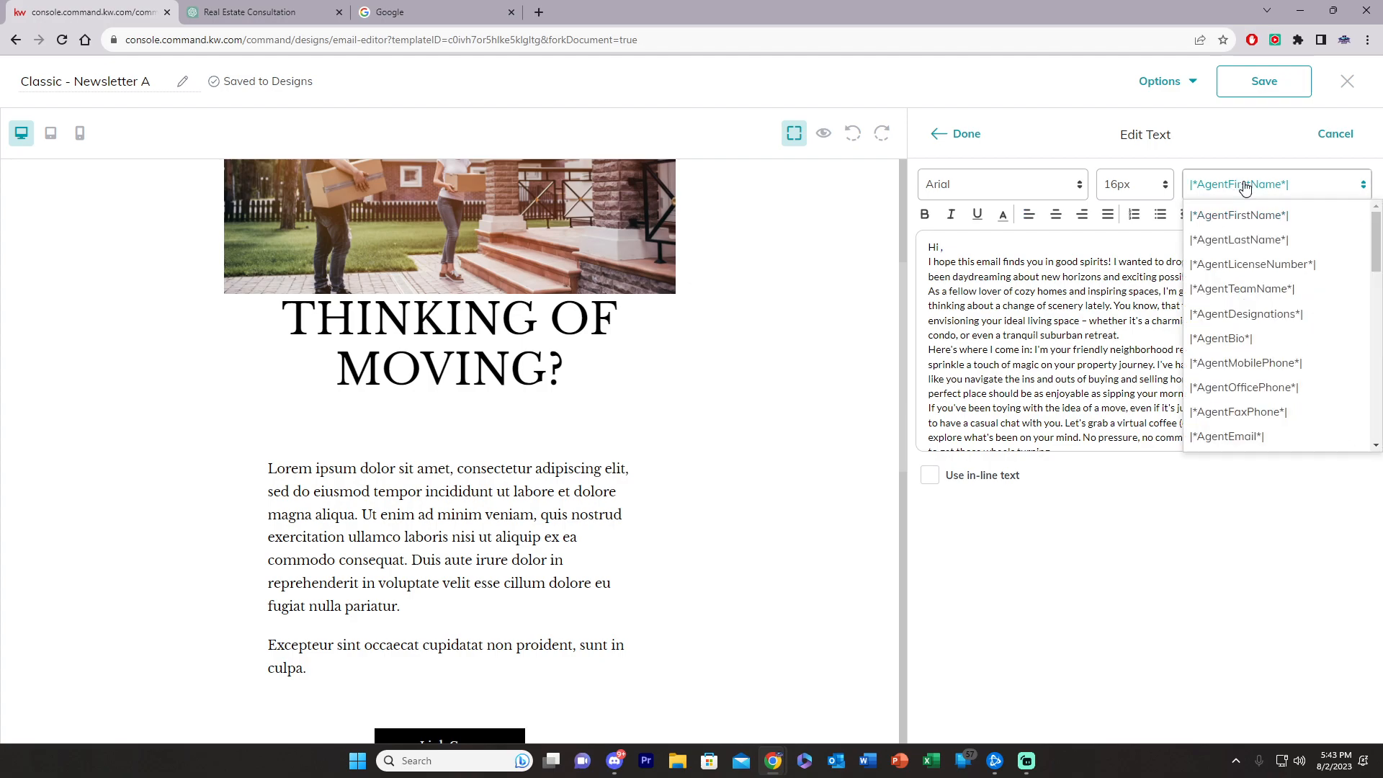
scroll(1259, 293, "down", 8)
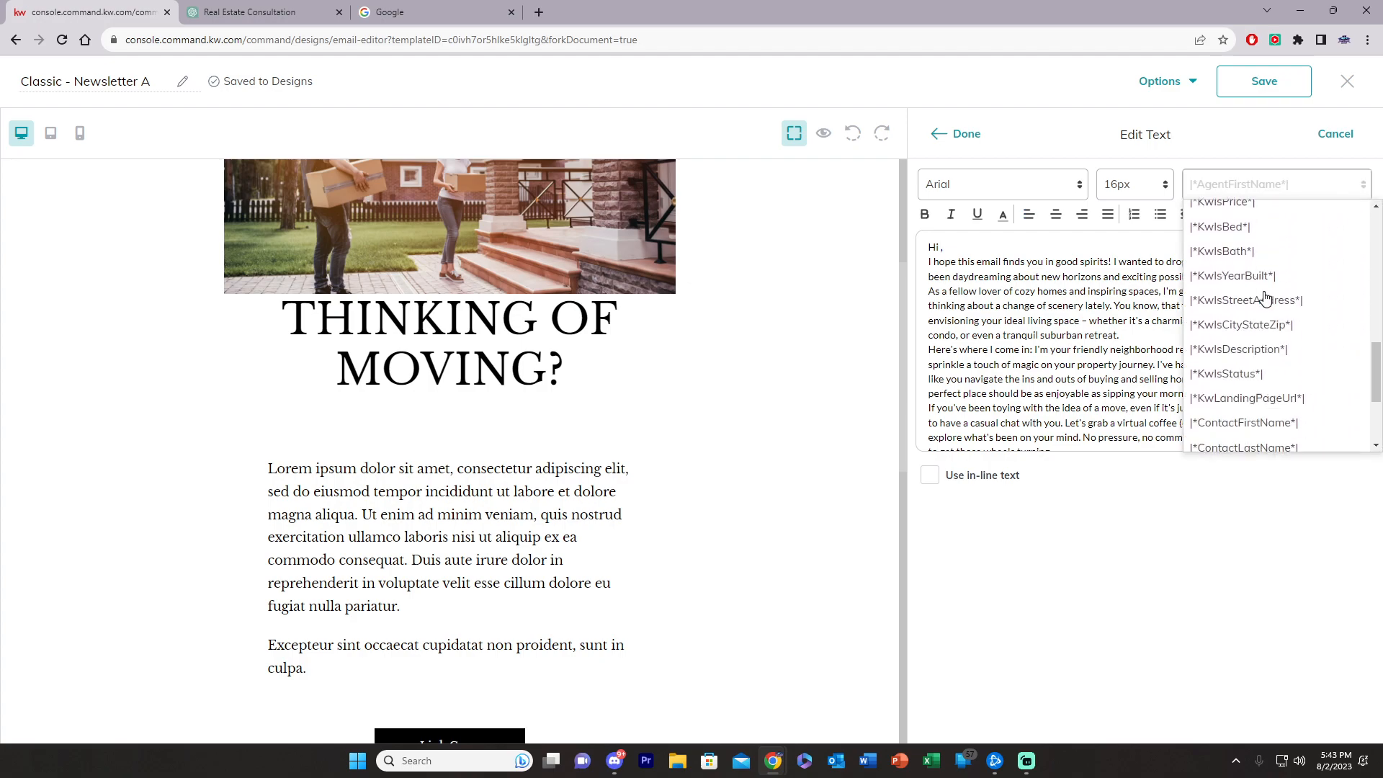
left_click(1253, 305)
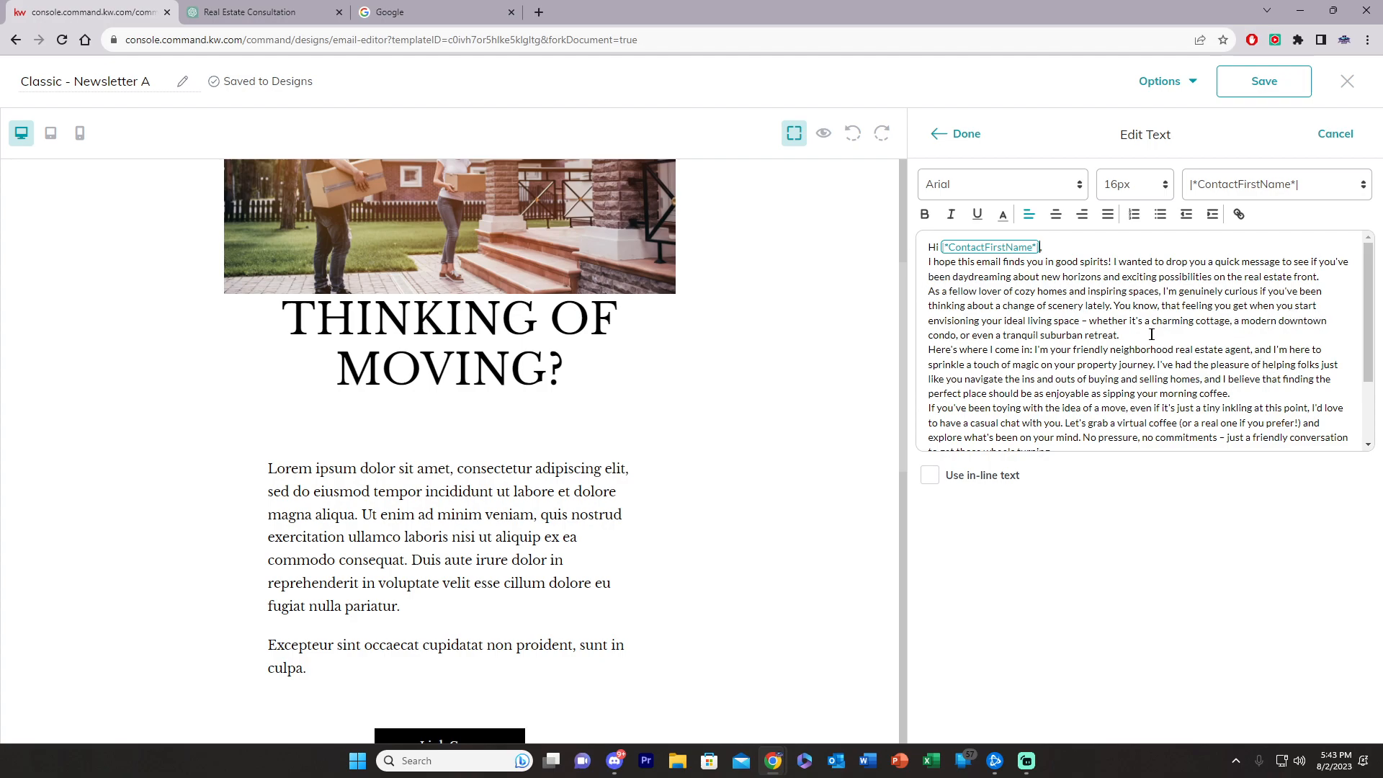
Step: Add blank lines after the greeting, the opening paragraph and the retreat paragraph
key("Return")
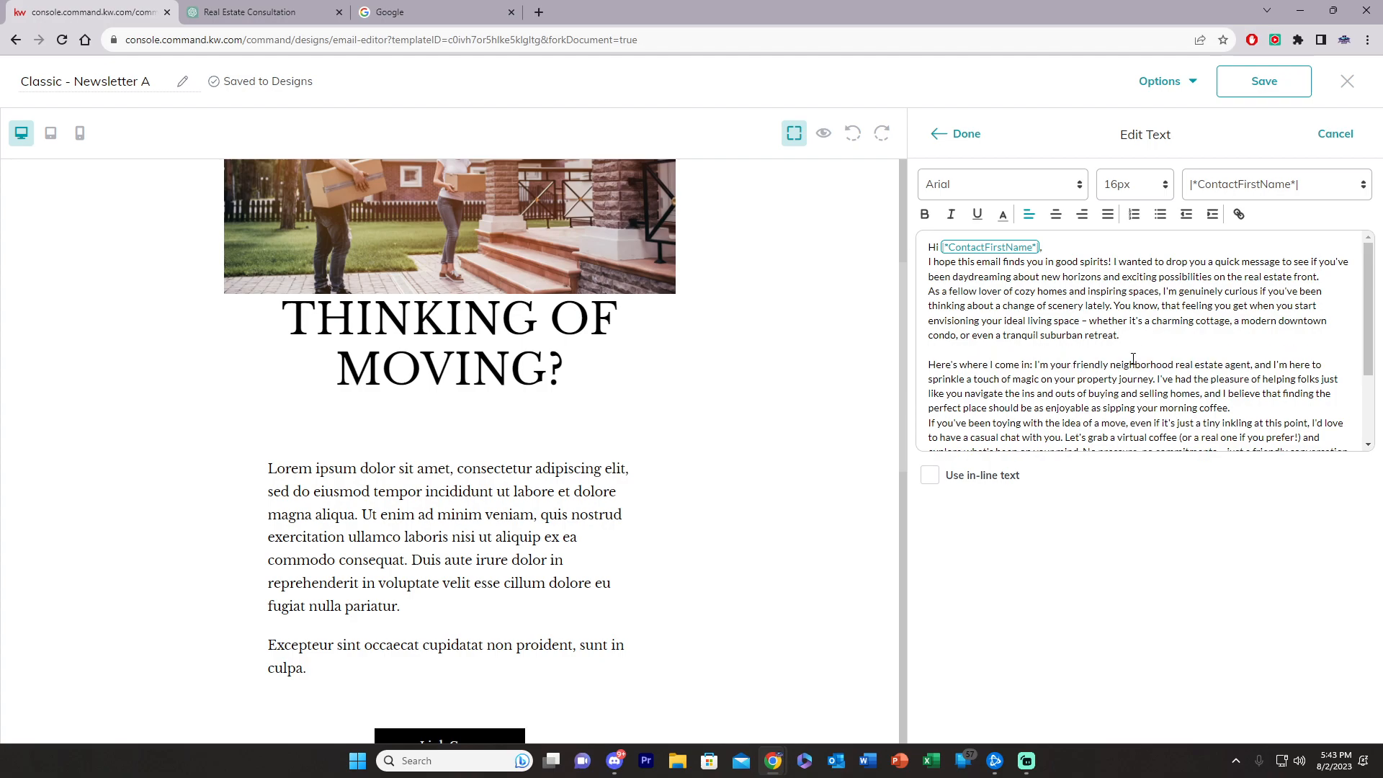
key("Return")
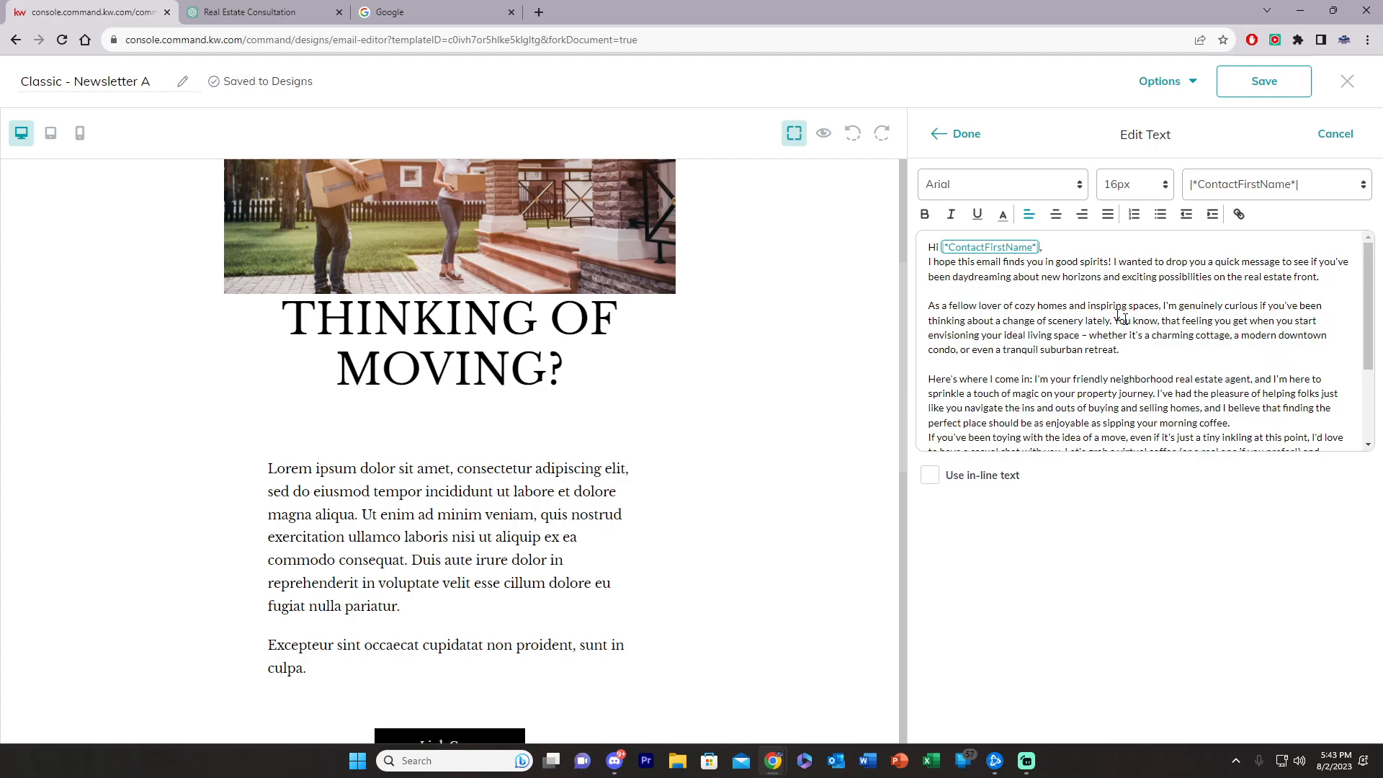
left_click(1087, 247)
key("Return")
Step: Add blank lines between the remaining paragraphs and before 'Warm regards', then apply the body text
left_click(461, 12)
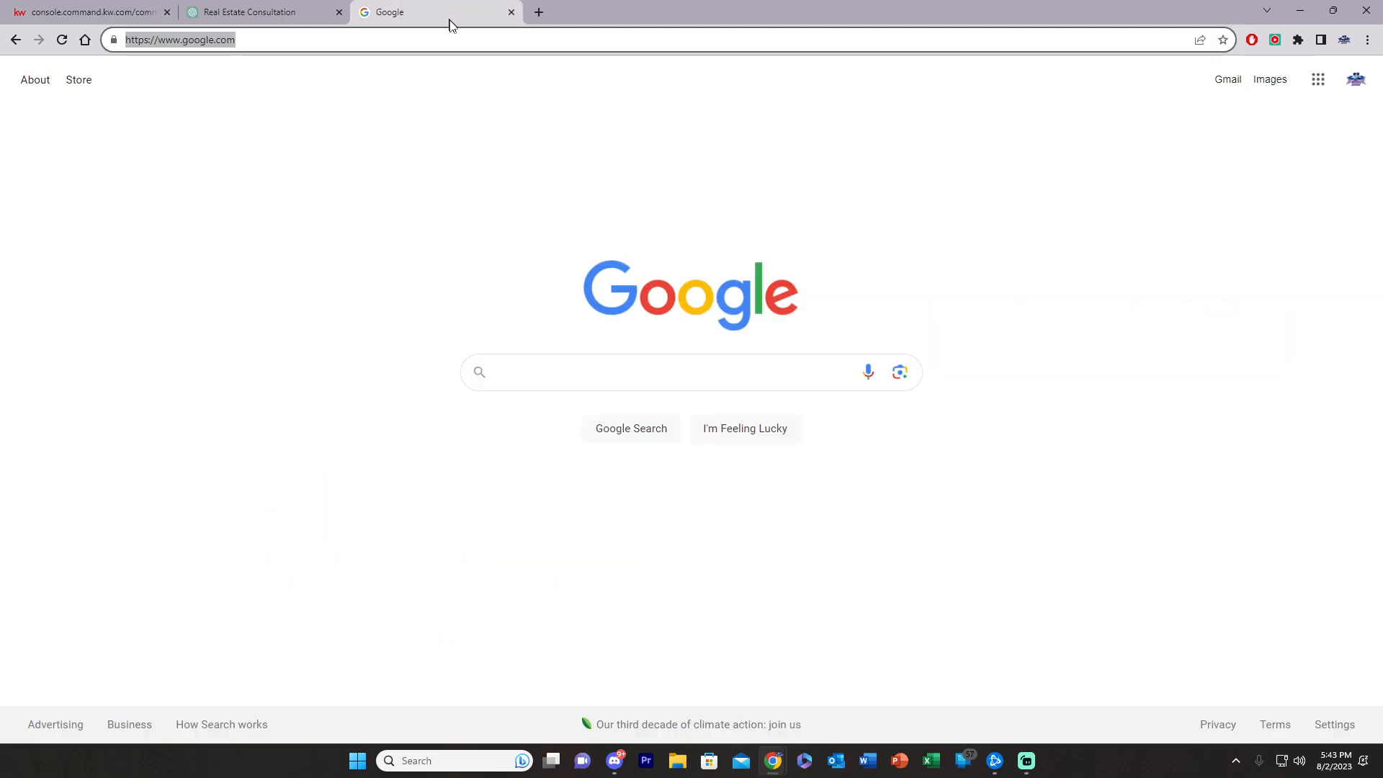
left_click(264, 7)
left_click(99, 12)
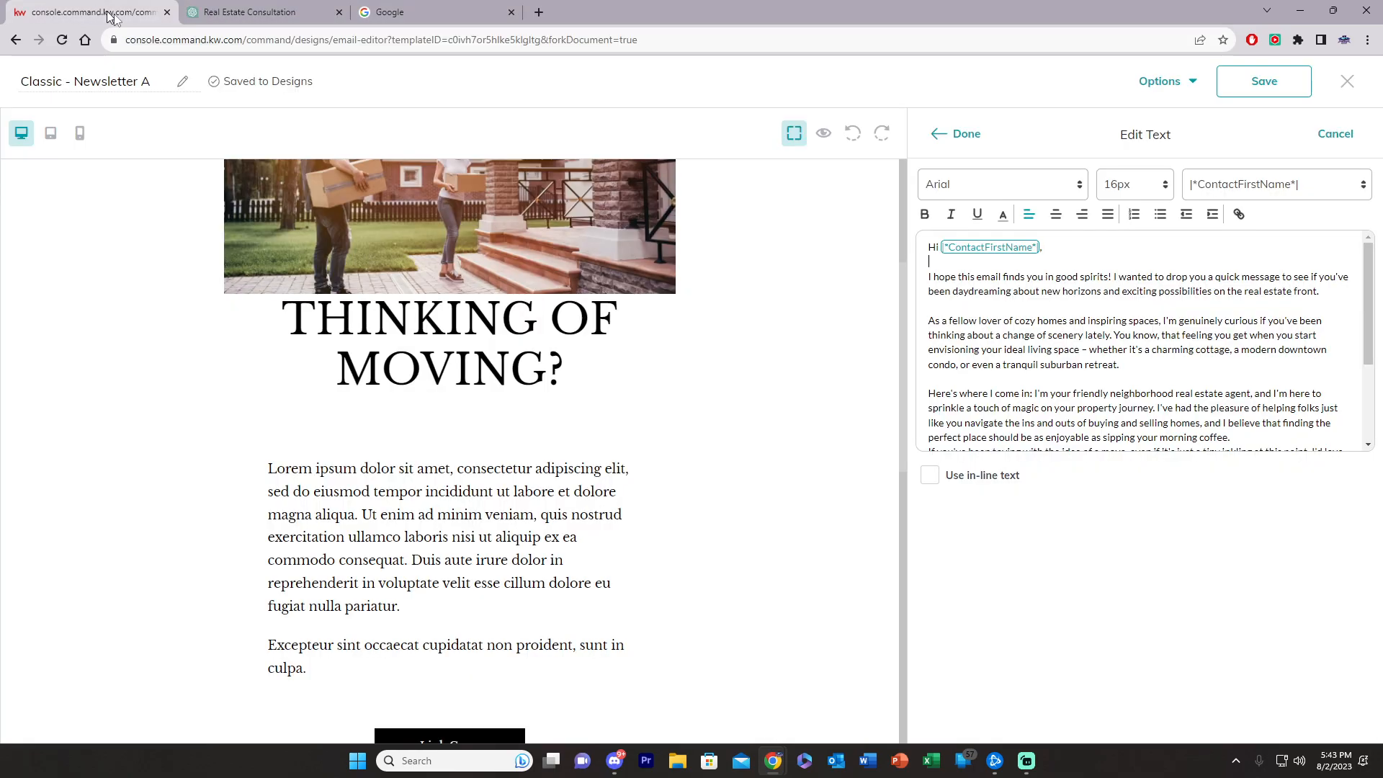
scroll(1110, 355, "down", 2)
key("Return")
scroll(1235, 354, "down", 1)
key("Return")
left_click(1008, 420)
key("Return")
scroll(1045, 389, "down", 1)
left_click(1269, 425)
key("Return")
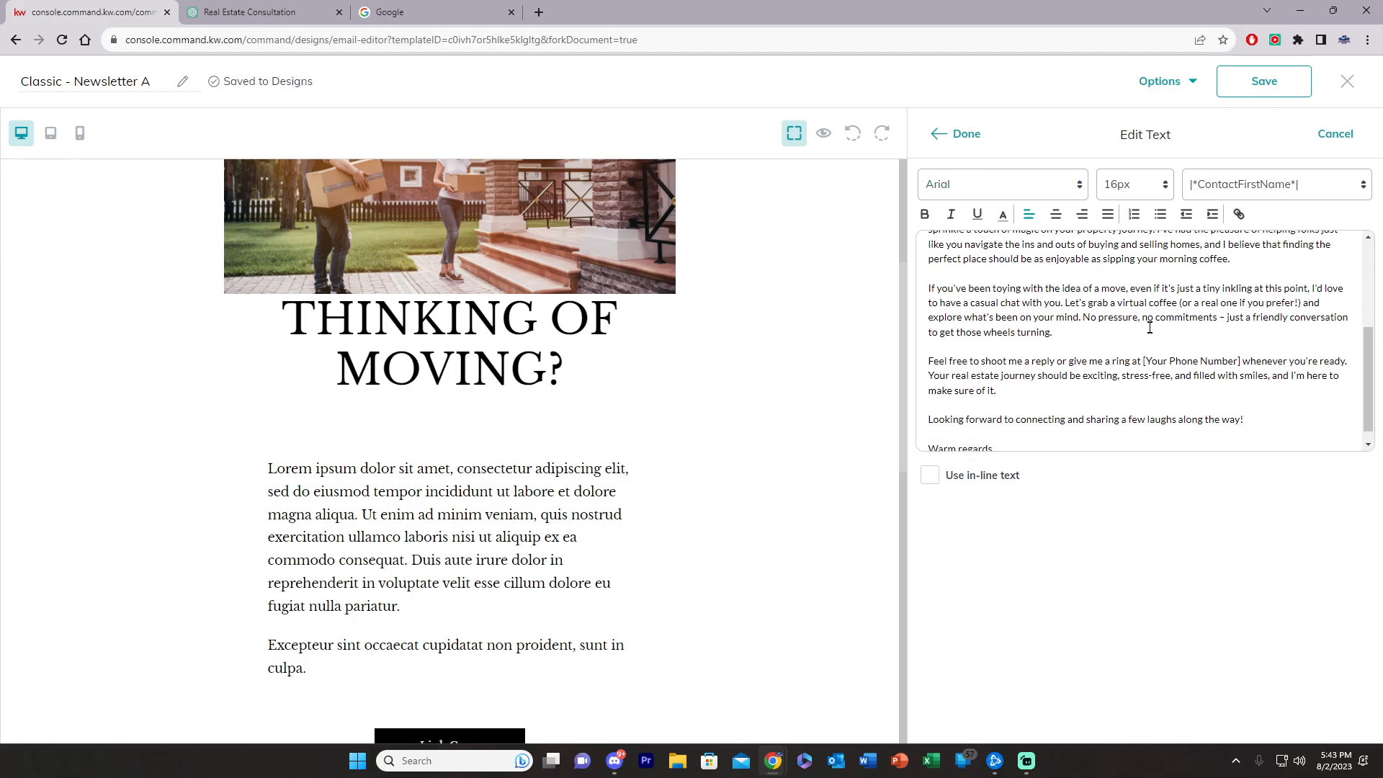
left_click(958, 134)
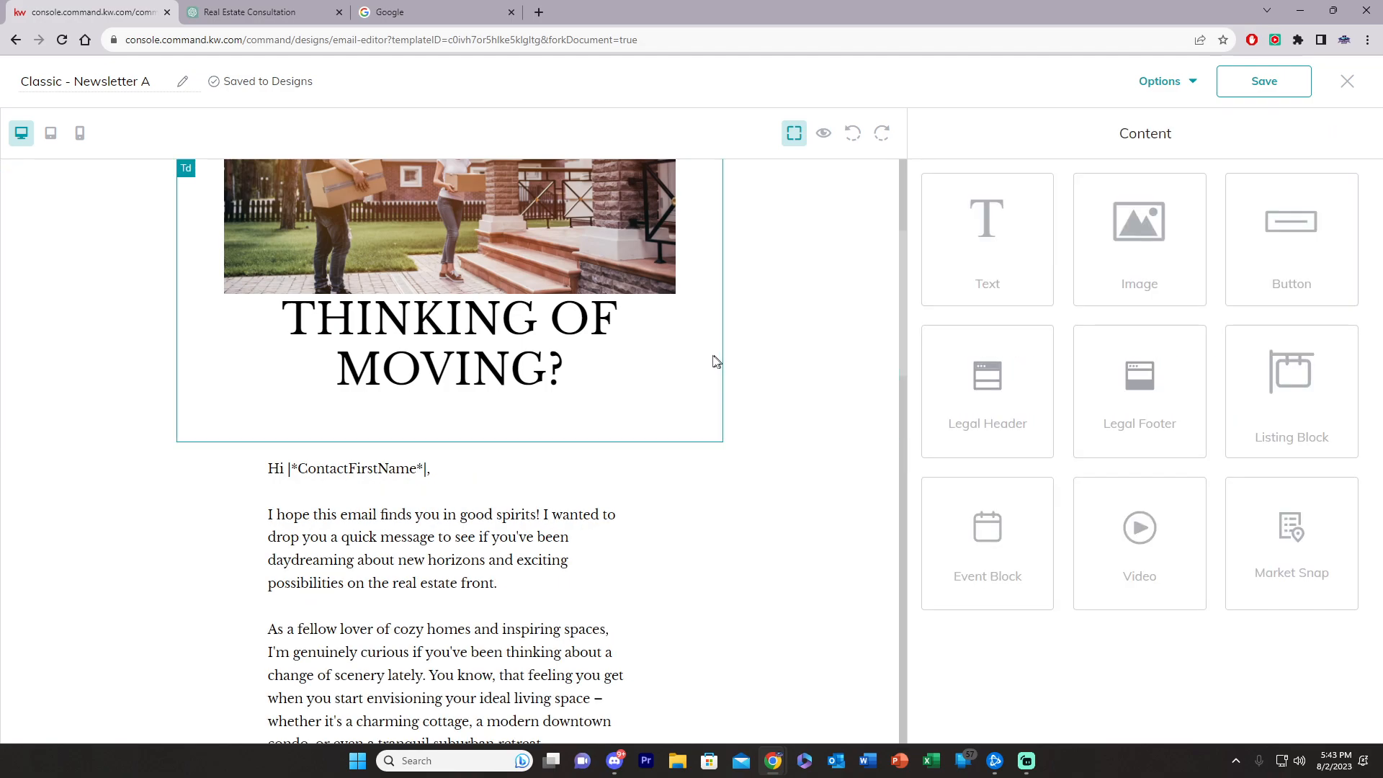
Step: Review the updated email down to "Warm regards," and reopen the body text in Edit Text
scroll(475, 407, "down", 8)
scroll(475, 407, "up", 10)
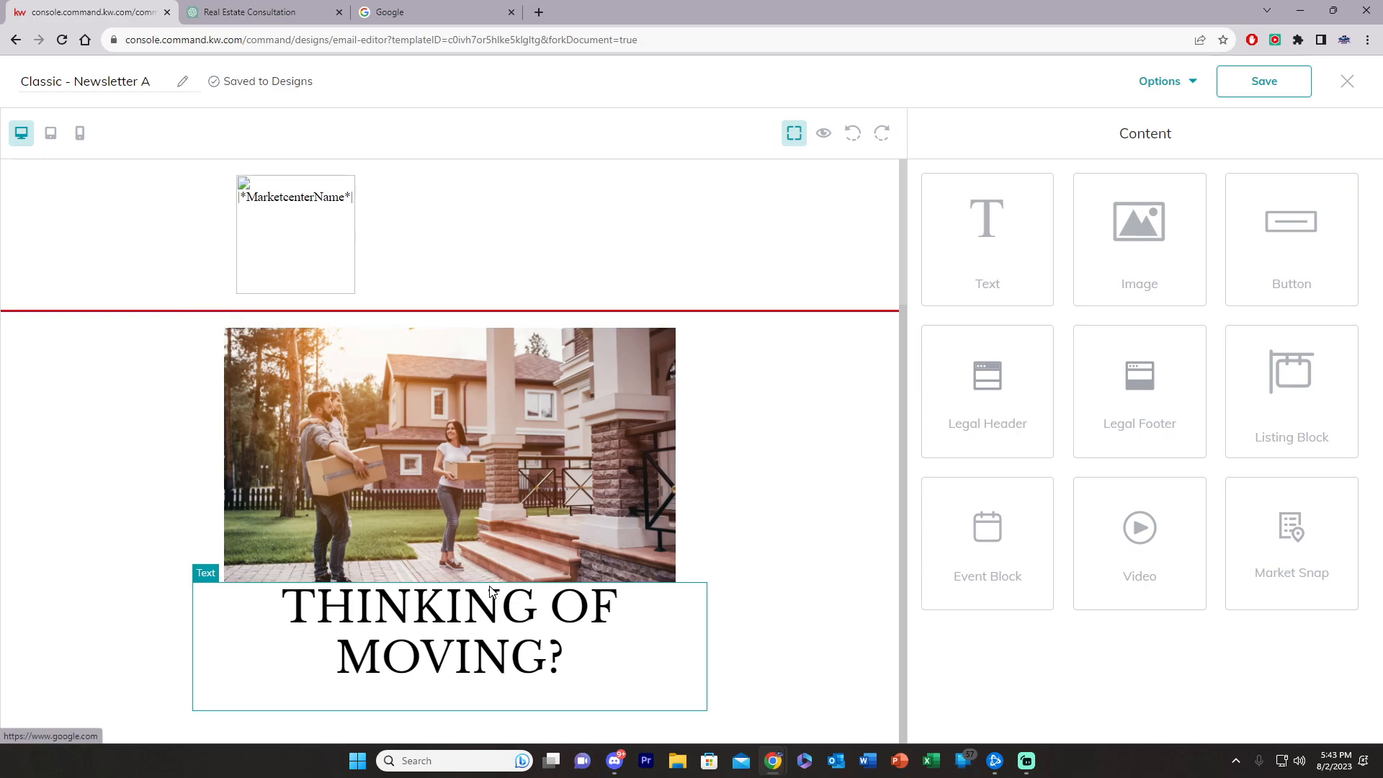
scroll(492, 591, "down", 3)
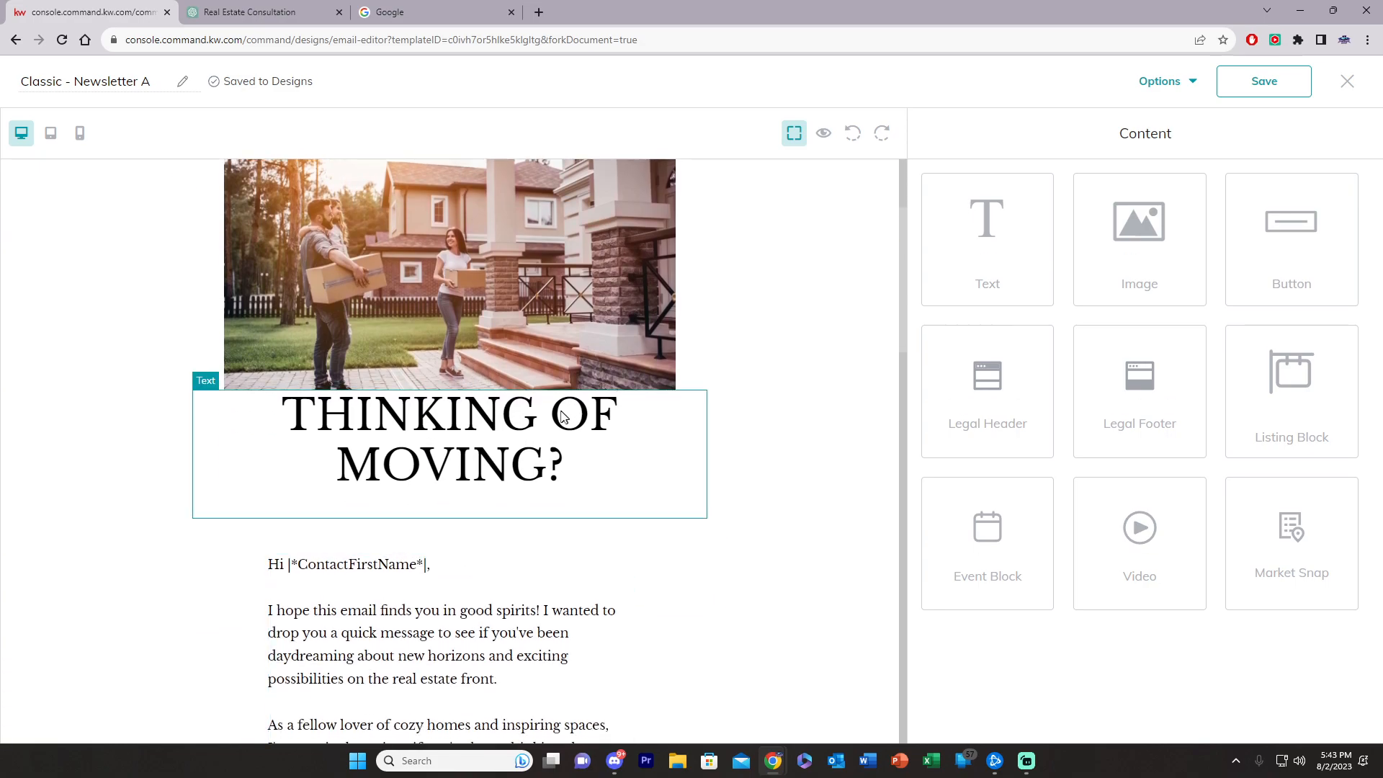
scroll(431, 553, "down", 4)
scroll(431, 553, "down", 2)
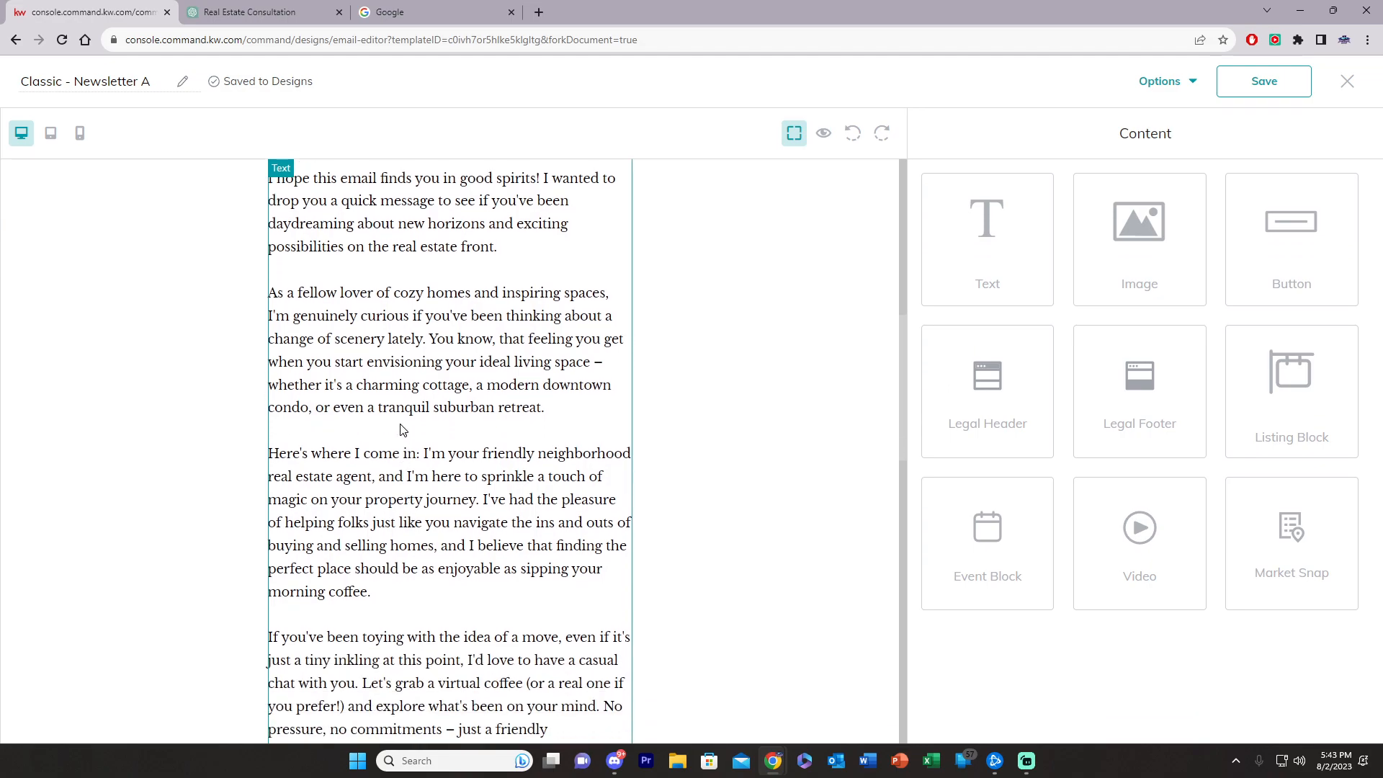
scroll(402, 430, "down", 1)
scroll(403, 428, "down", 3)
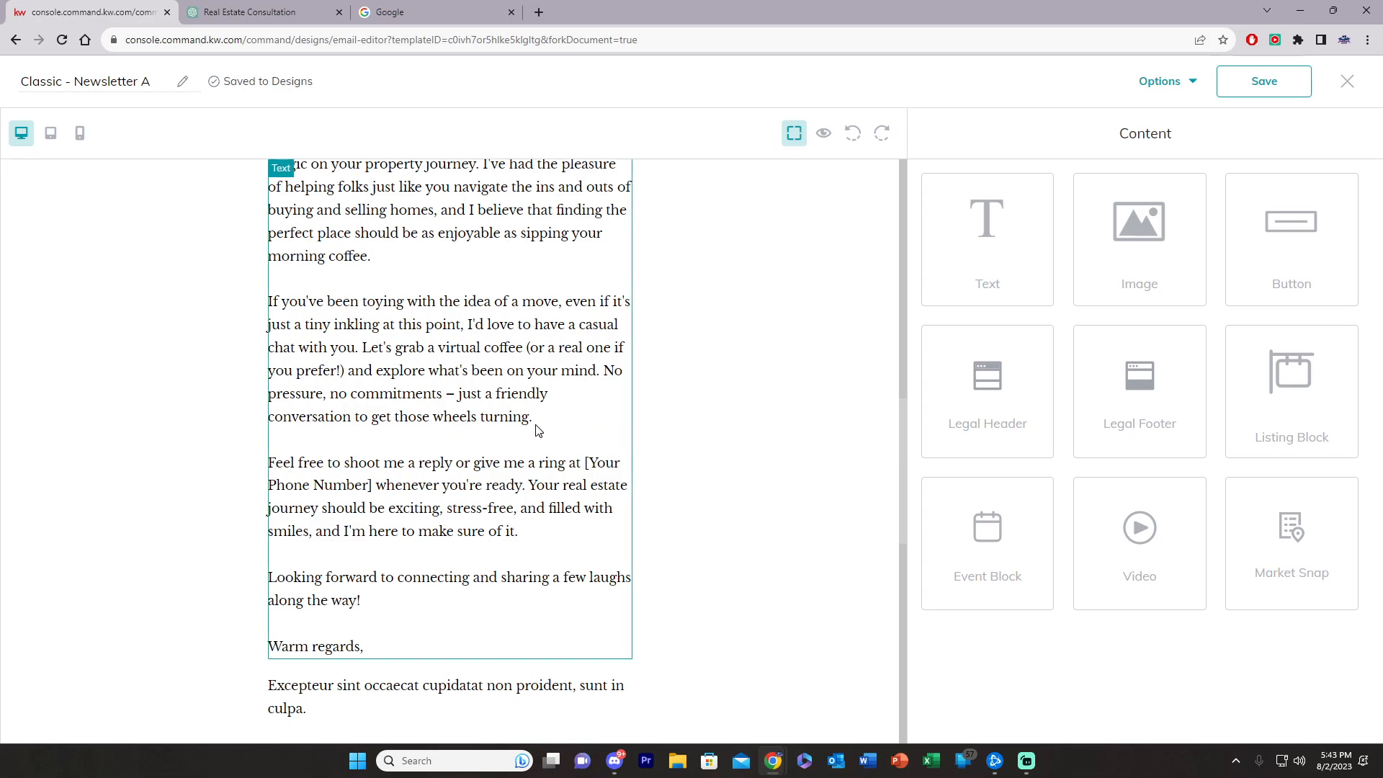
scroll(536, 431, "up", 12)
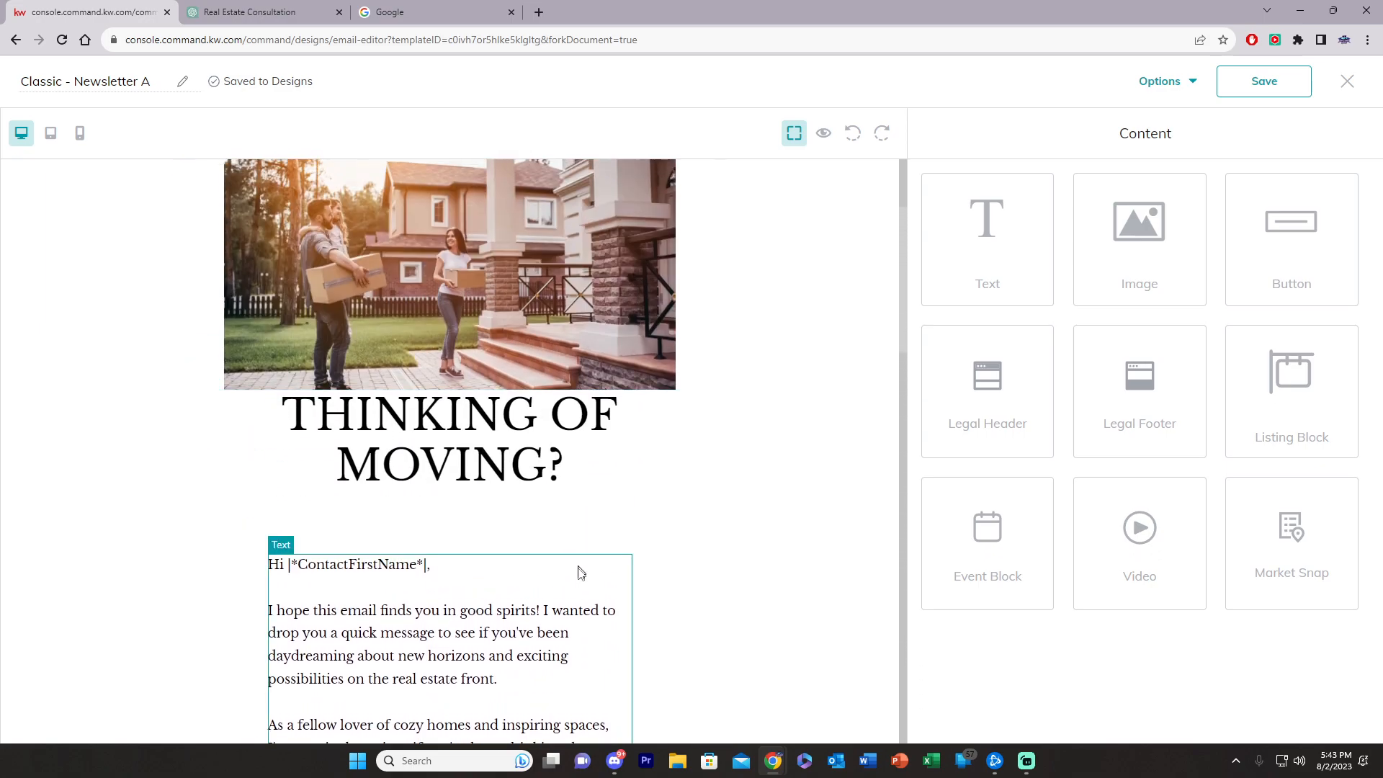
left_click(582, 603)
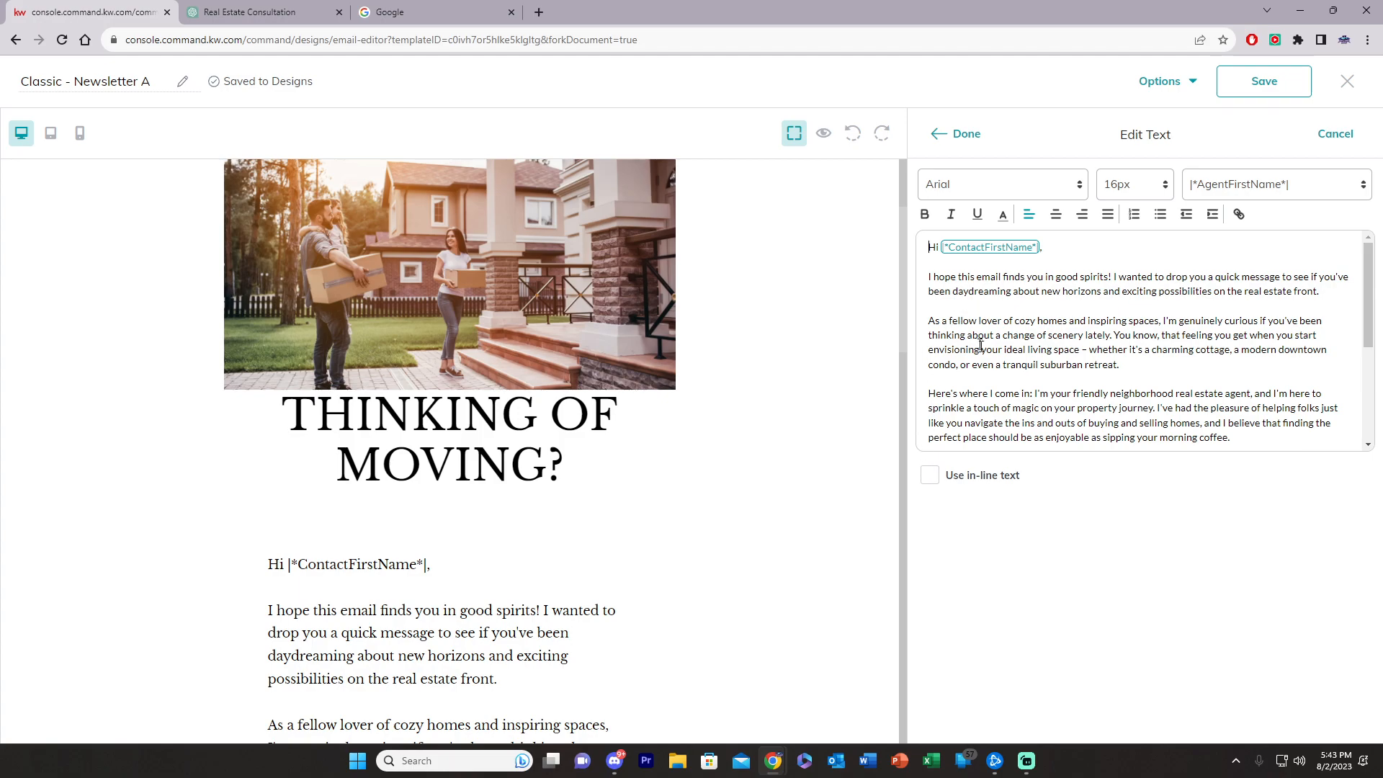
Step: Close the body text editor and drop a new Text block between the THINKING OF MOVING? heading and the greeting
scroll(1009, 419, "down", 1)
left_click(957, 133)
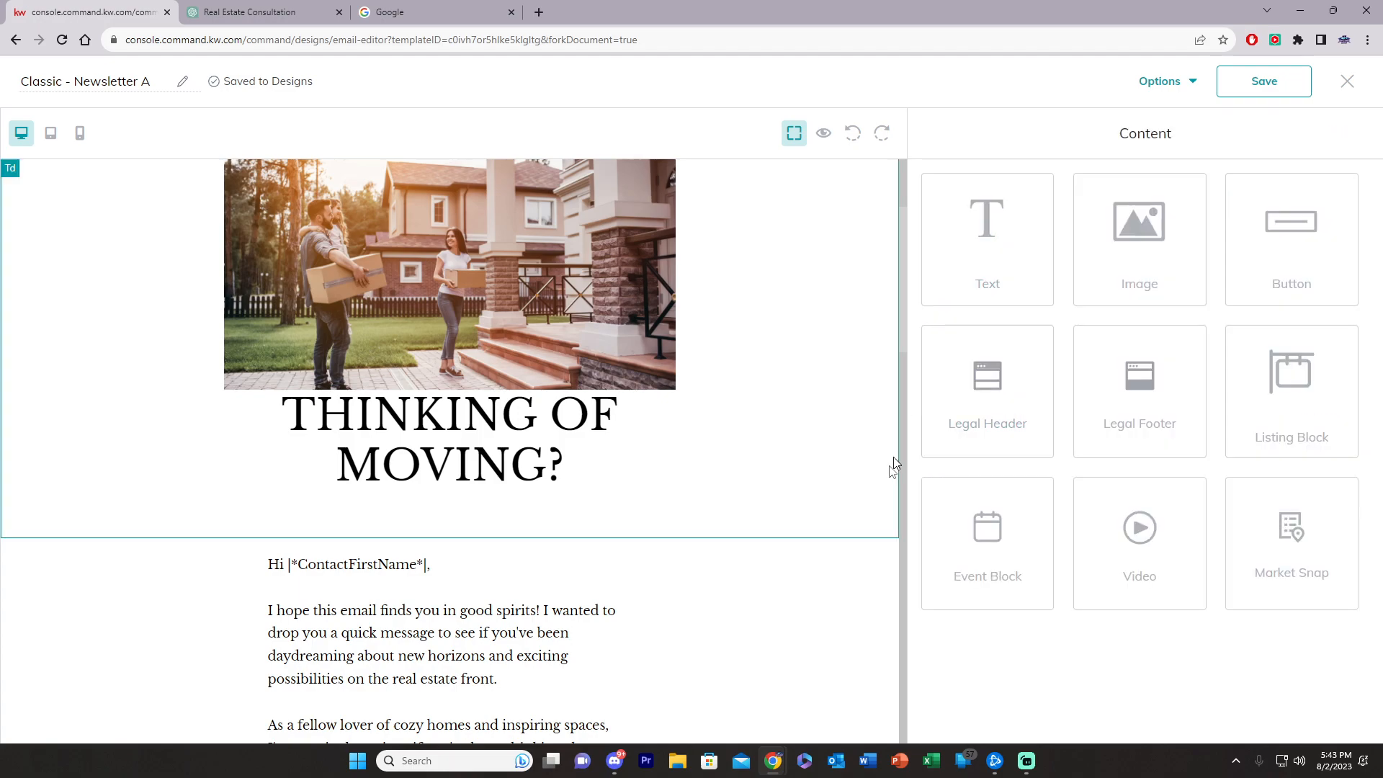
right_click(469, 576)
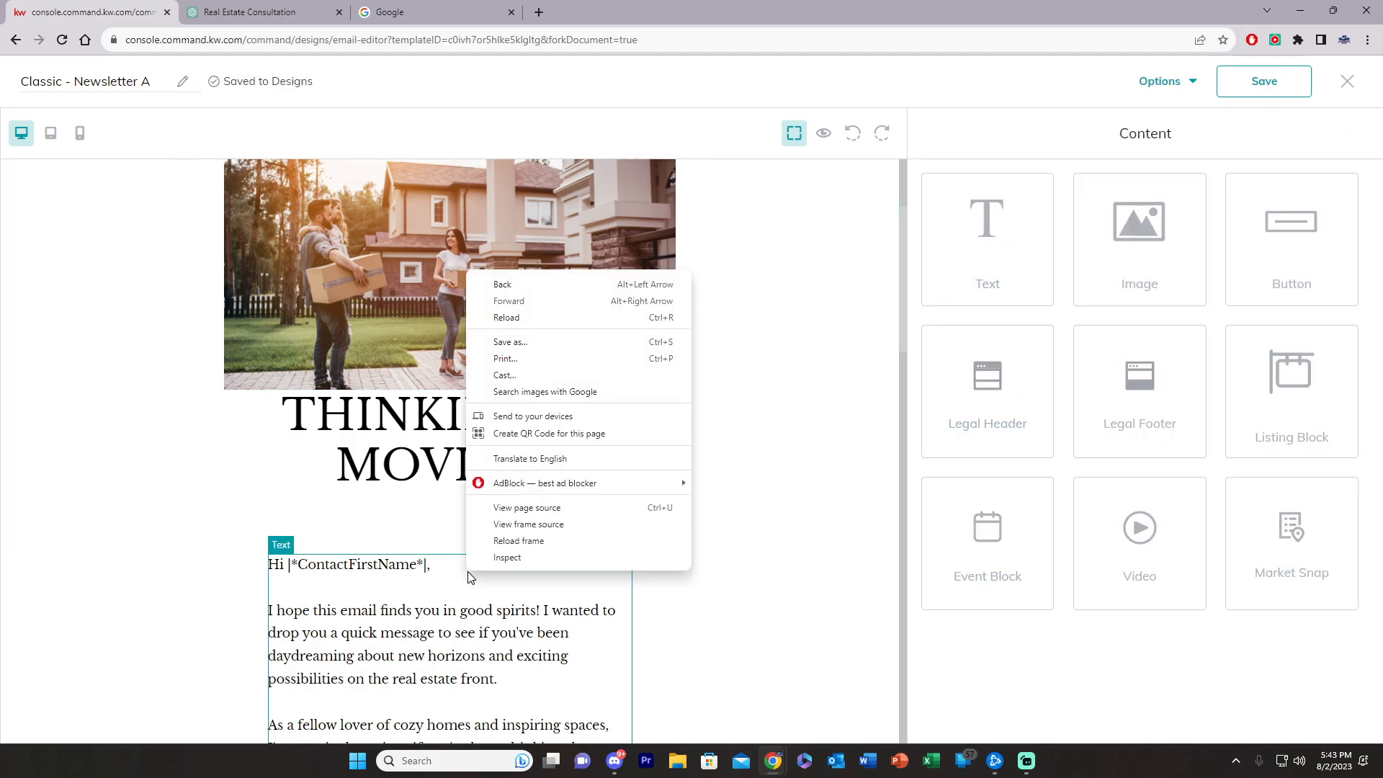
left_click(446, 620)
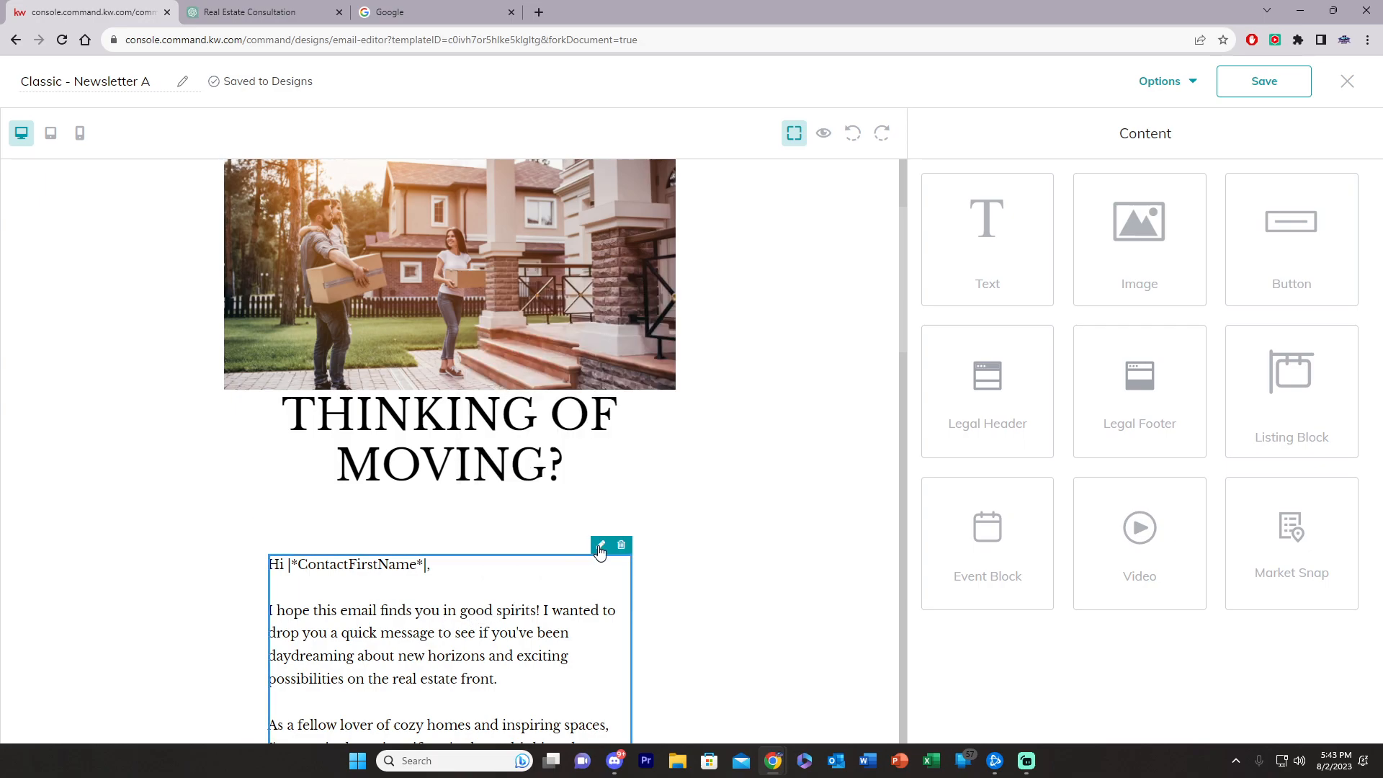
left_click_drag(961, 275, 448, 529)
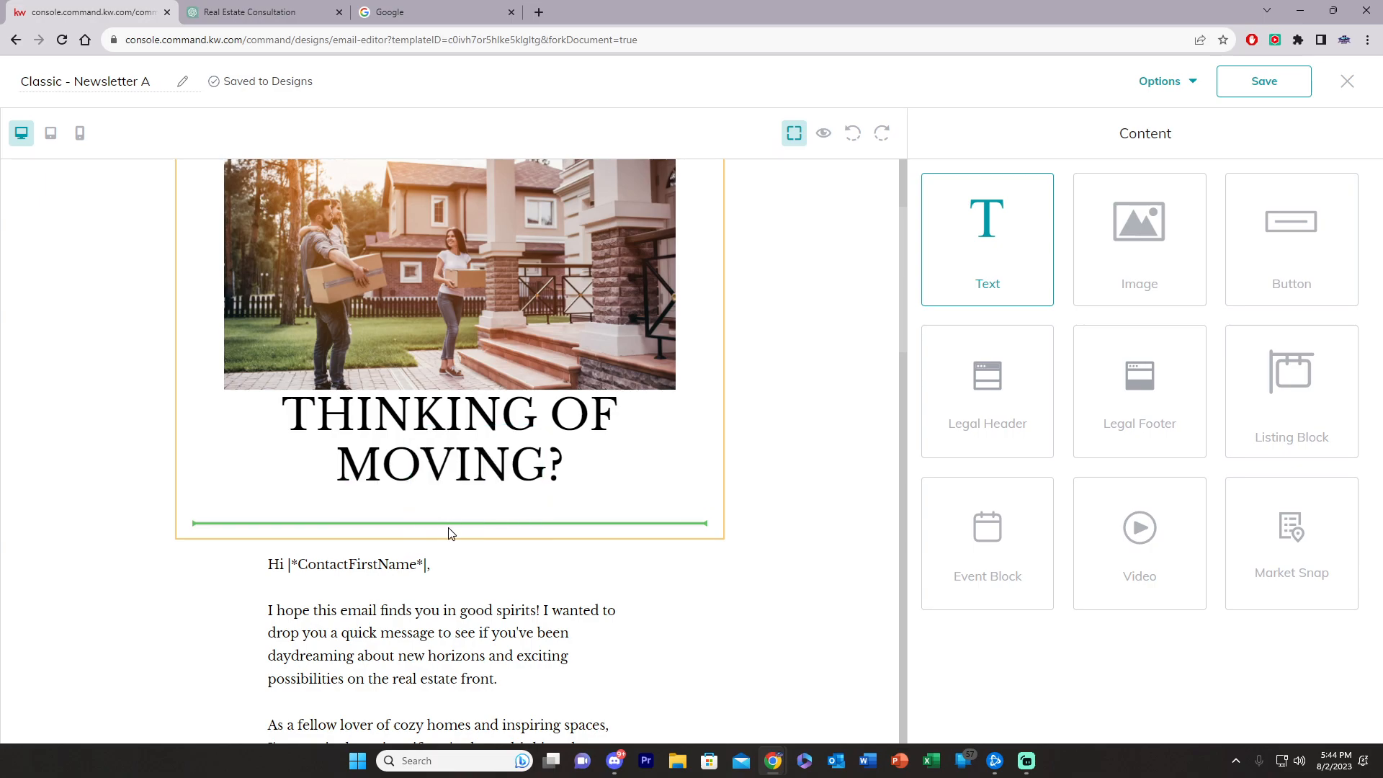
Step: Select the entire greeting letter text in the body text editor, then close it
left_click(366, 649)
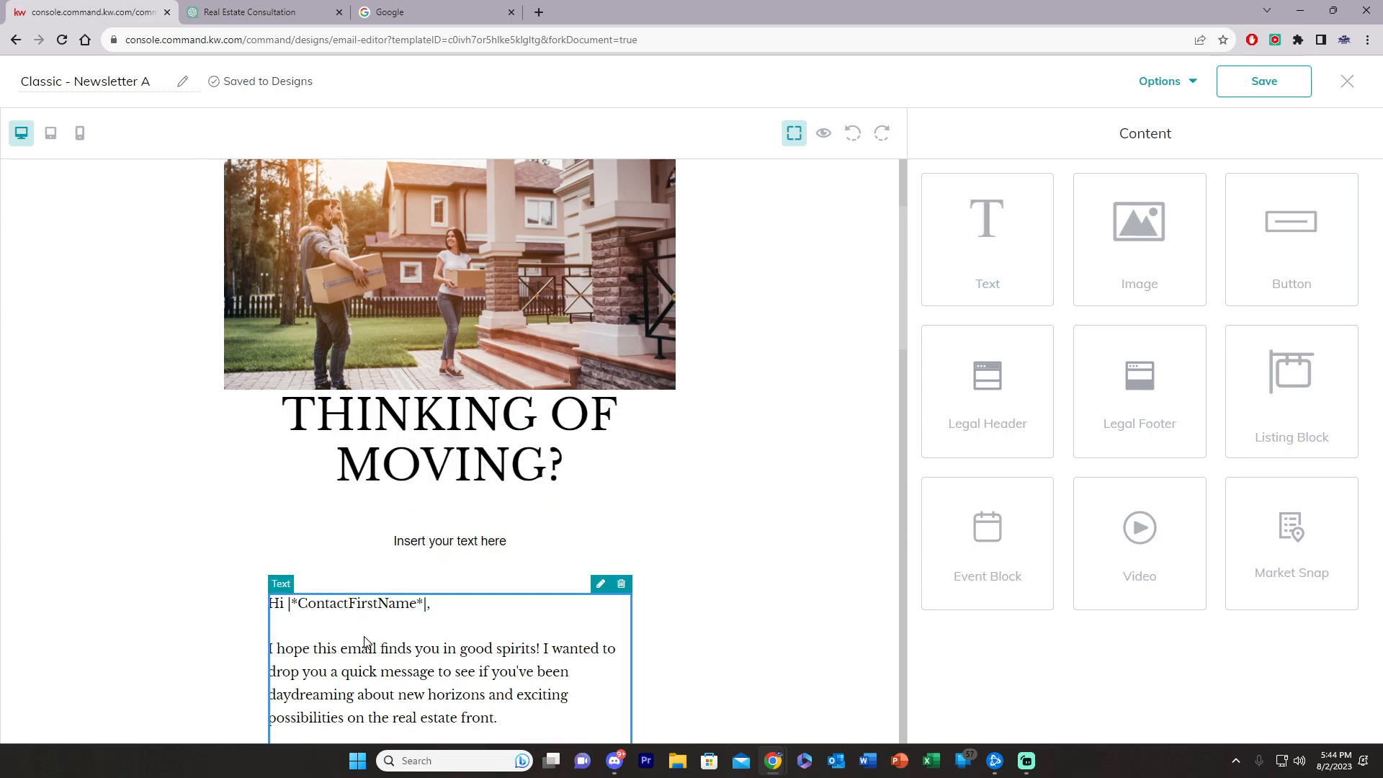
left_click_drag(928, 247, 1351, 499)
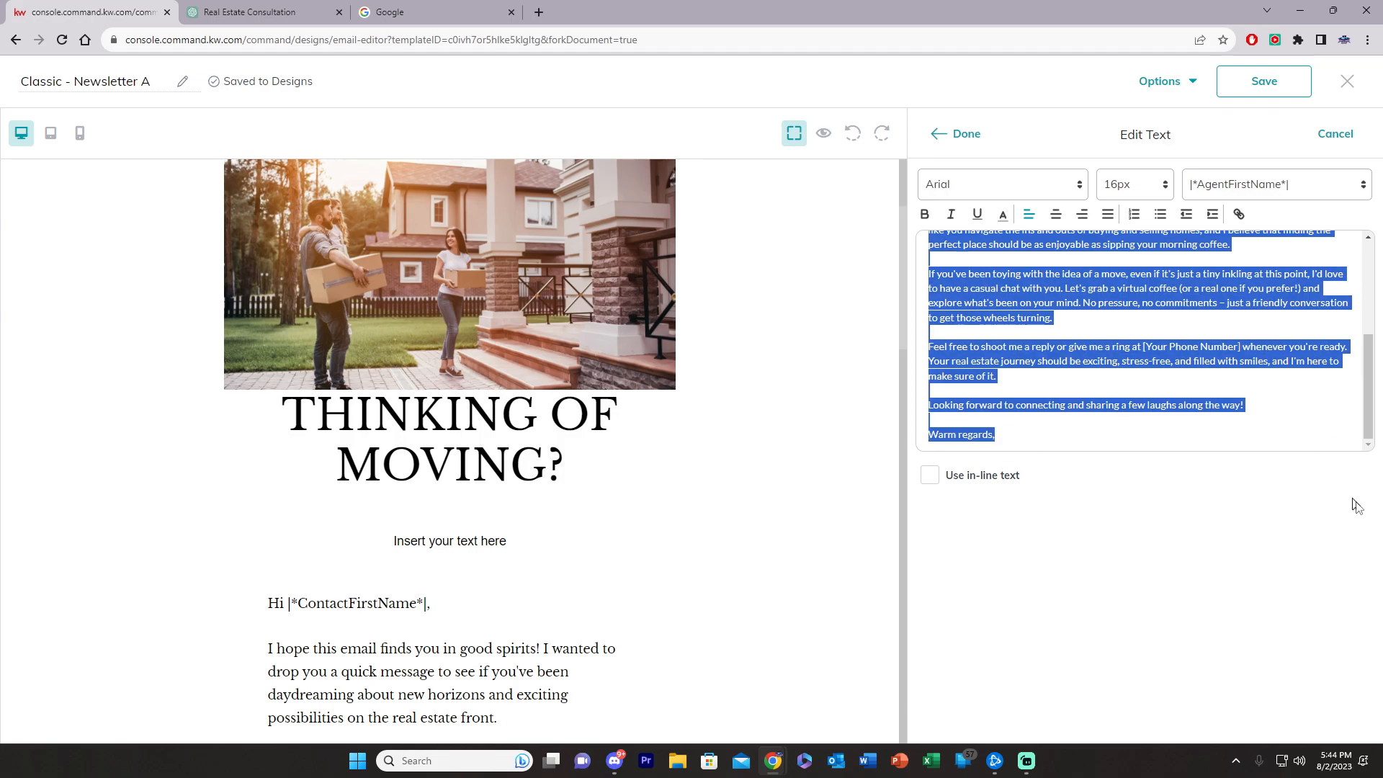
left_click(967, 134)
scroll(450, 432, "down", 2)
Step: Paste the full letter over the new block's placeholder and set it in LibreBaskerville
left_click(451, 397)
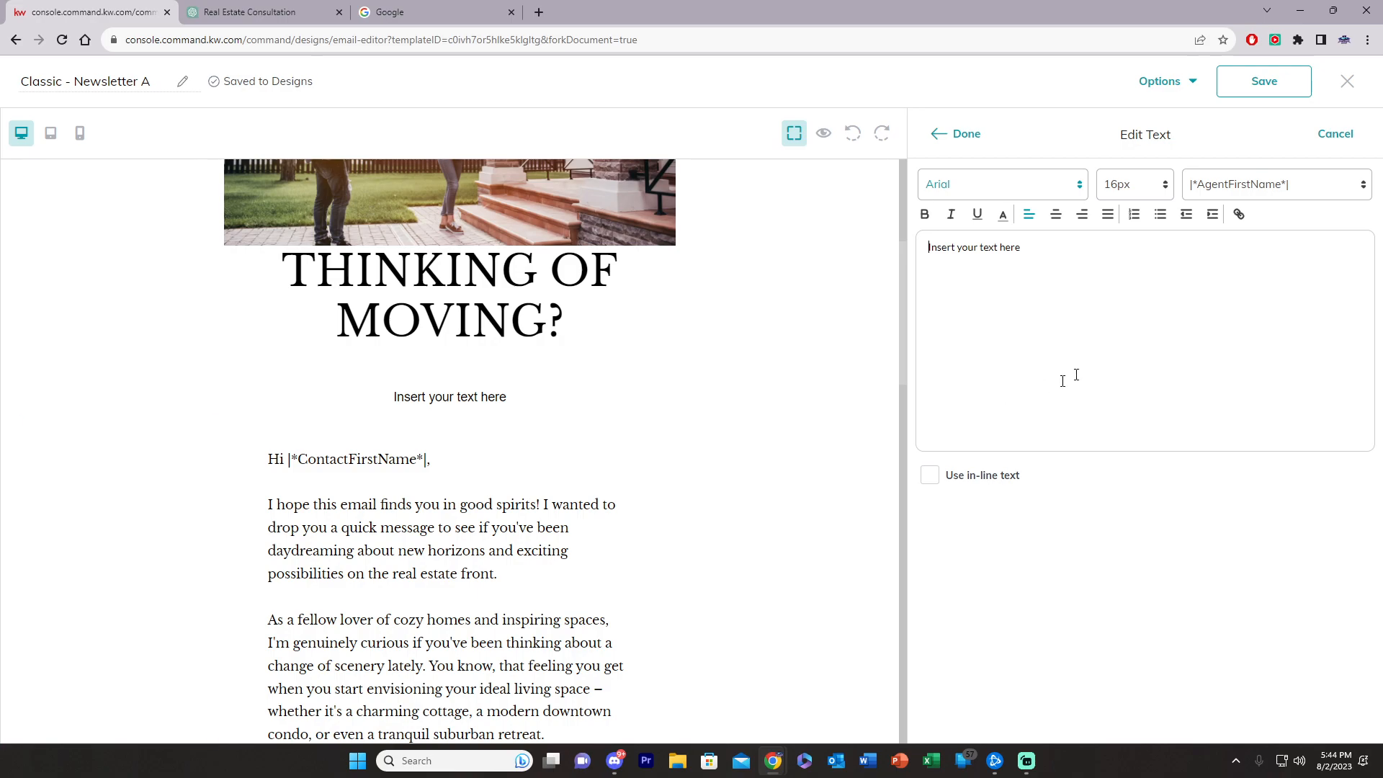
key("ctrl+a")
key("ctrl+v")
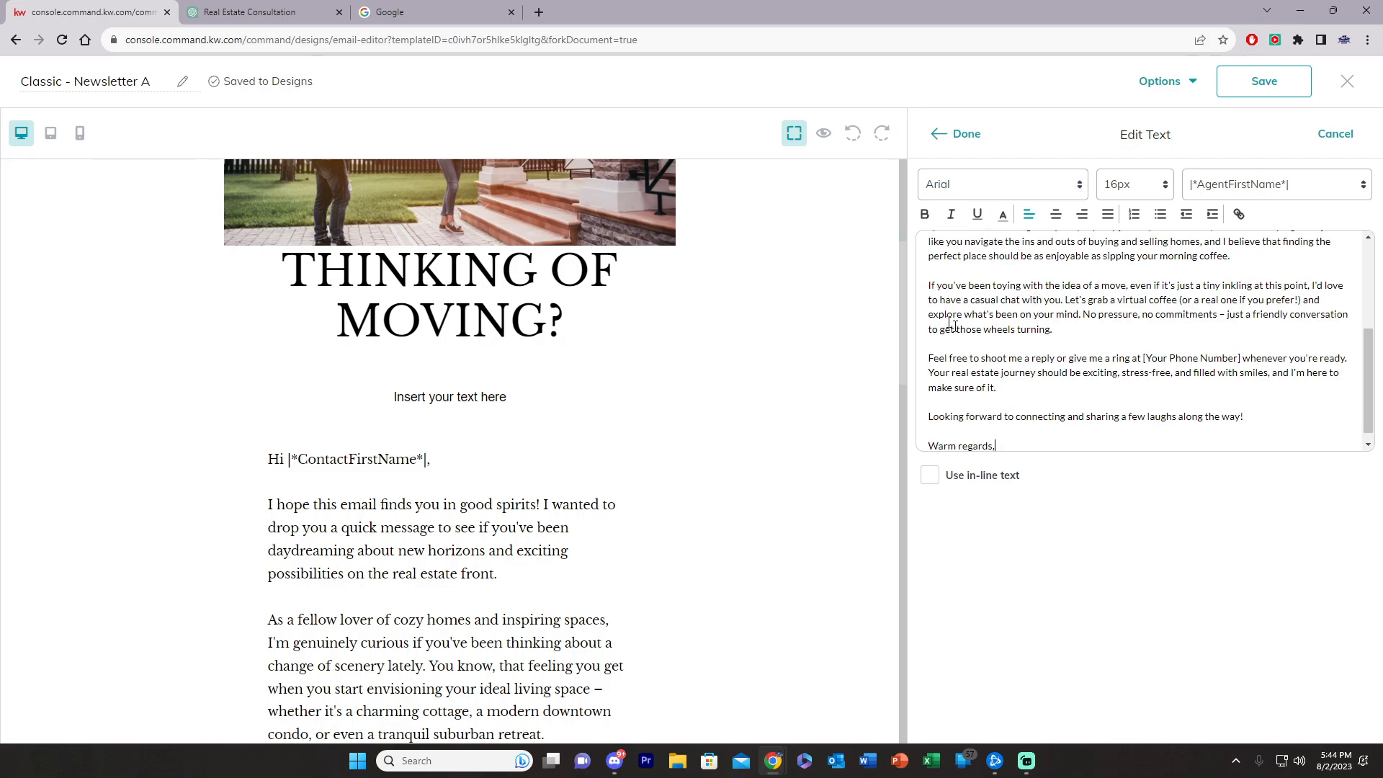
key("ctrl+a")
left_click(1001, 184)
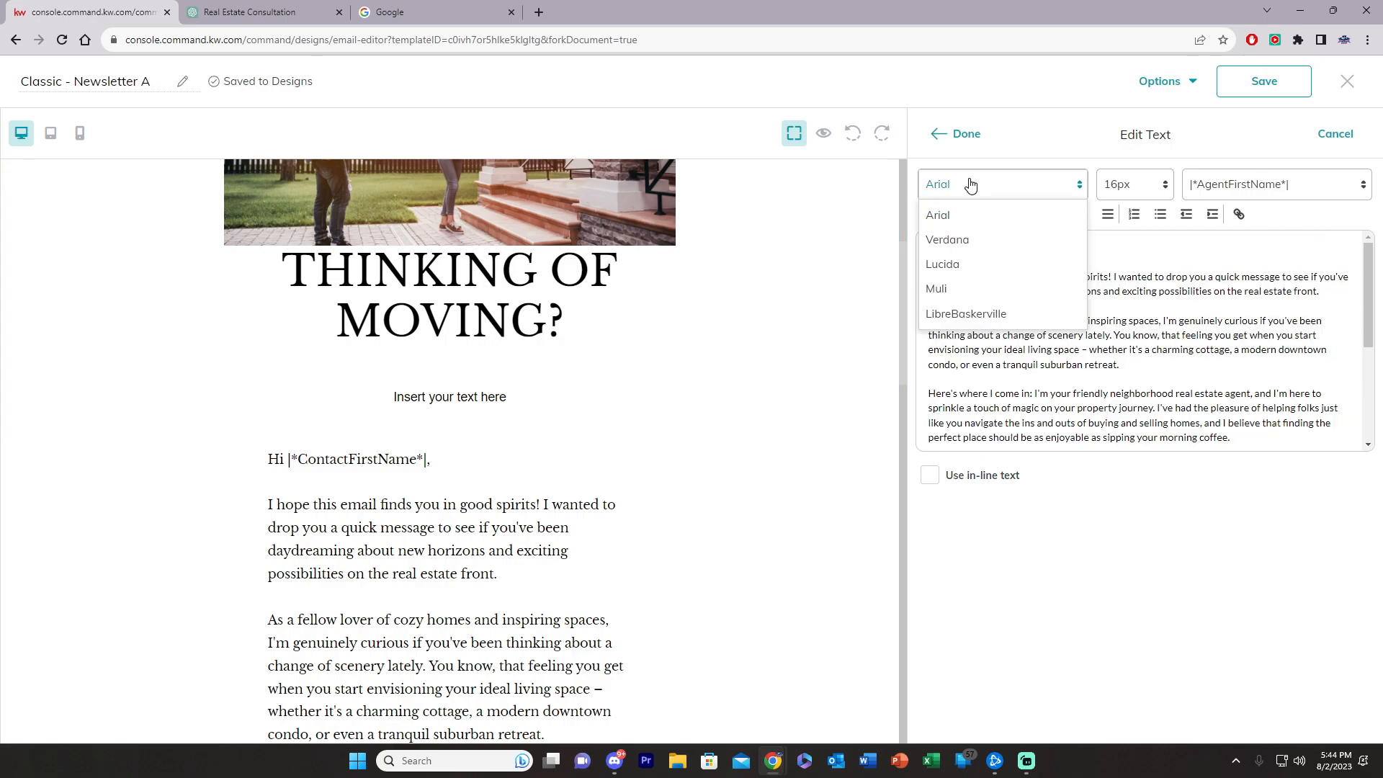
left_click(956, 315)
left_click(958, 133)
scroll(621, 455, "down", 3)
scroll(621, 455, "down", 5)
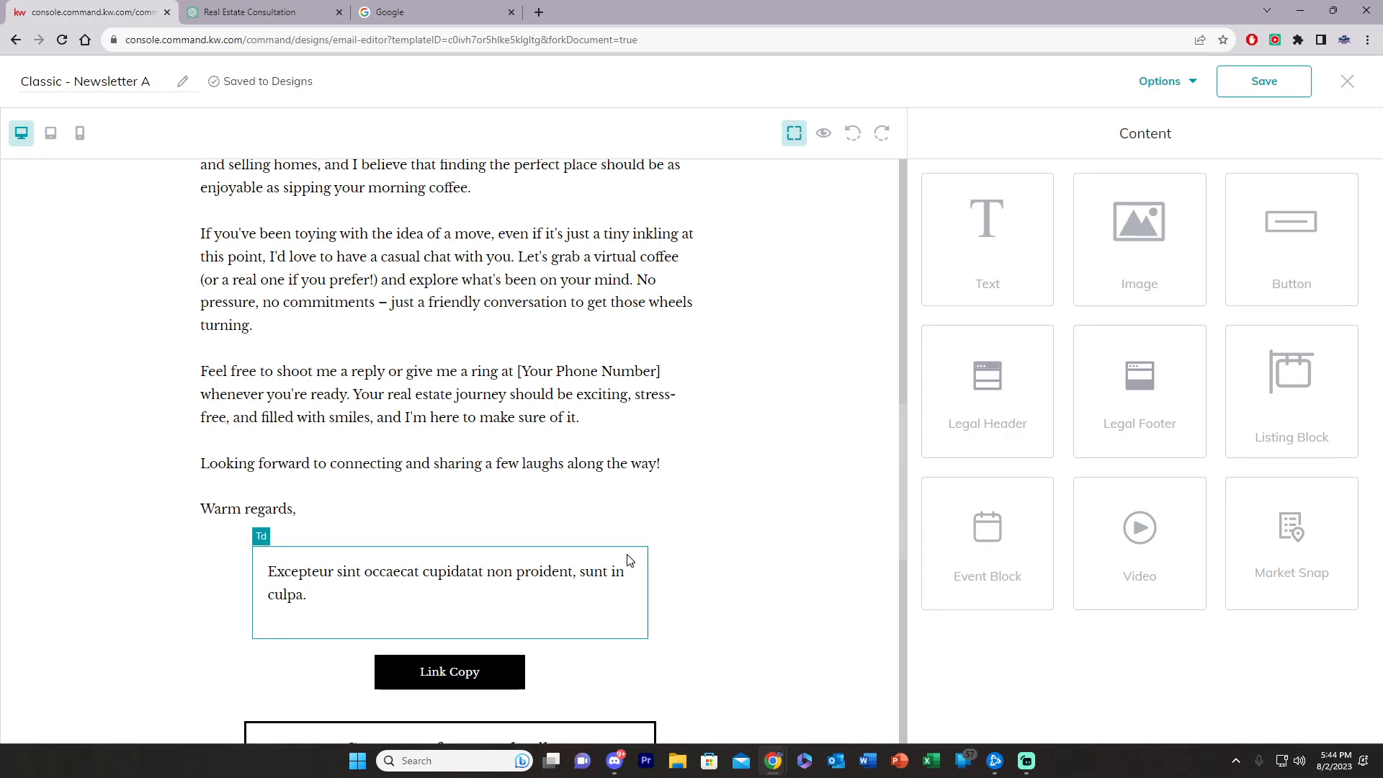
Step: Delete the placeholder Latin text block beneath the "Warm regards," sign-off
left_click(461, 576)
left_click(622, 555)
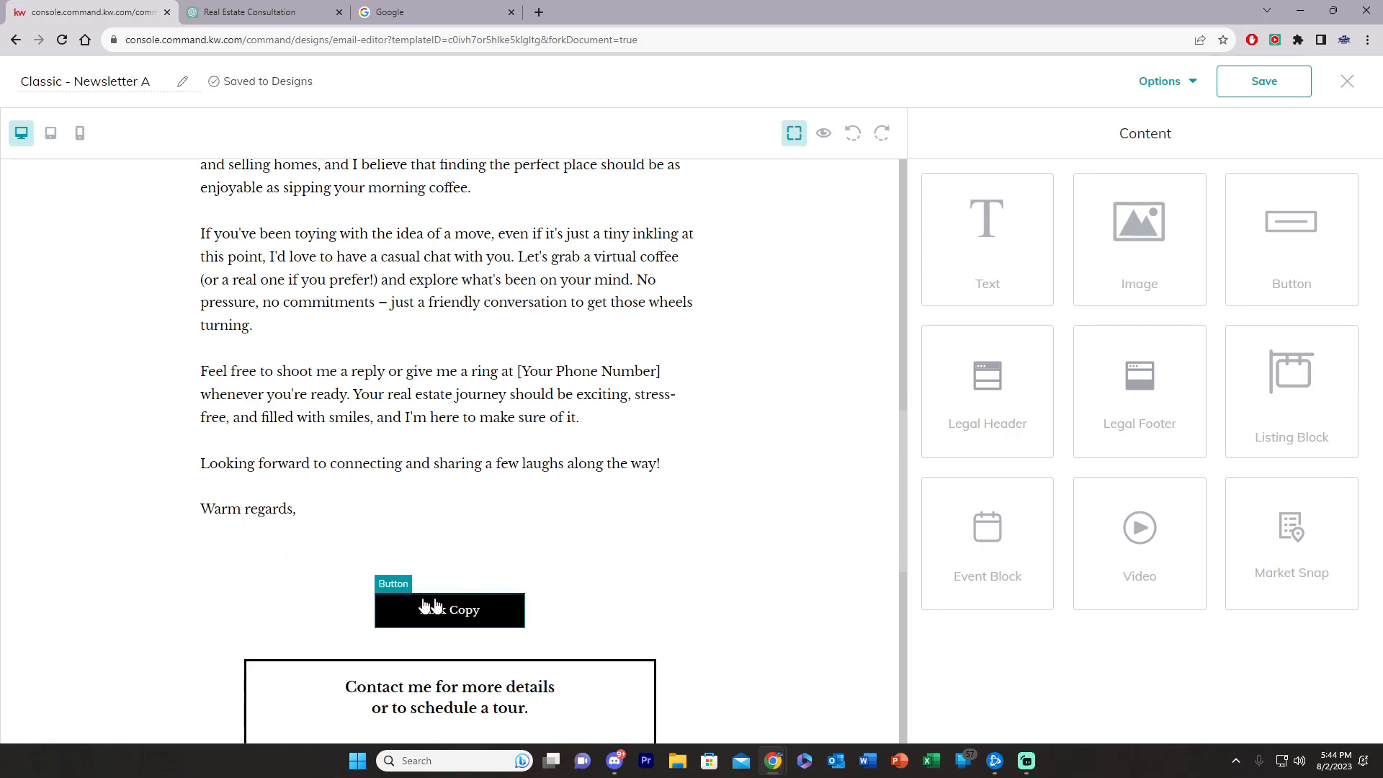
scroll(511, 591, "up", 9)
scroll(506, 587, "up", 4)
scroll(461, 619, "down", 11)
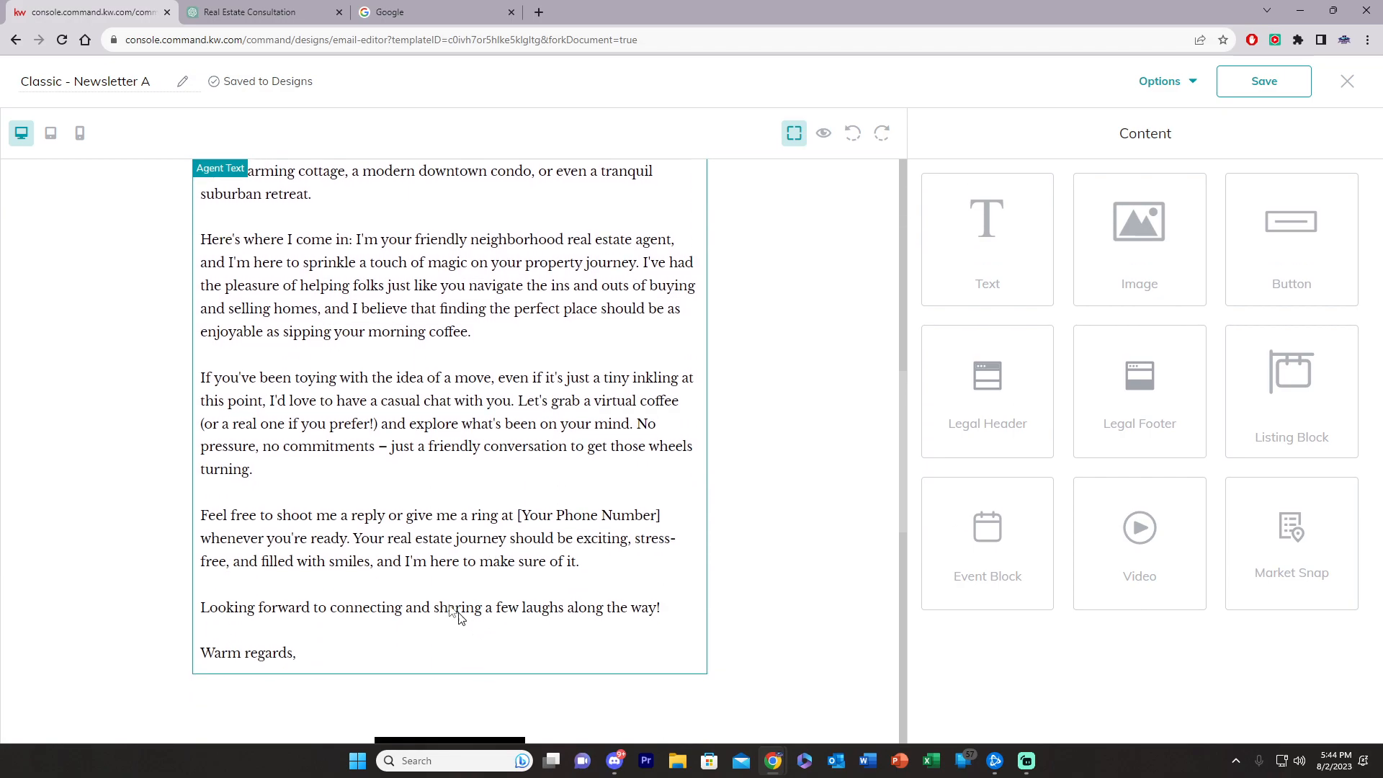
scroll(462, 618, "down", 2)
scroll(463, 611, "down", 3)
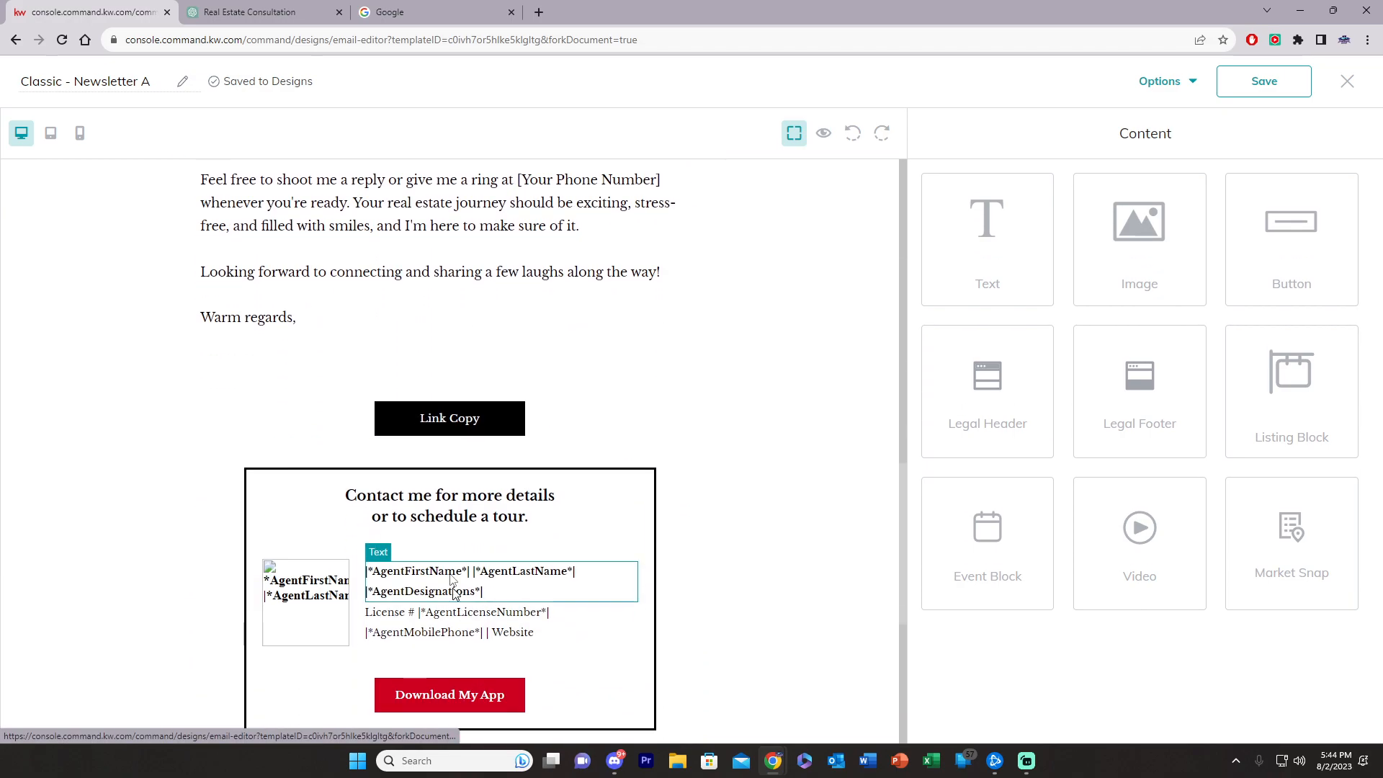
Step: Inspect the Link Copy button's font, link and label settings without changing anything
left_click(447, 423)
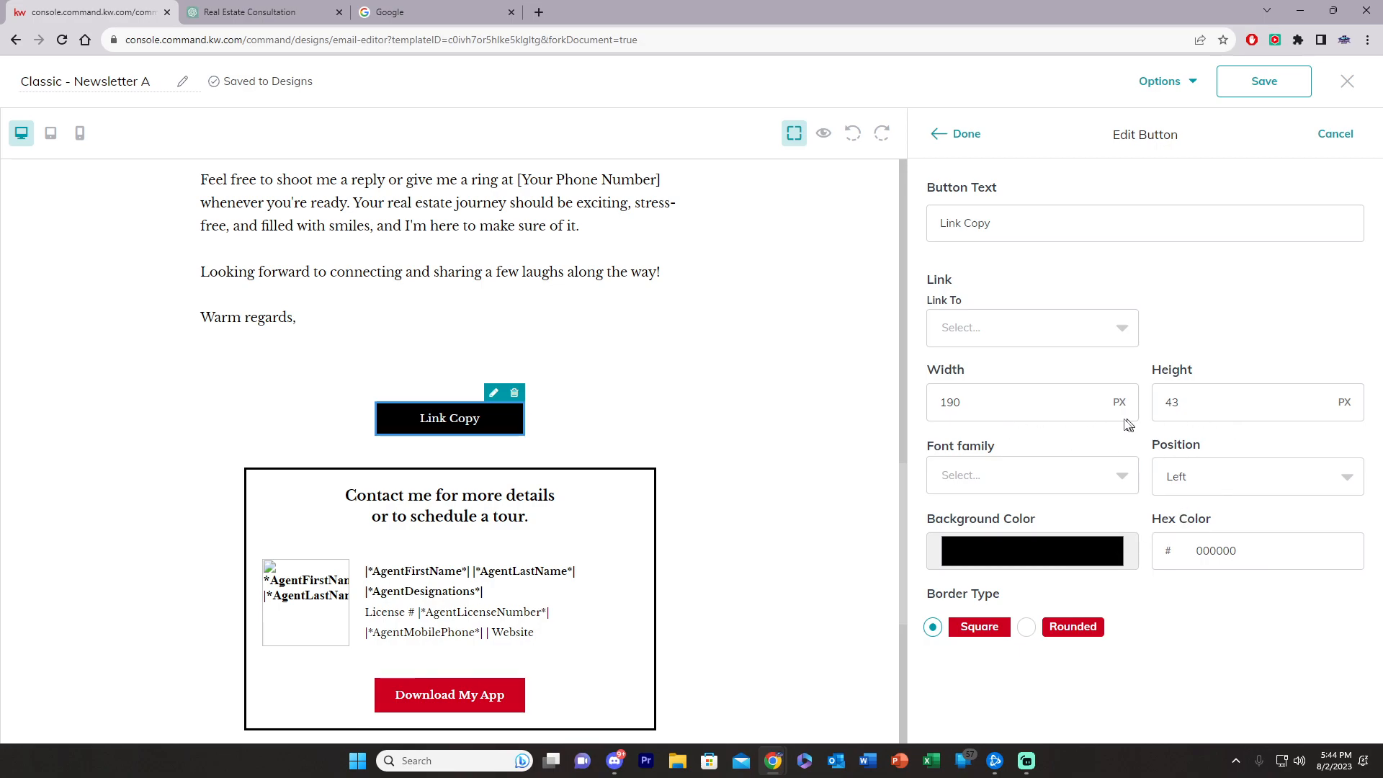
left_click(1122, 481)
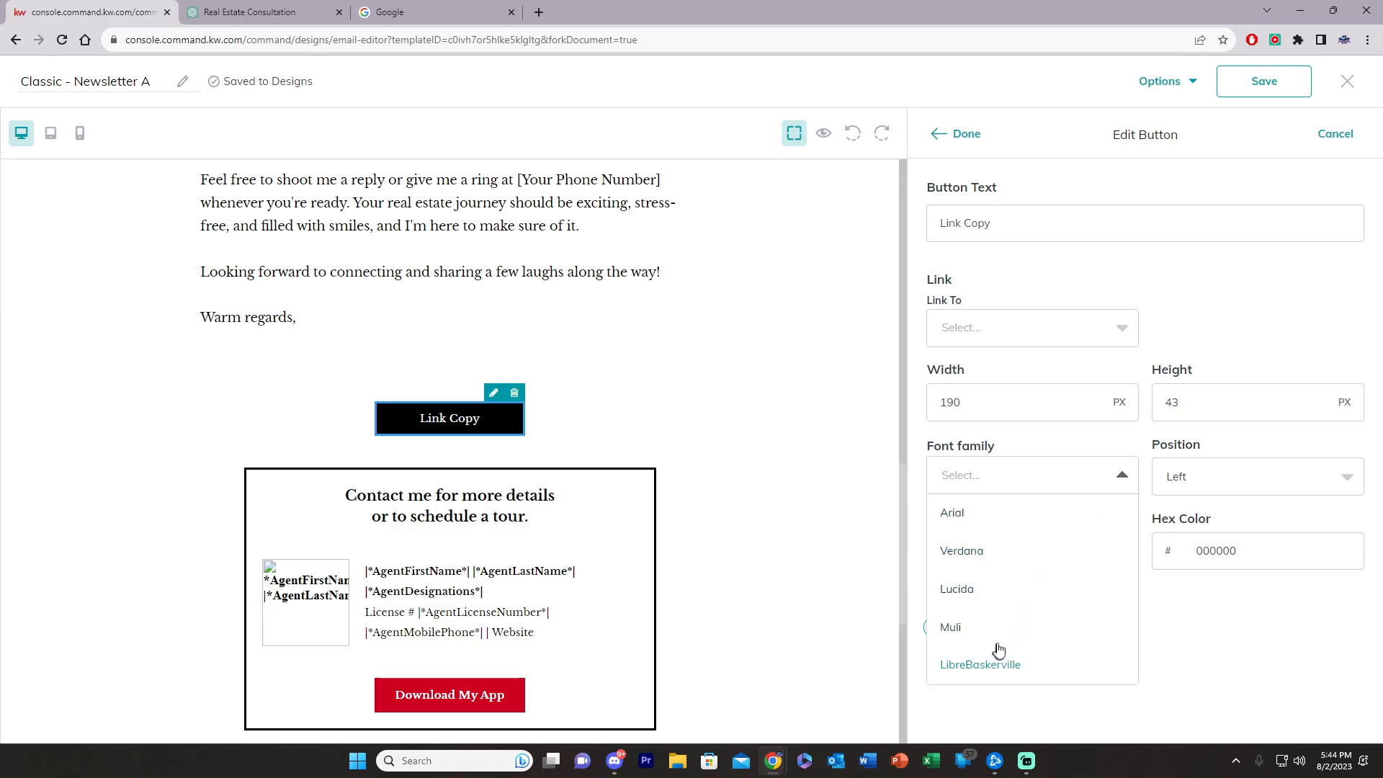
left_click(1038, 479)
left_click(1042, 335)
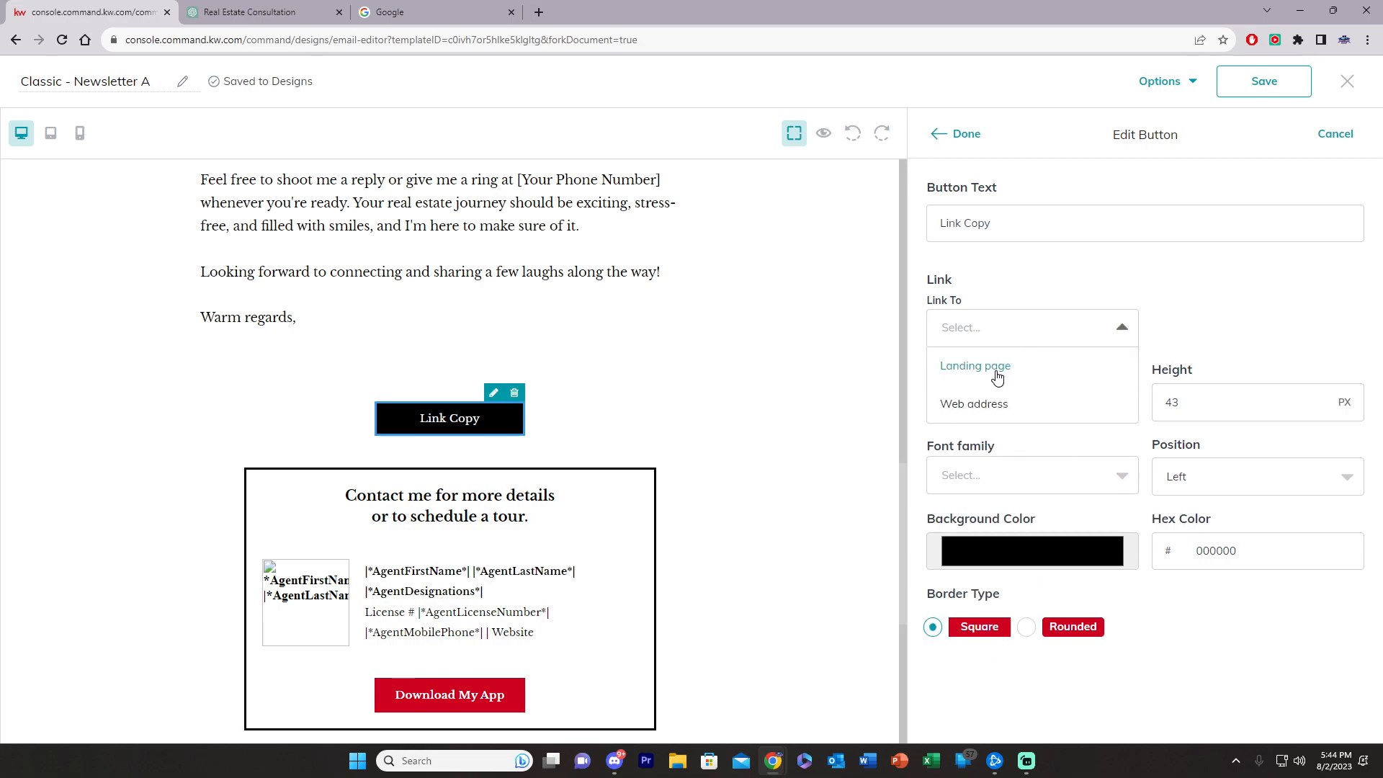
left_click(1017, 281)
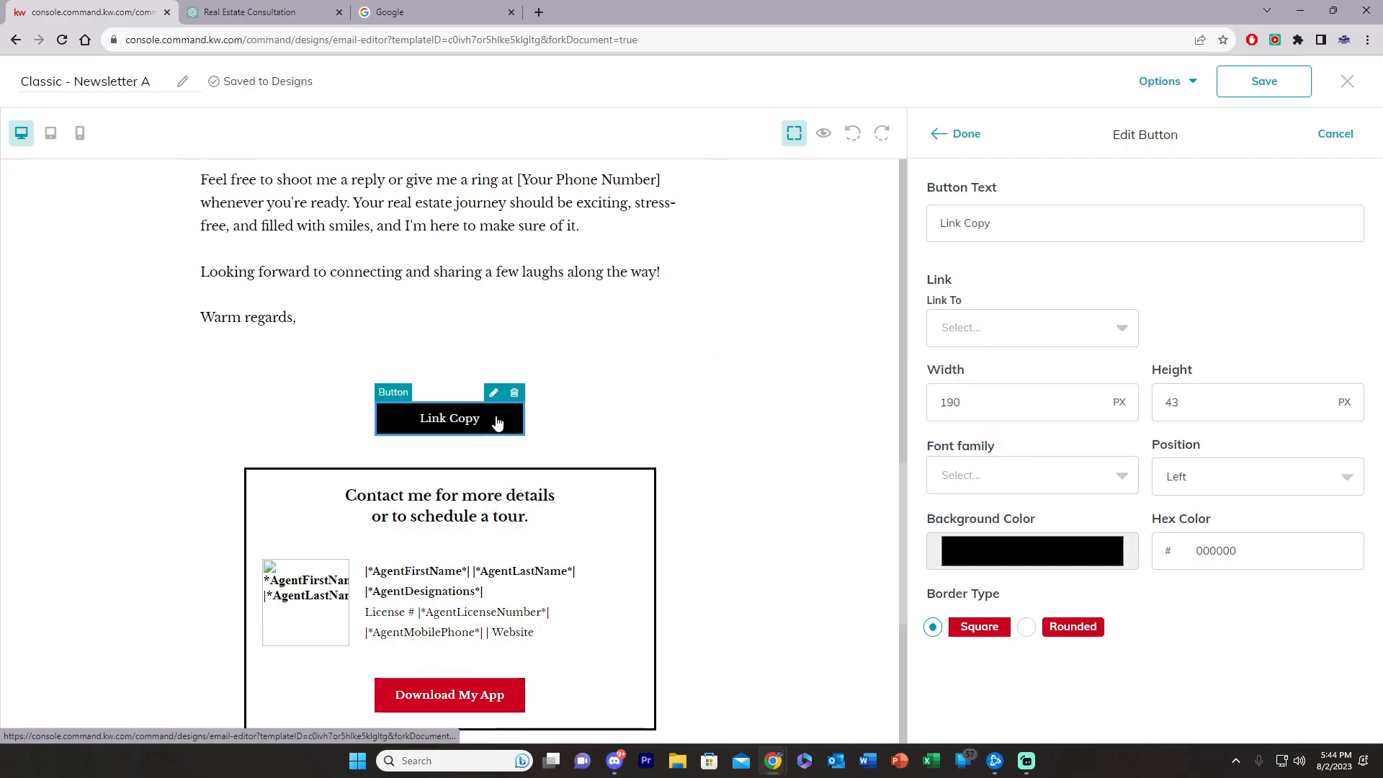
triple_click(994, 210)
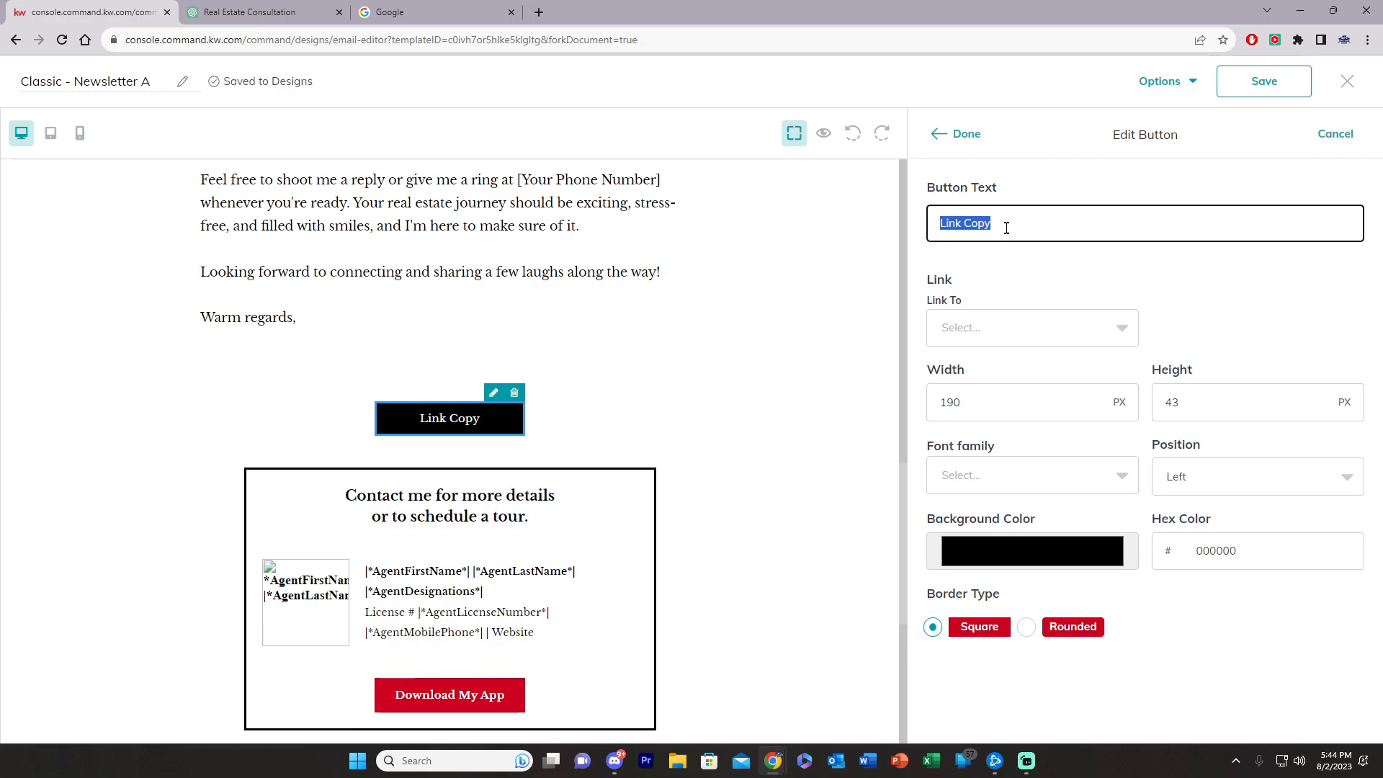
left_click(953, 135)
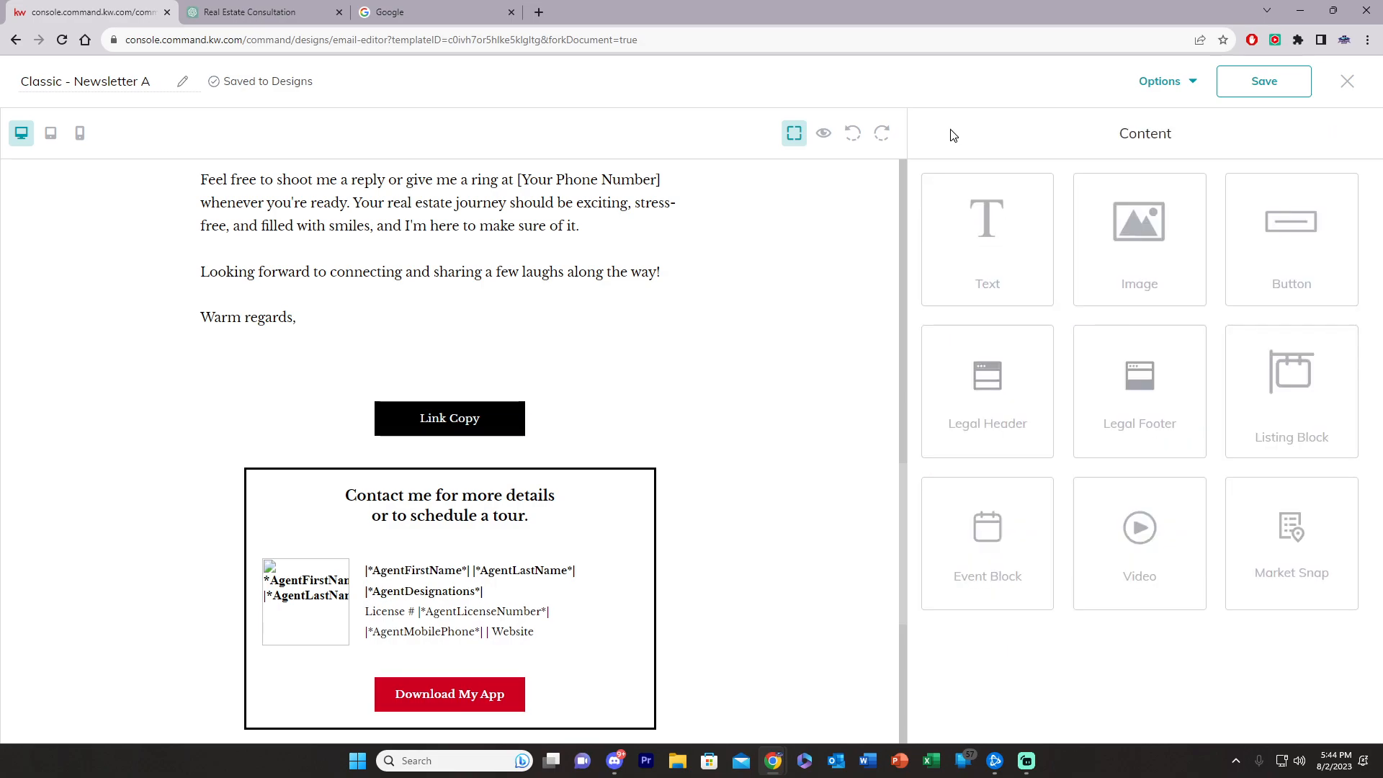
Step: Delete the Link Copy button and duplicate the empty cell it leaves behind
left_click(515, 394)
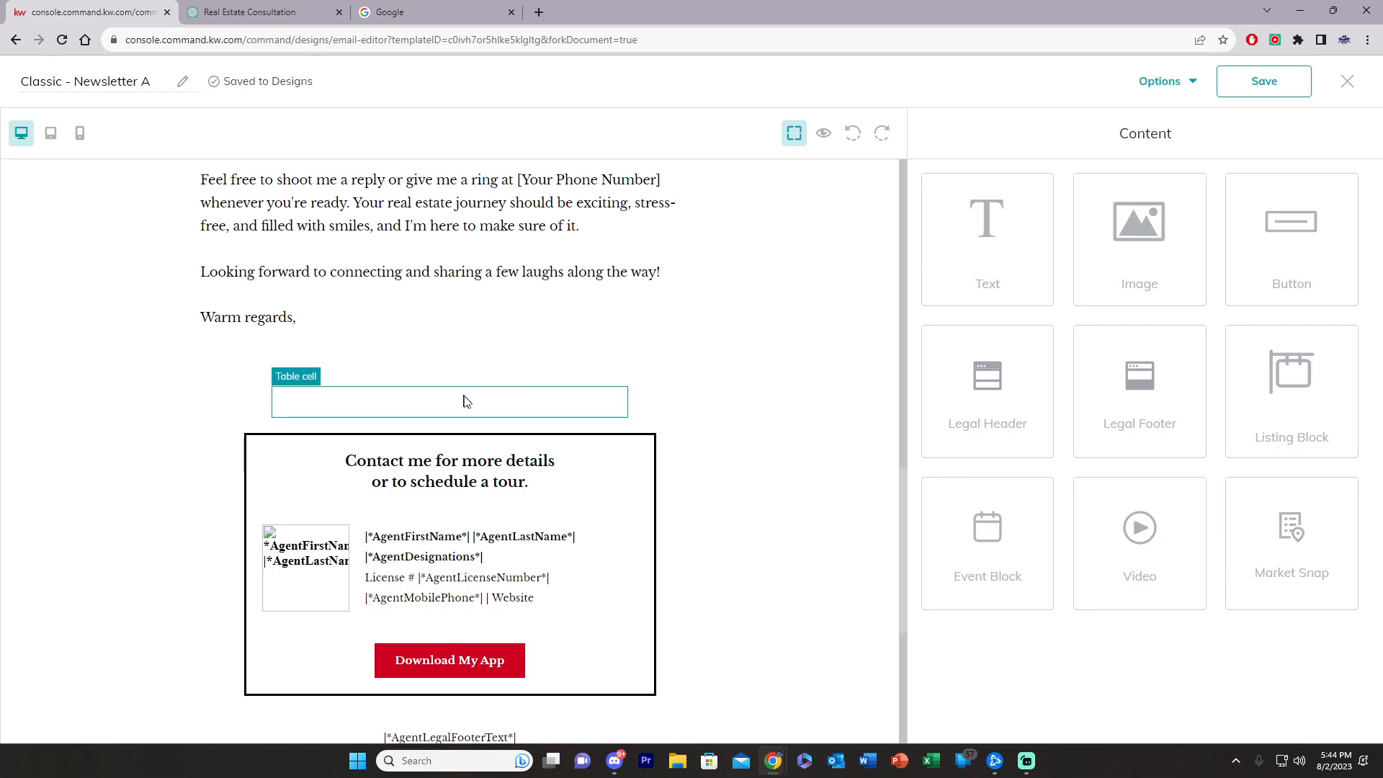
left_click(504, 414)
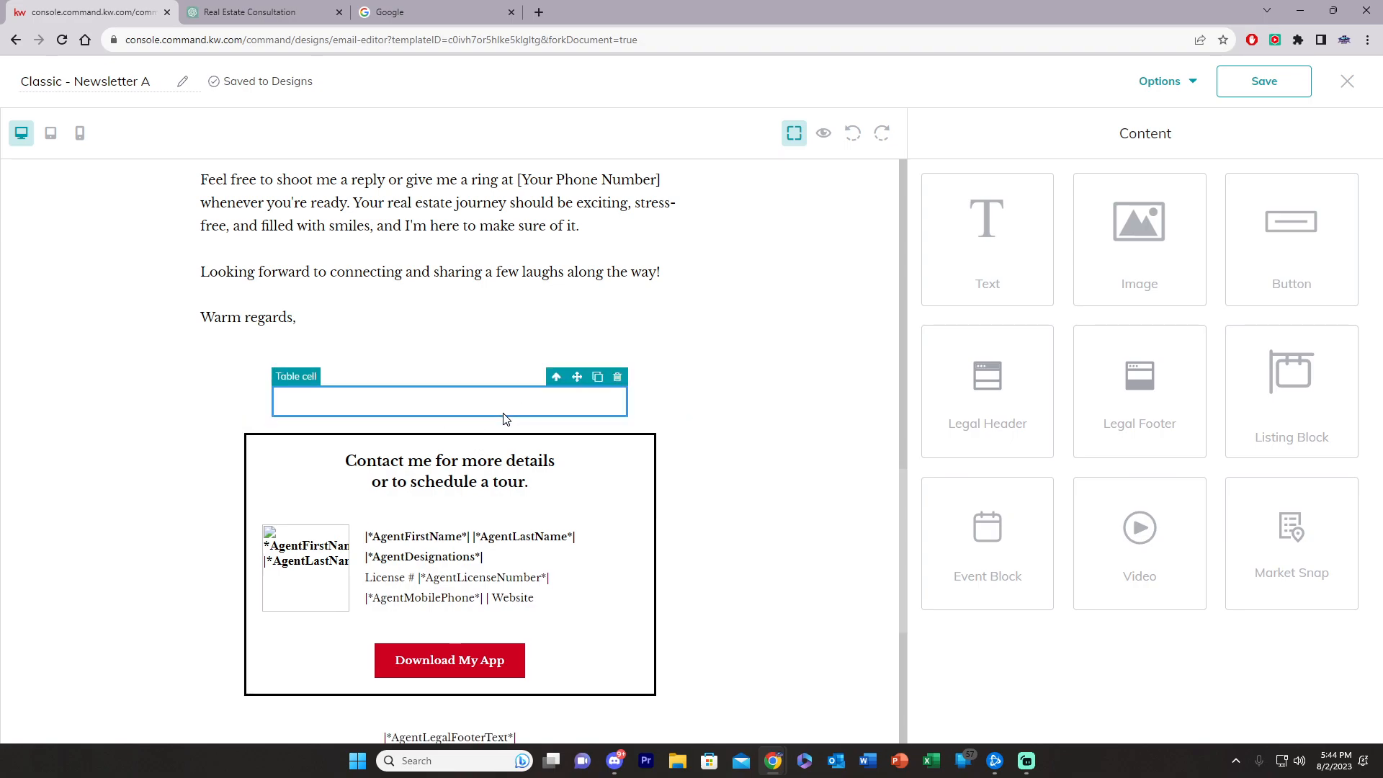
left_click(598, 377)
scroll(504, 389, "up", 10)
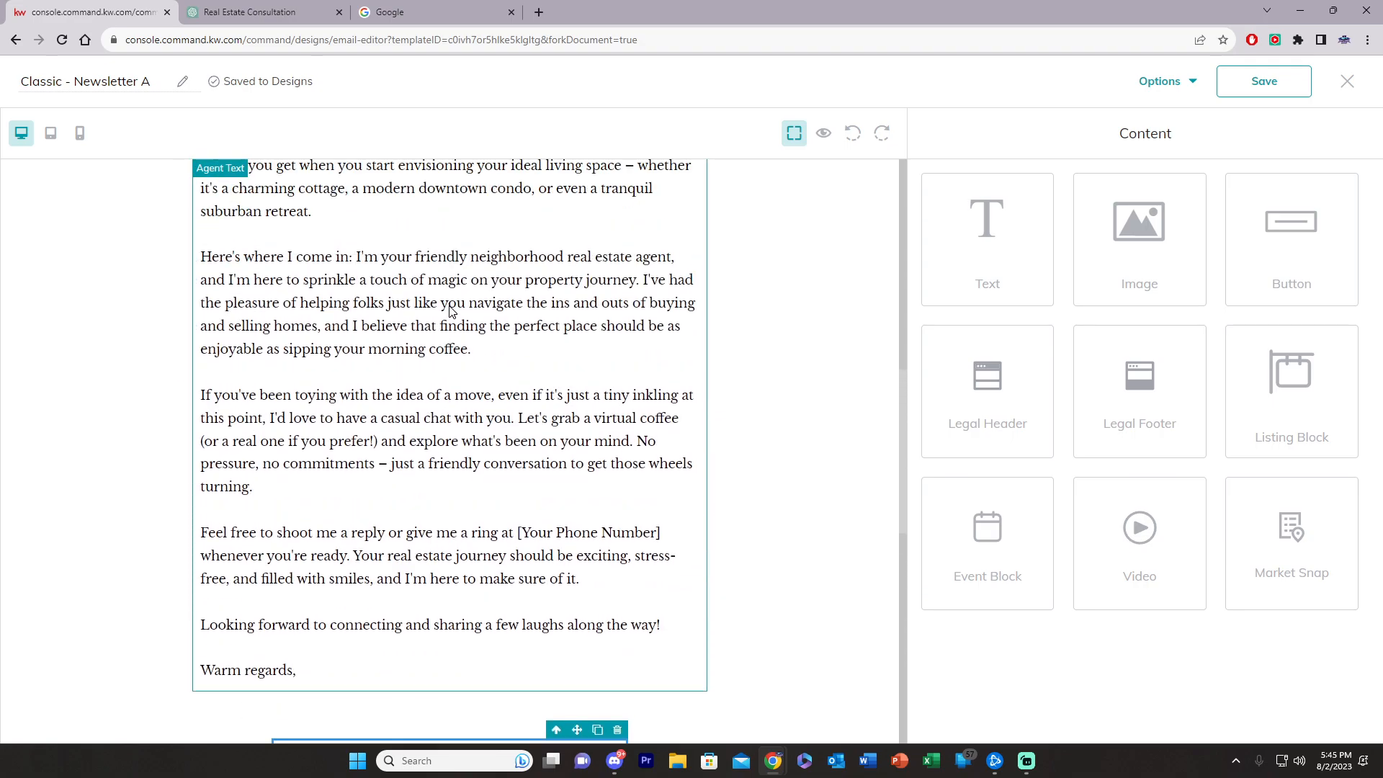
scroll(501, 386, "up", 2)
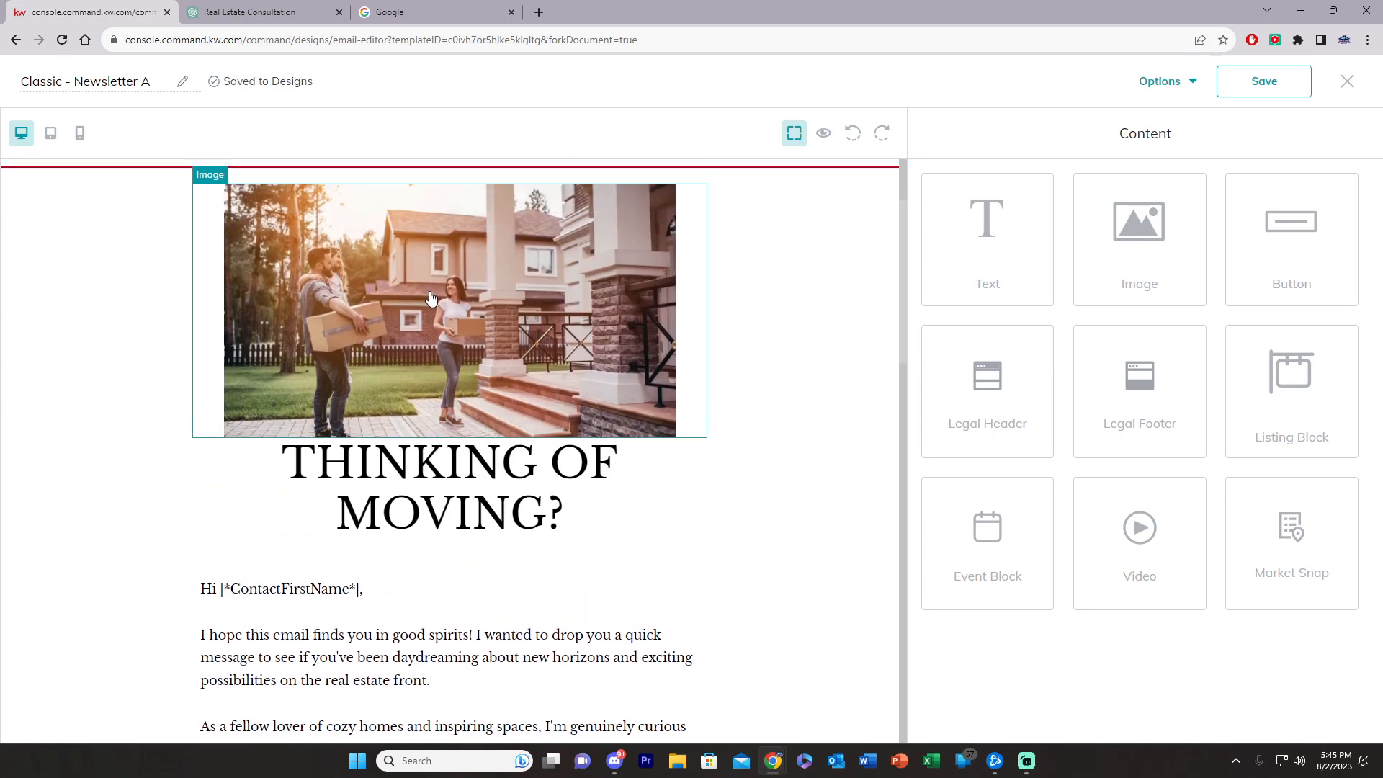
scroll(441, 433, "down", 12)
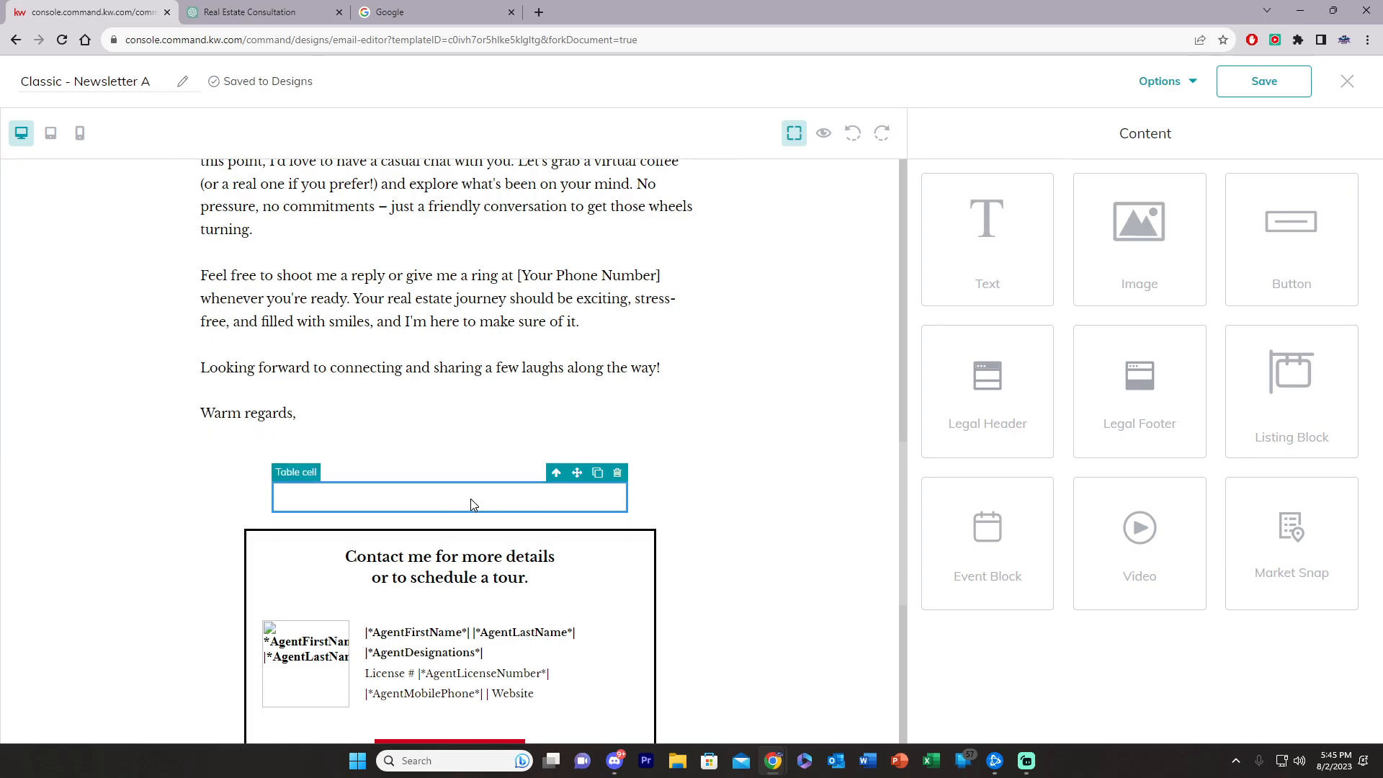
Step: Split the empty row into two half-width cells above the contact card
left_click(597, 473)
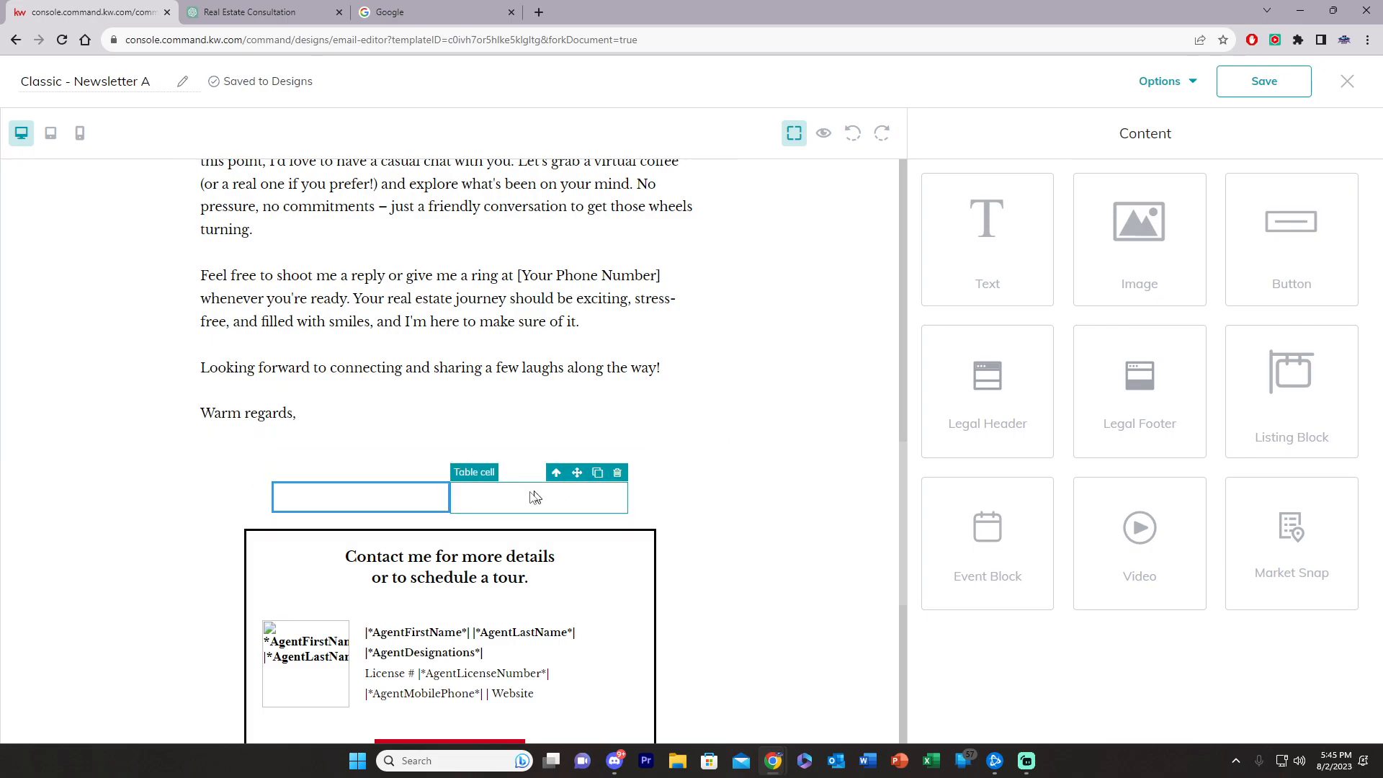
scroll(433, 375, "up", 5)
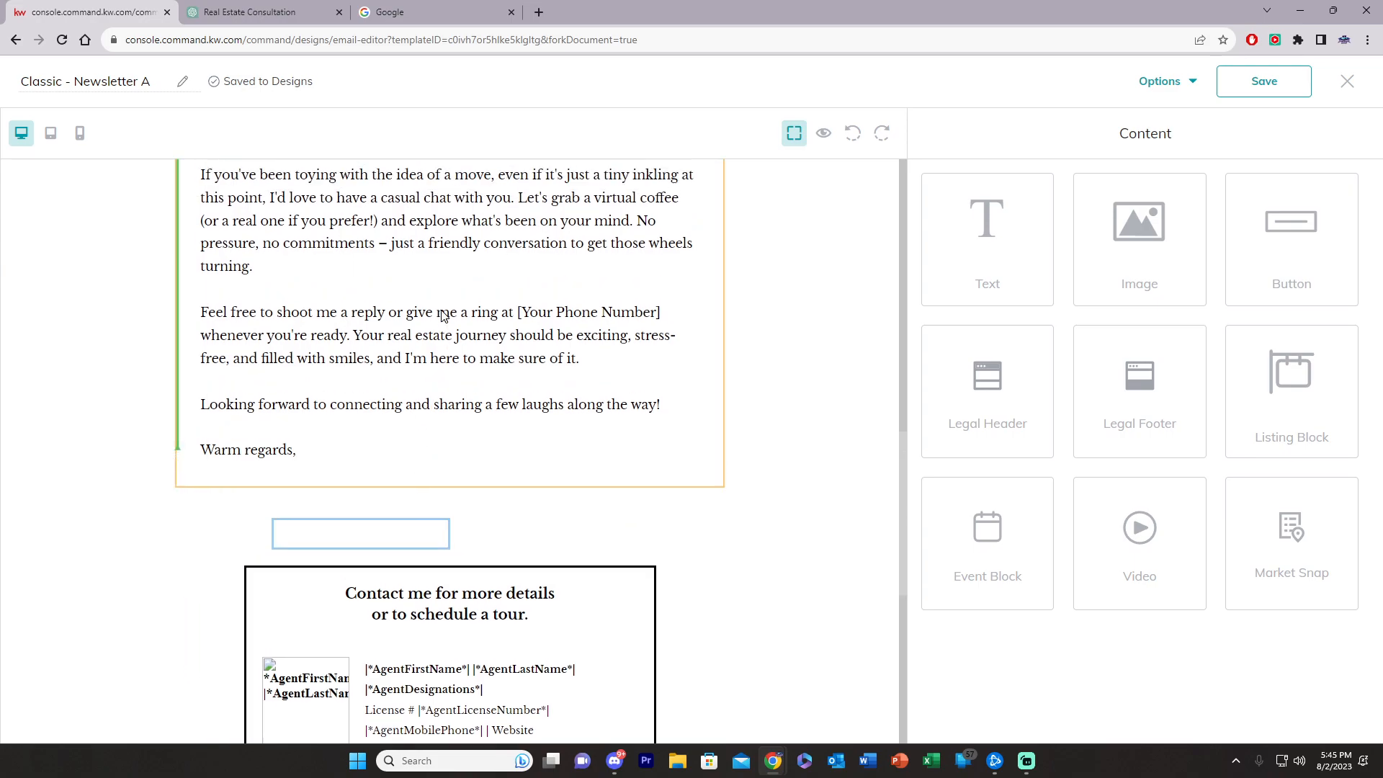
scroll(444, 322, "up", 5)
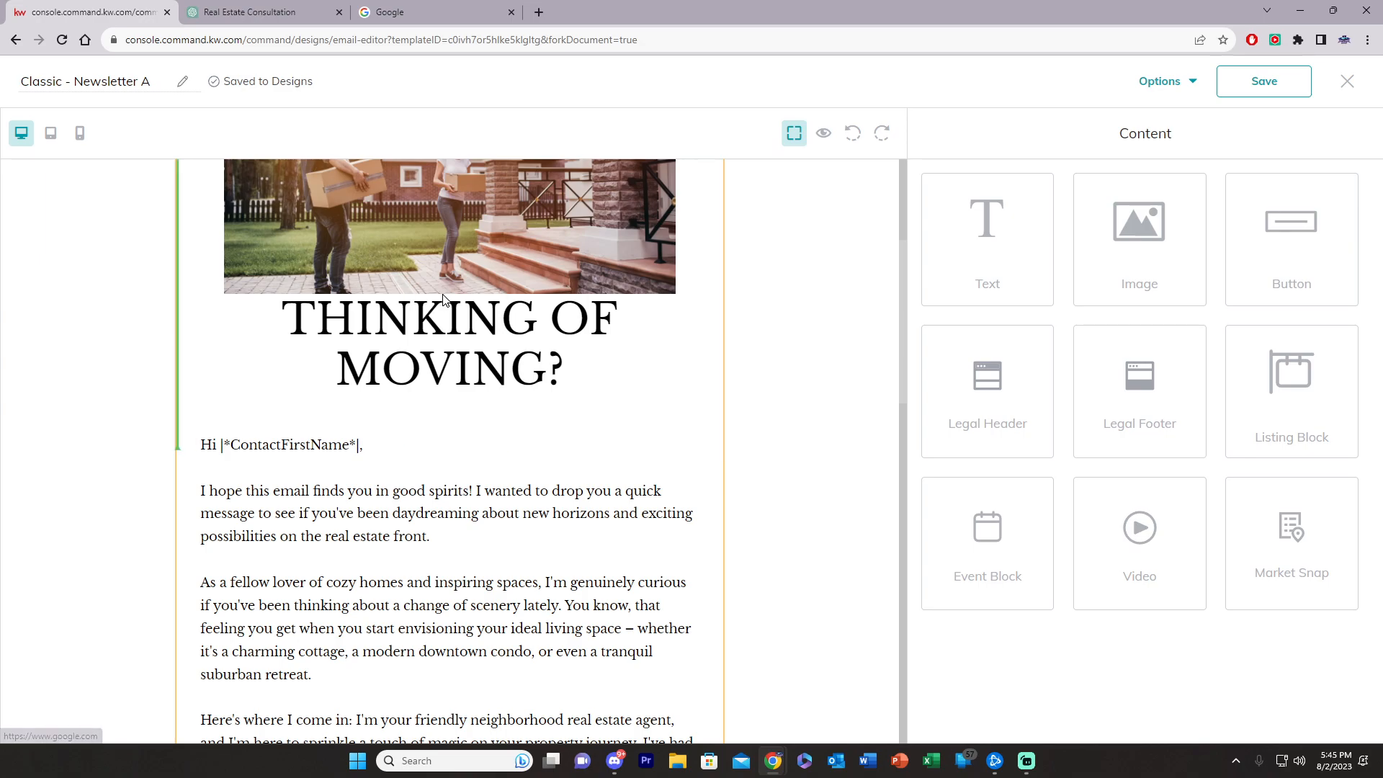
scroll(504, 307, "up", 4)
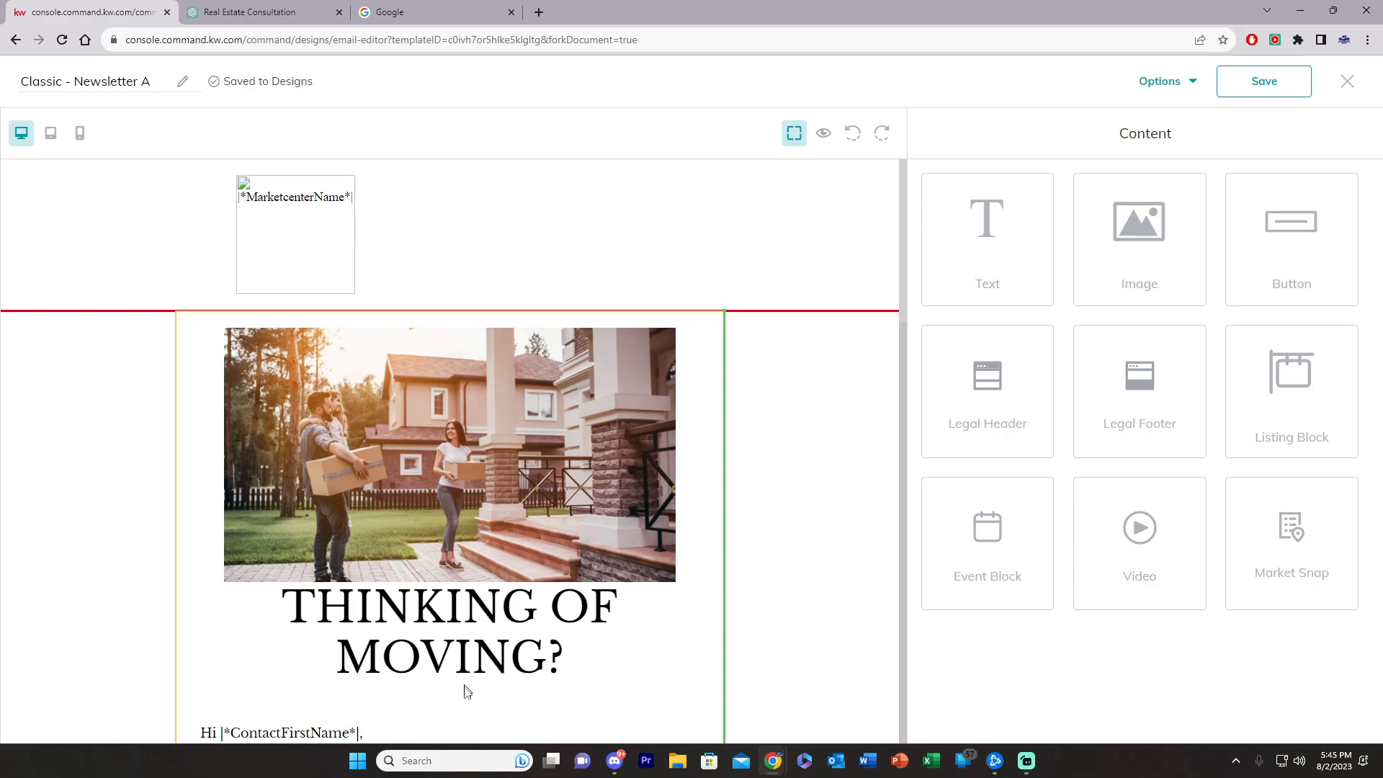
scroll(465, 673, "down", 15)
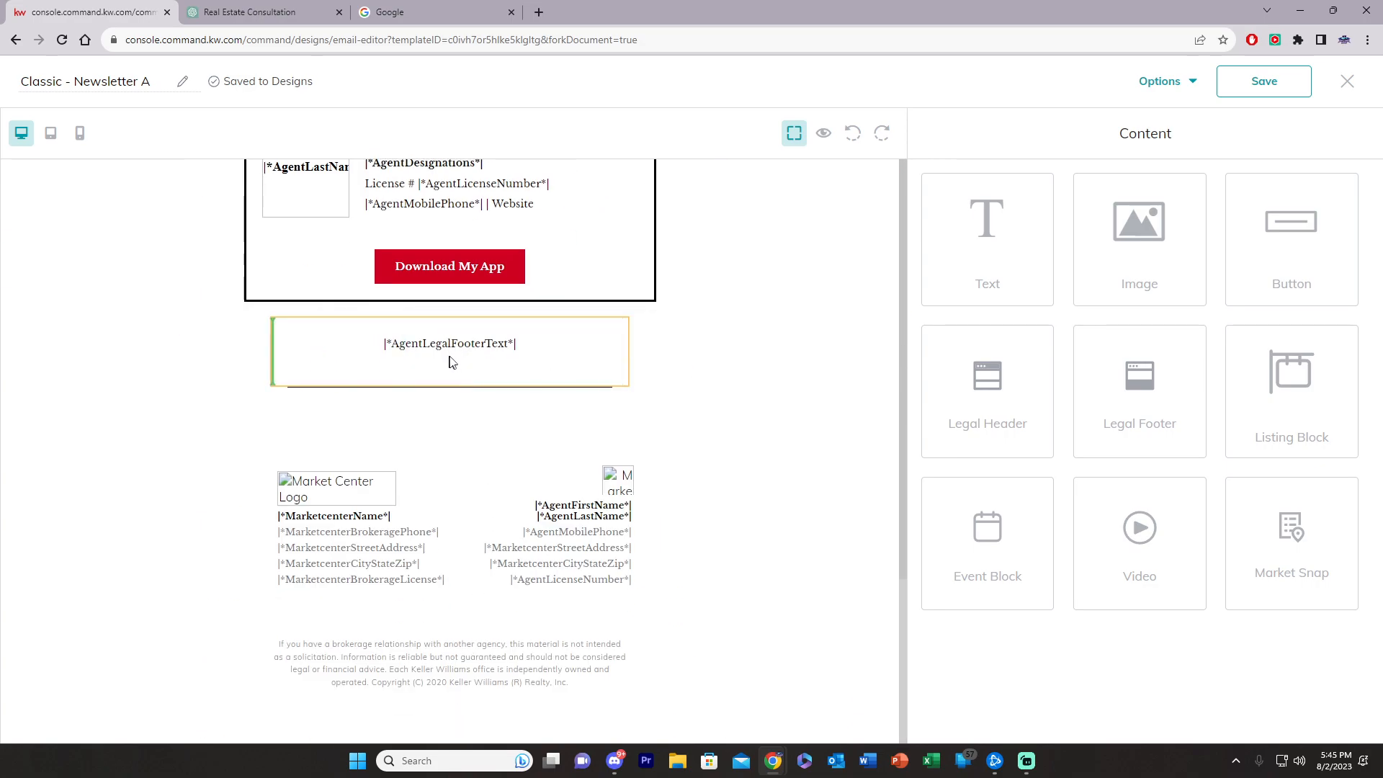
scroll(451, 360, "up", 15)
scroll(453, 525, "down", 6)
scroll(456, 548, "down", 2)
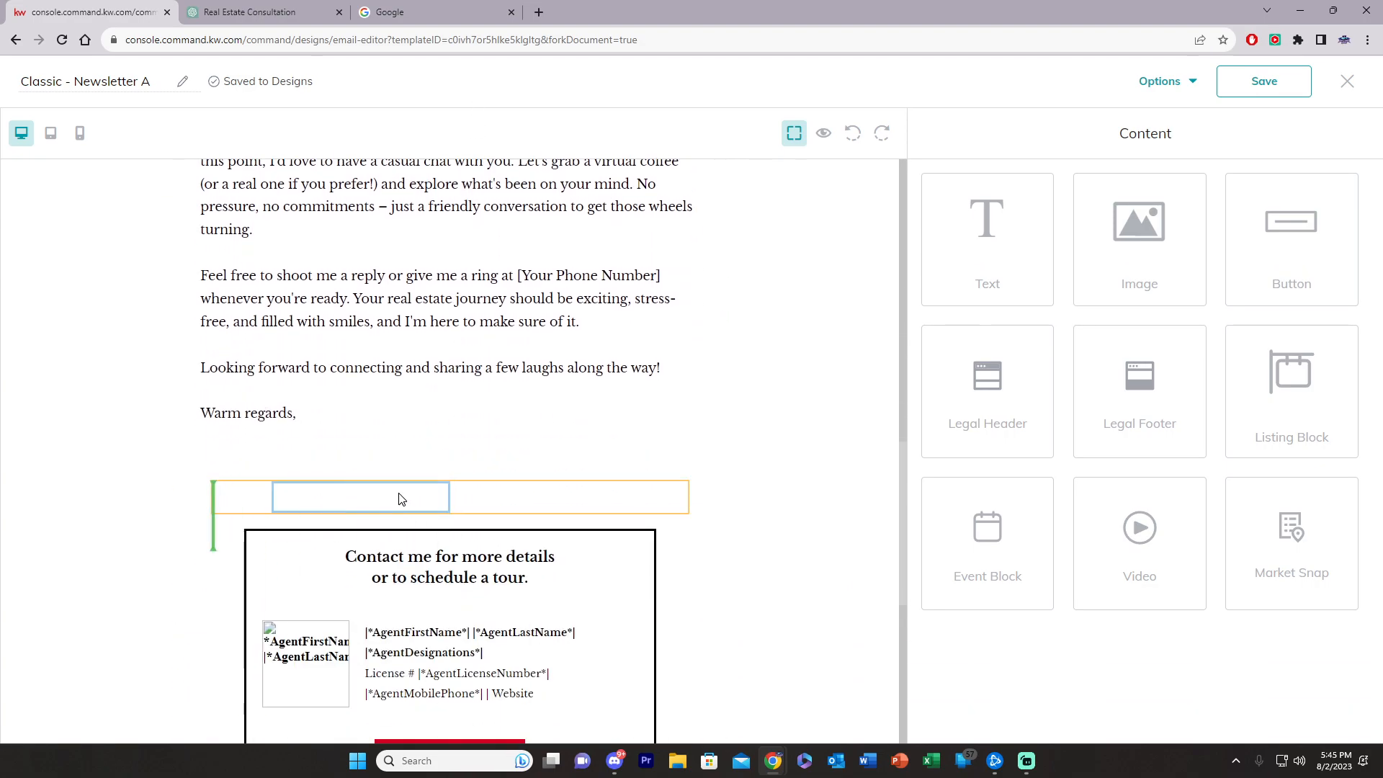
Step: Insert an empty text block as a spacer between the hero photo and the THINKING OF MOVING? headline
left_click(443, 508)
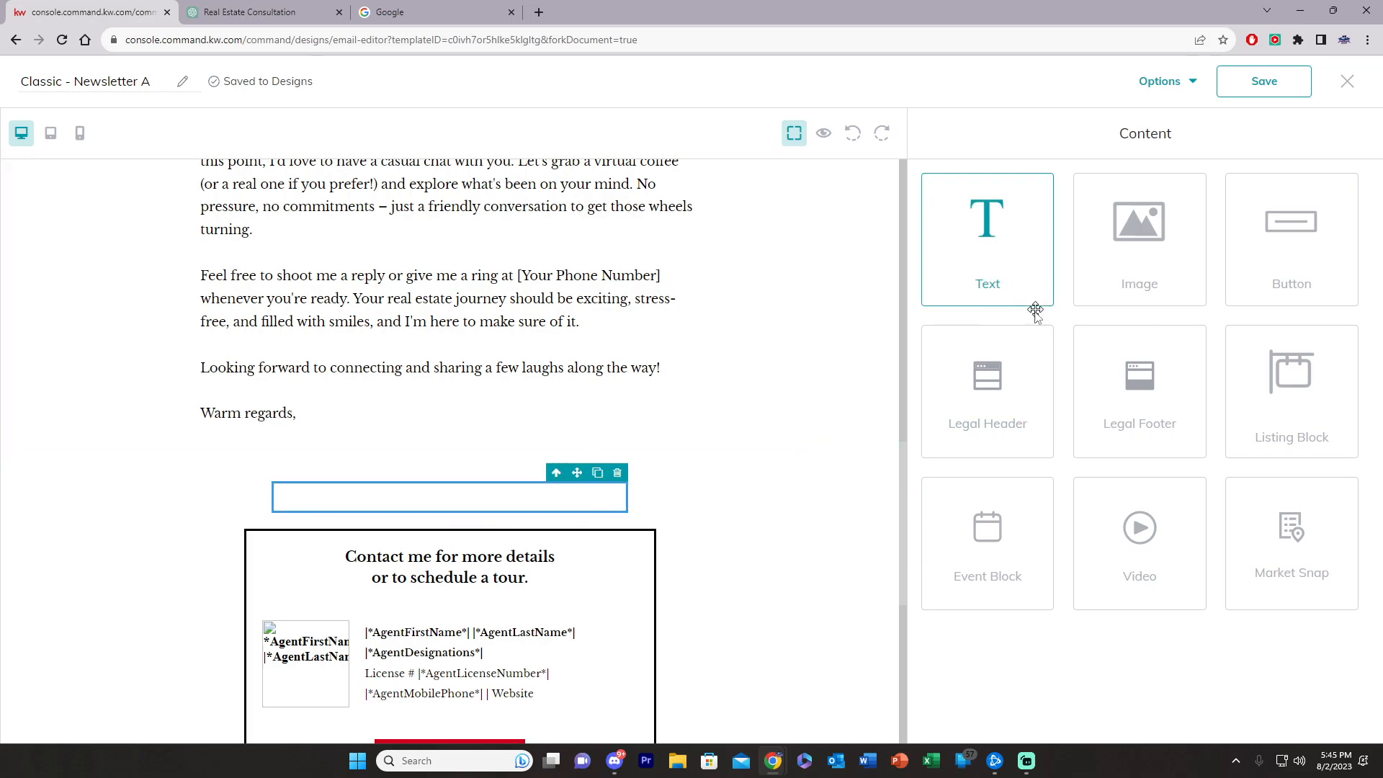
scroll(683, 494, "up", 12)
left_click_drag(1004, 243, 532, 362)
left_click(465, 418)
left_click_drag(1072, 285, 733, 250)
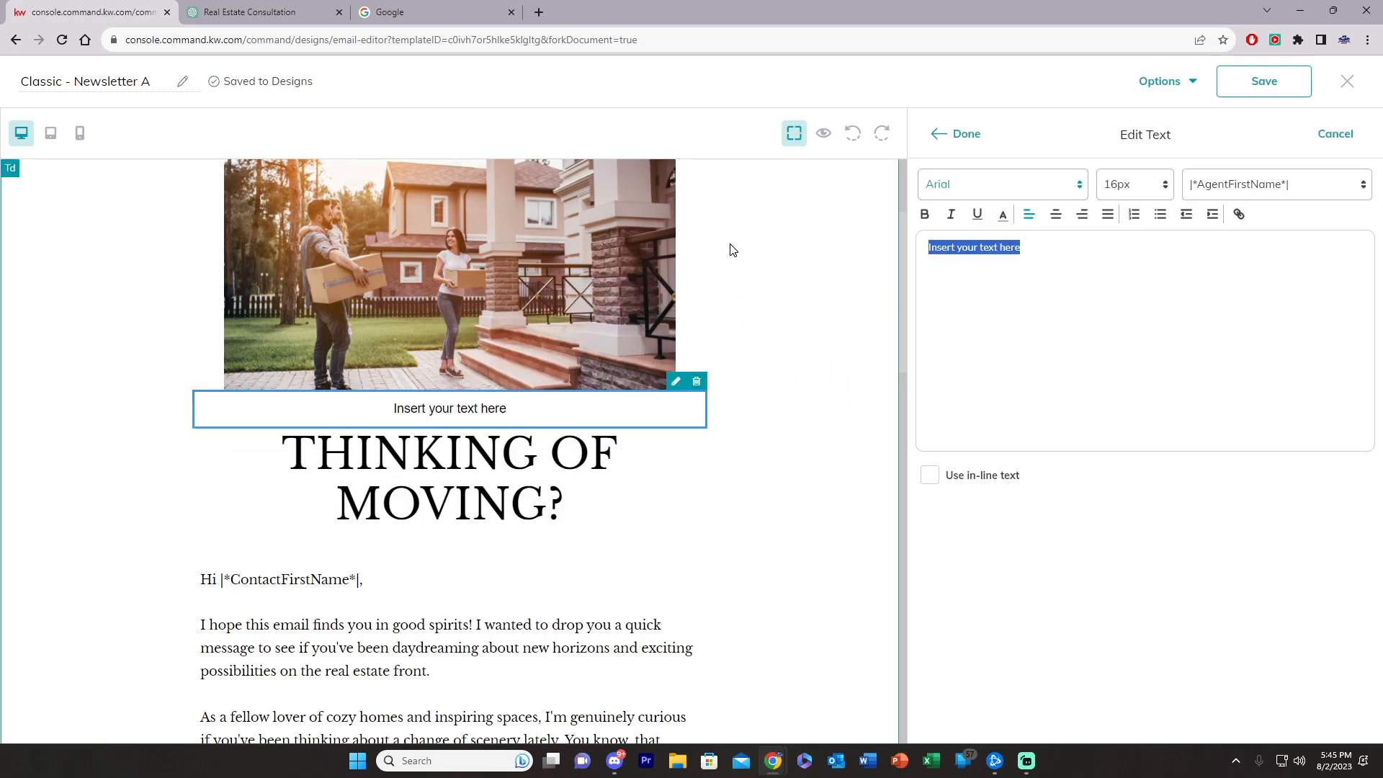
key("BackSpace")
left_click(956, 134)
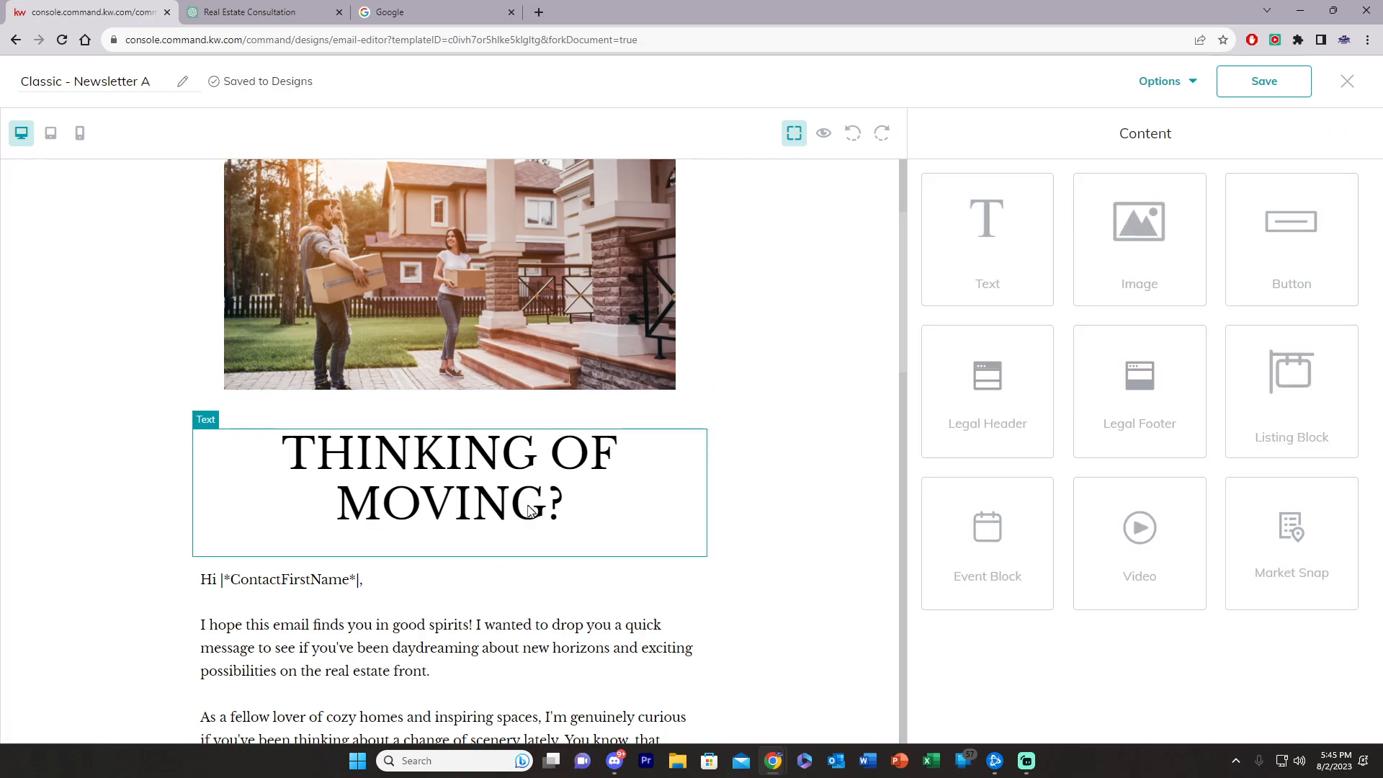
scroll(389, 540, "down", 10)
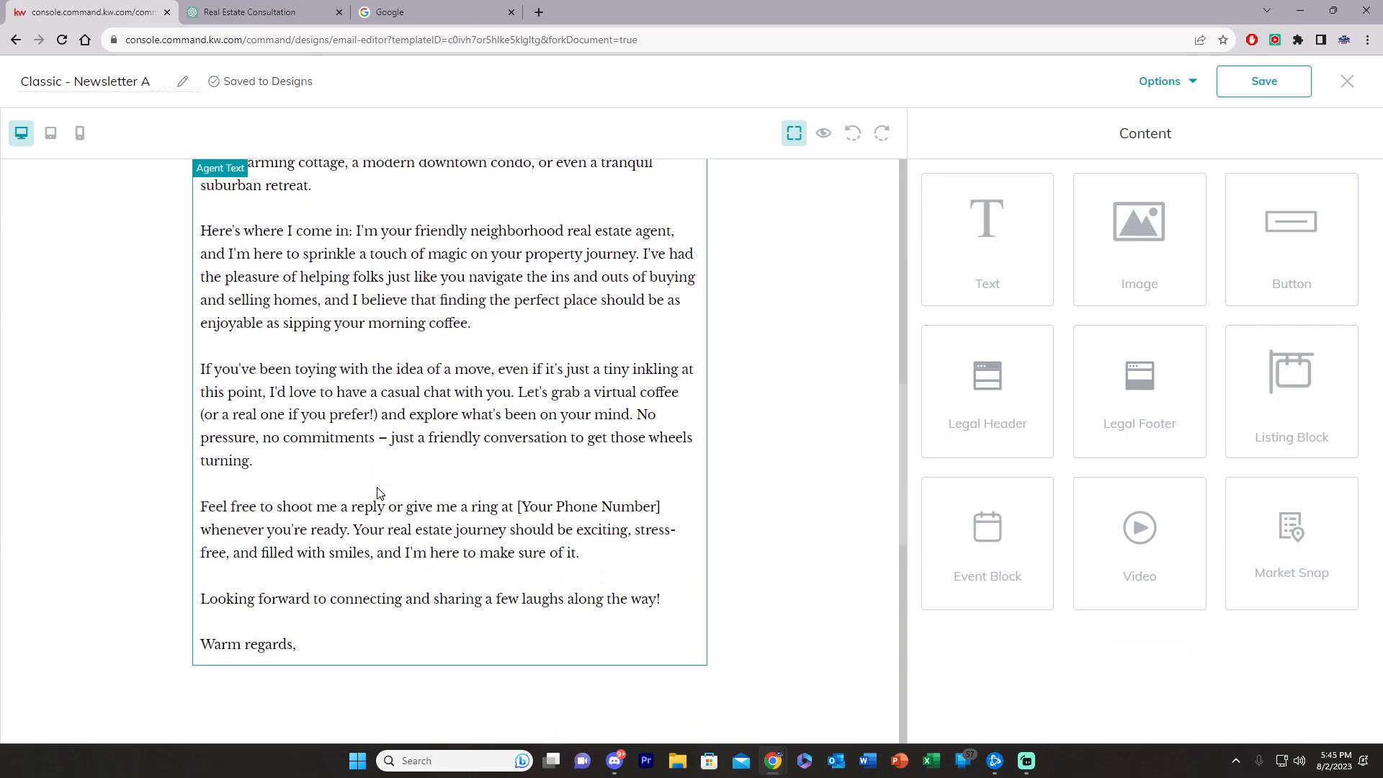
scroll(378, 492, "down", 3)
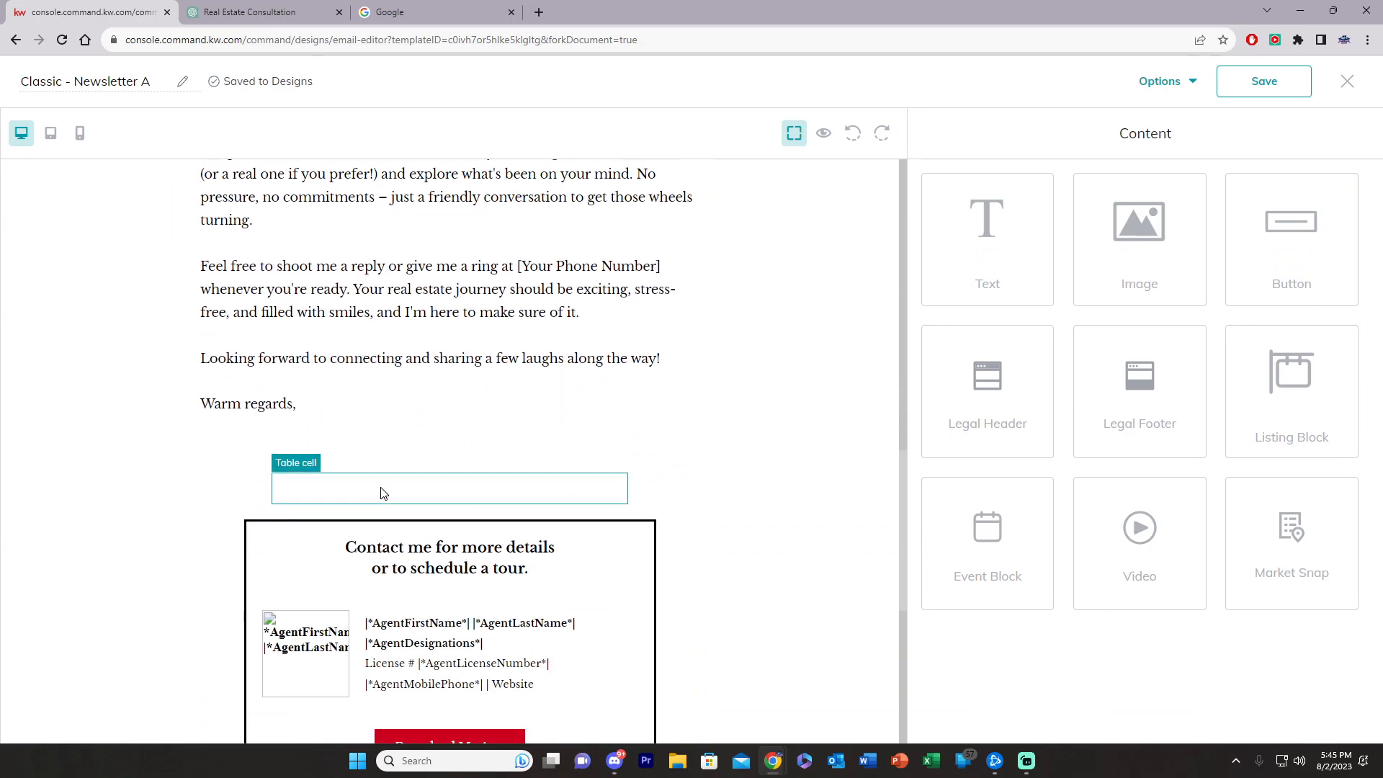
Step: Preview the whole newsletter from hero photo to footer, then return to the editor
left_click(824, 134)
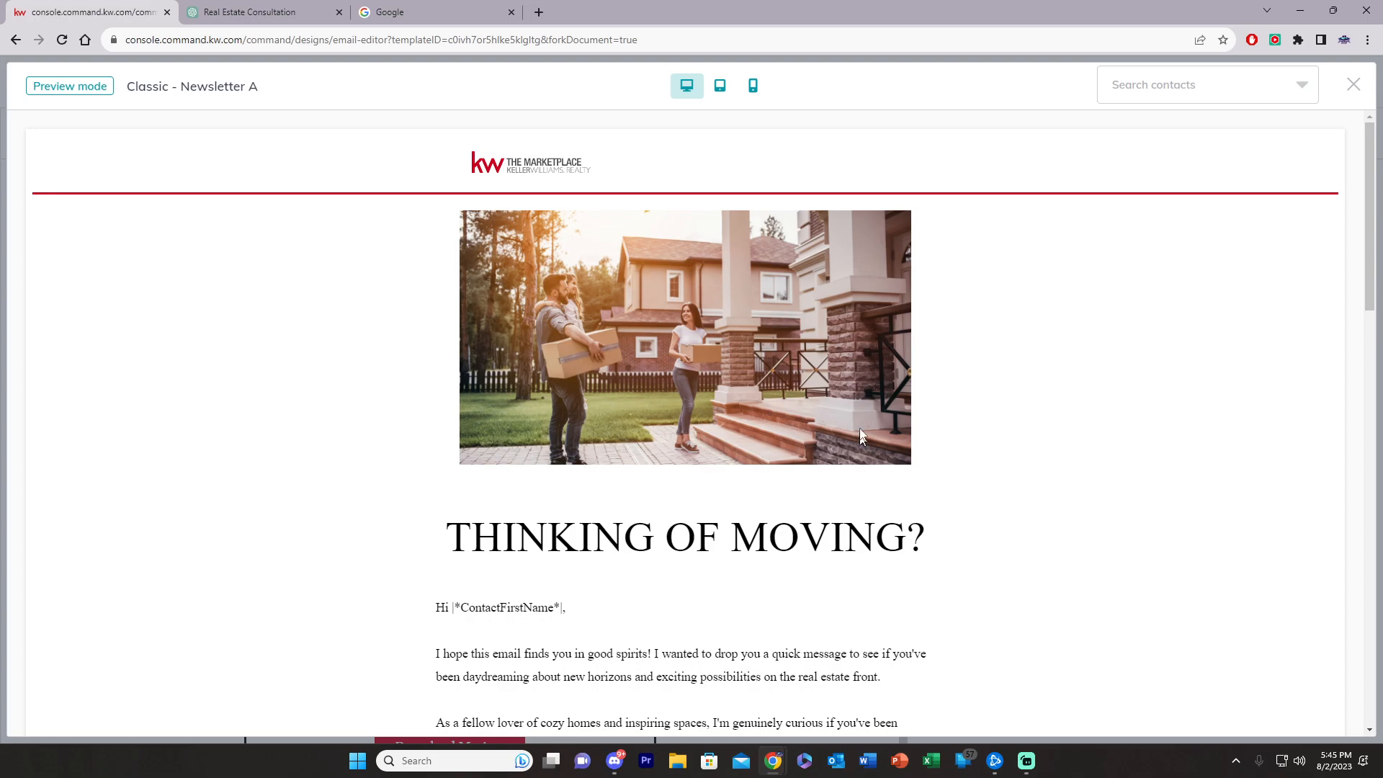
scroll(862, 469, "down", 13)
scroll(882, 370, "up", 13)
scroll(862, 438, "down", 13)
scroll(870, 435, "down", 7)
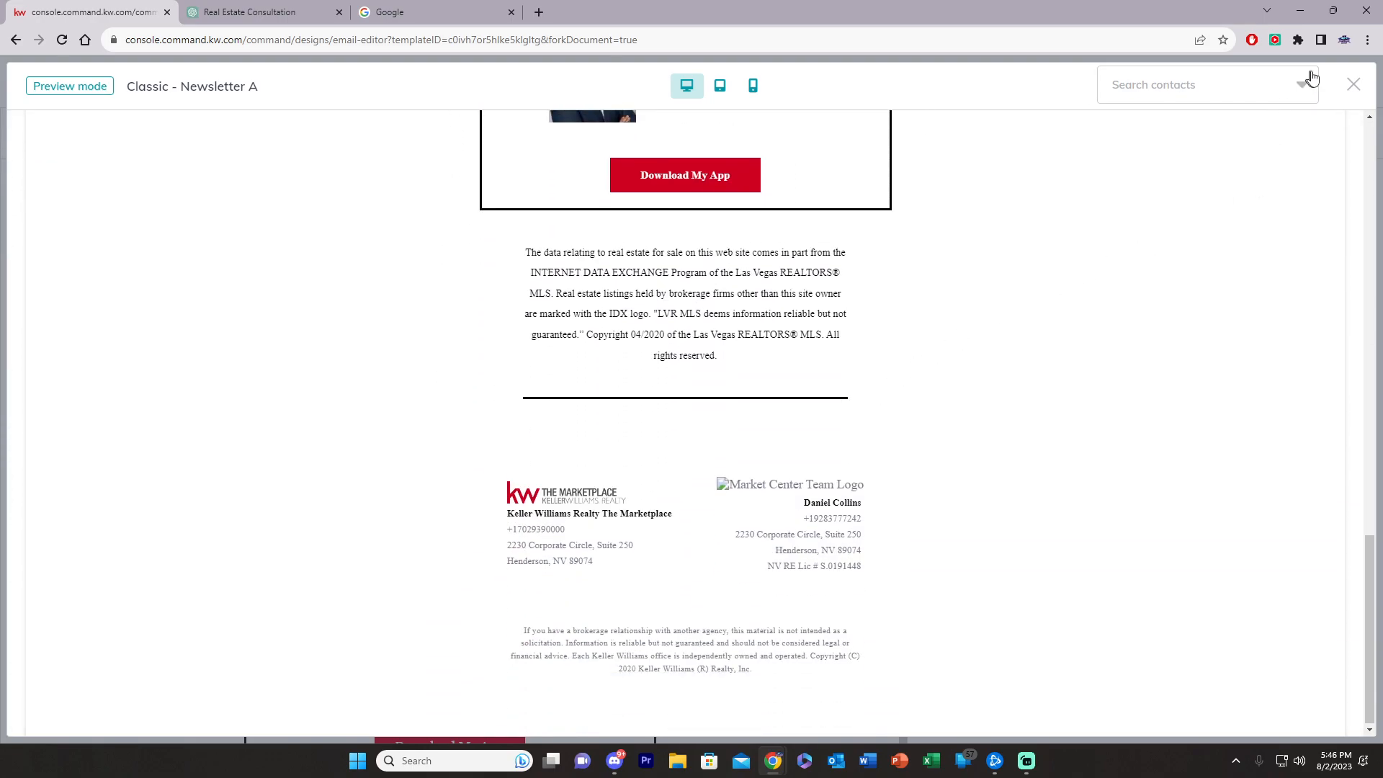
left_click(1354, 84)
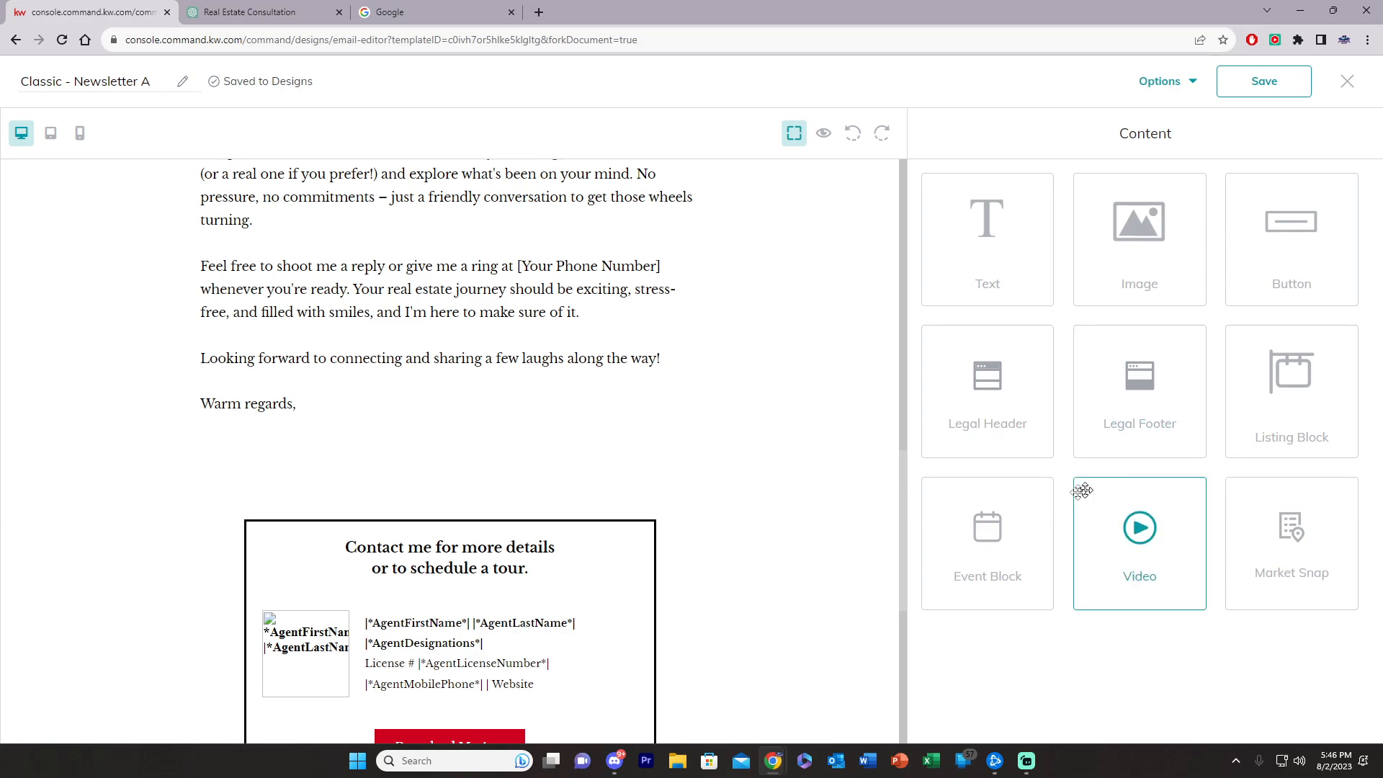
Step: Add a Listing Block under "Warm regards," and browse listings searched by address
left_click_drag(1317, 418, 444, 576)
scroll(616, 580, "down", 3)
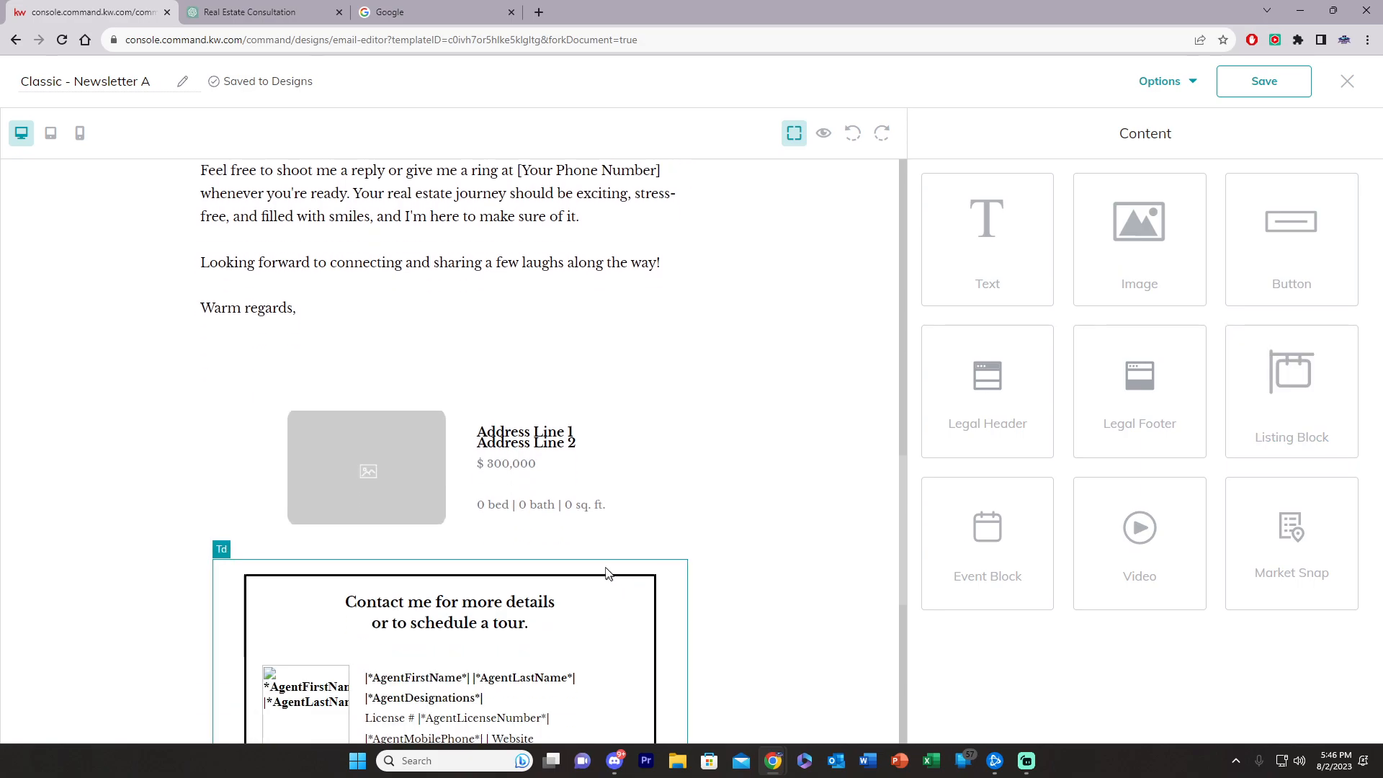
left_click(500, 453)
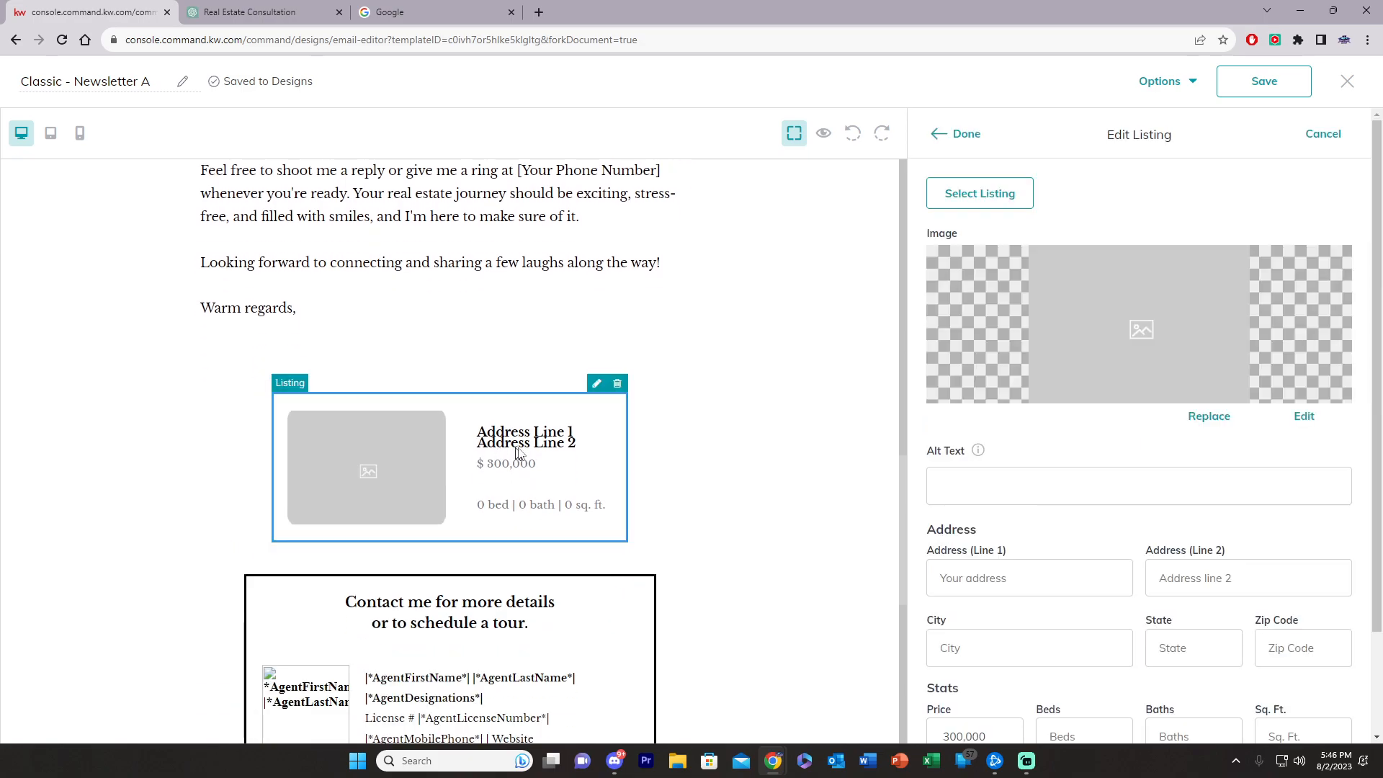
left_click(986, 201)
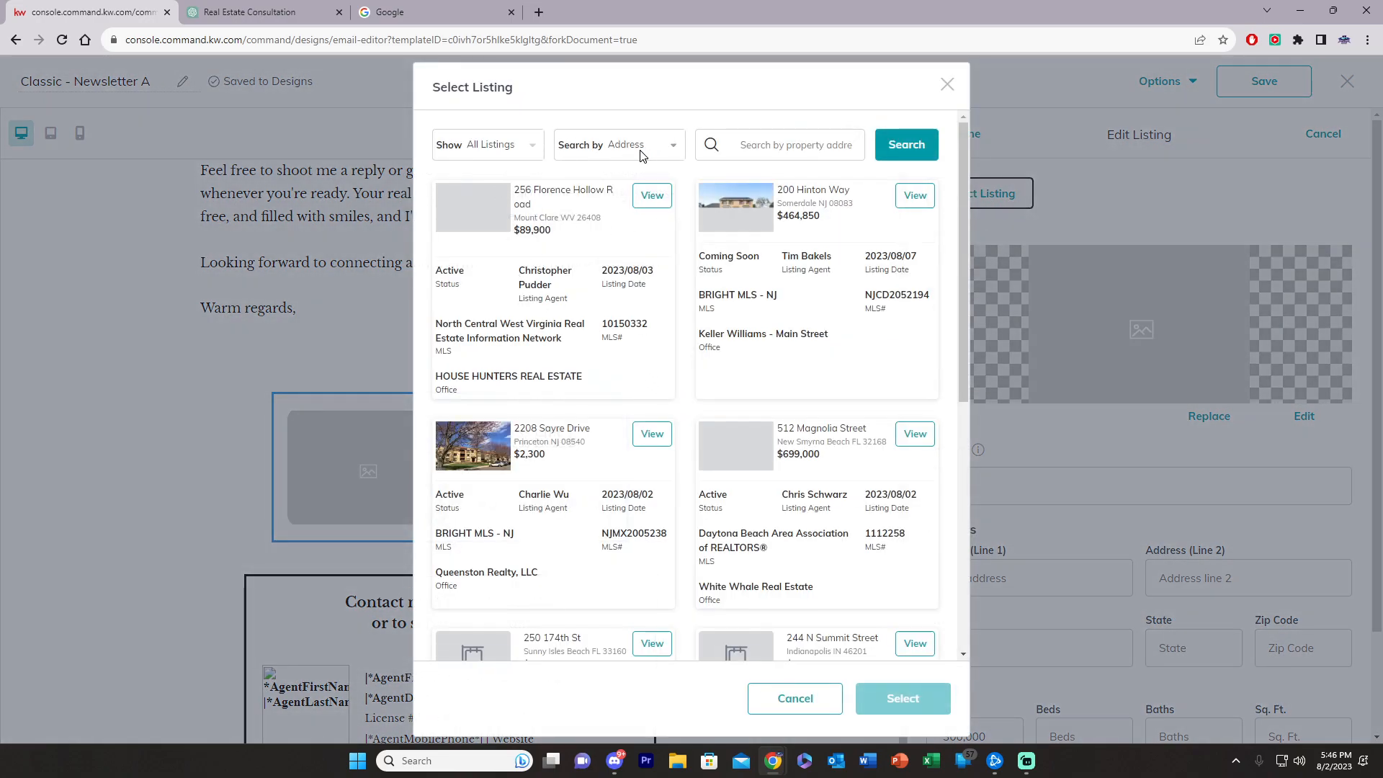
left_click(641, 145)
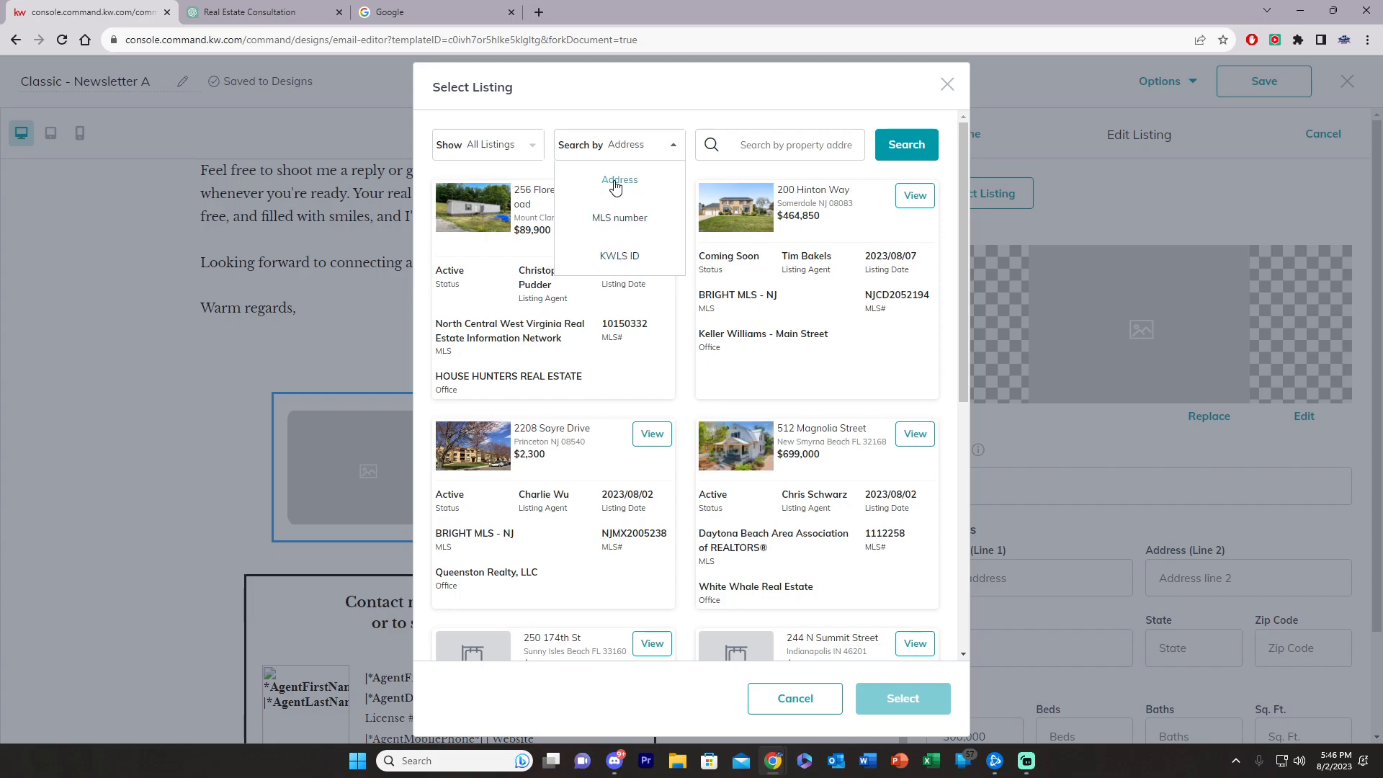
left_click(601, 111)
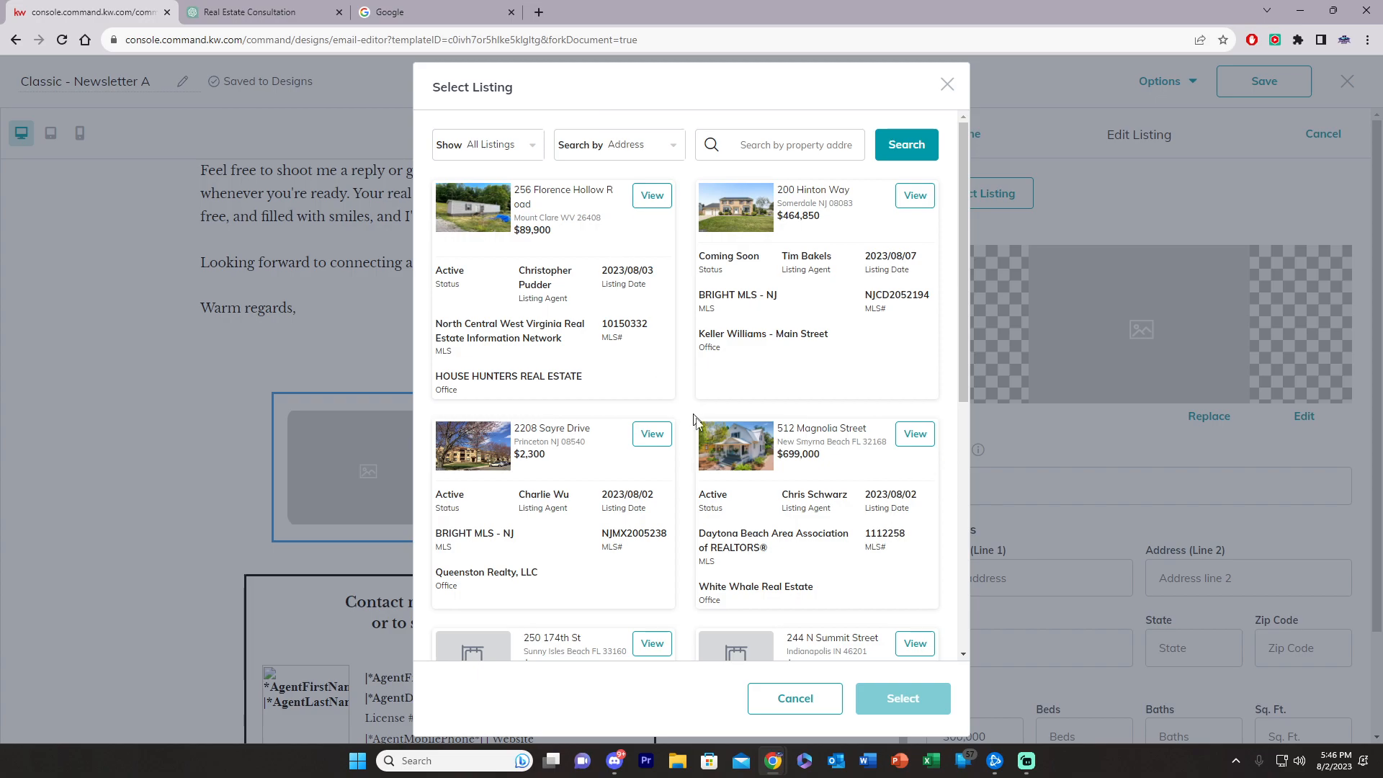
scroll(670, 454, "down", 7)
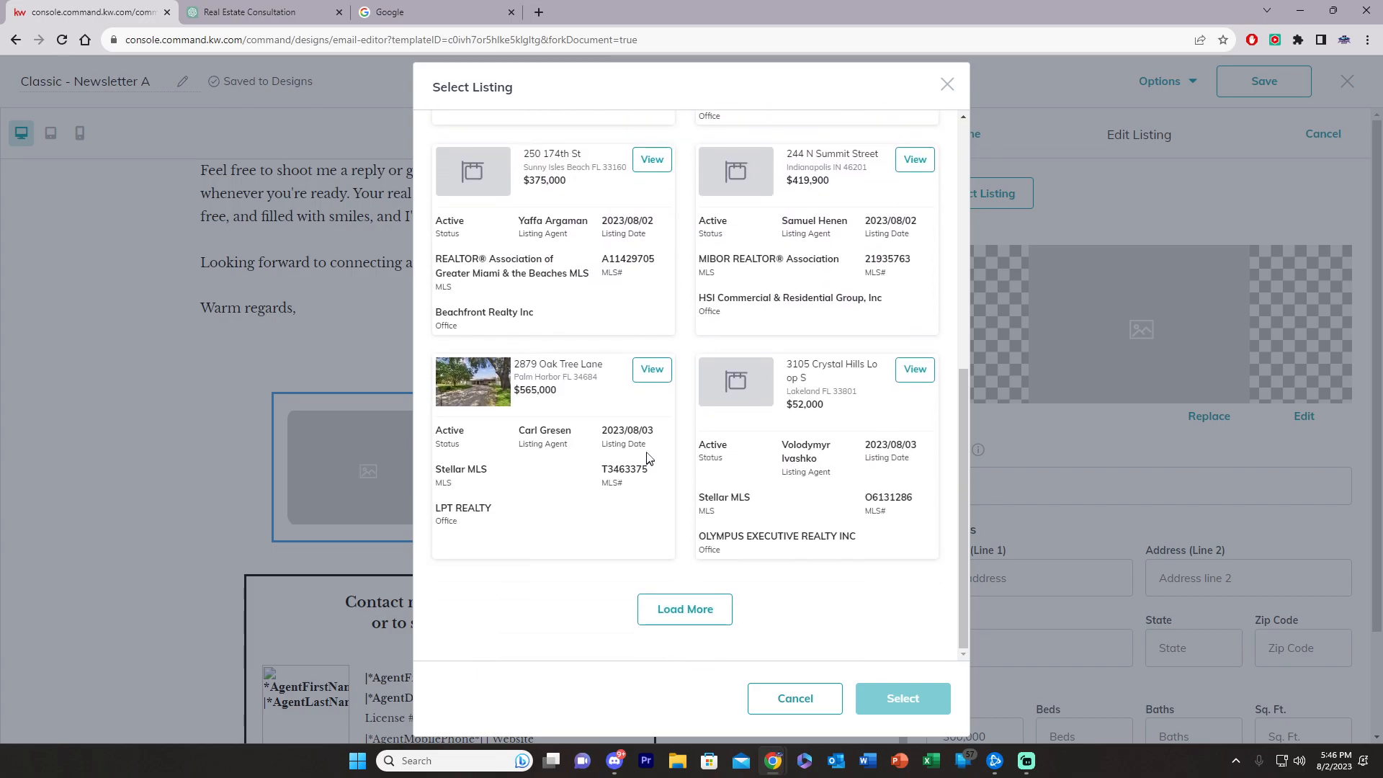
left_click(651, 367)
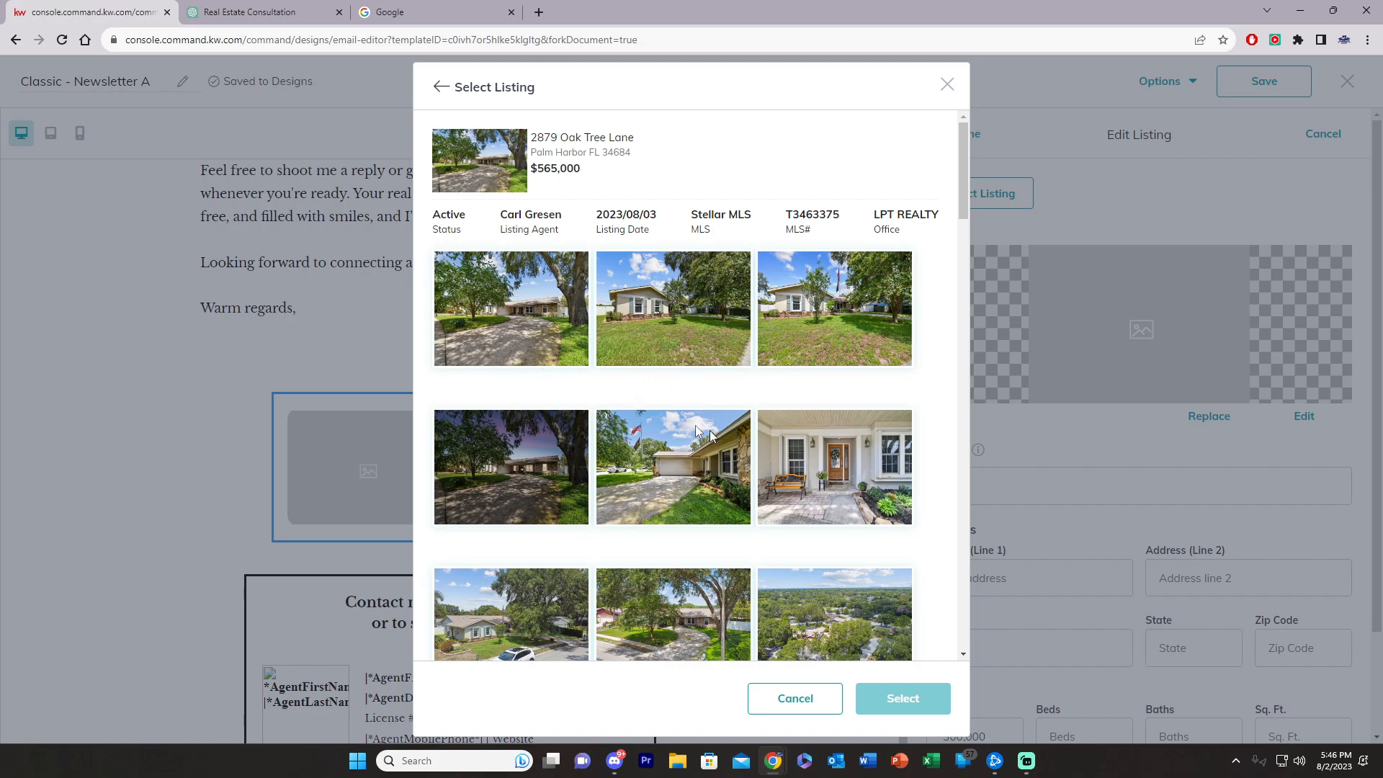
scroll(504, 302, "down", 3)
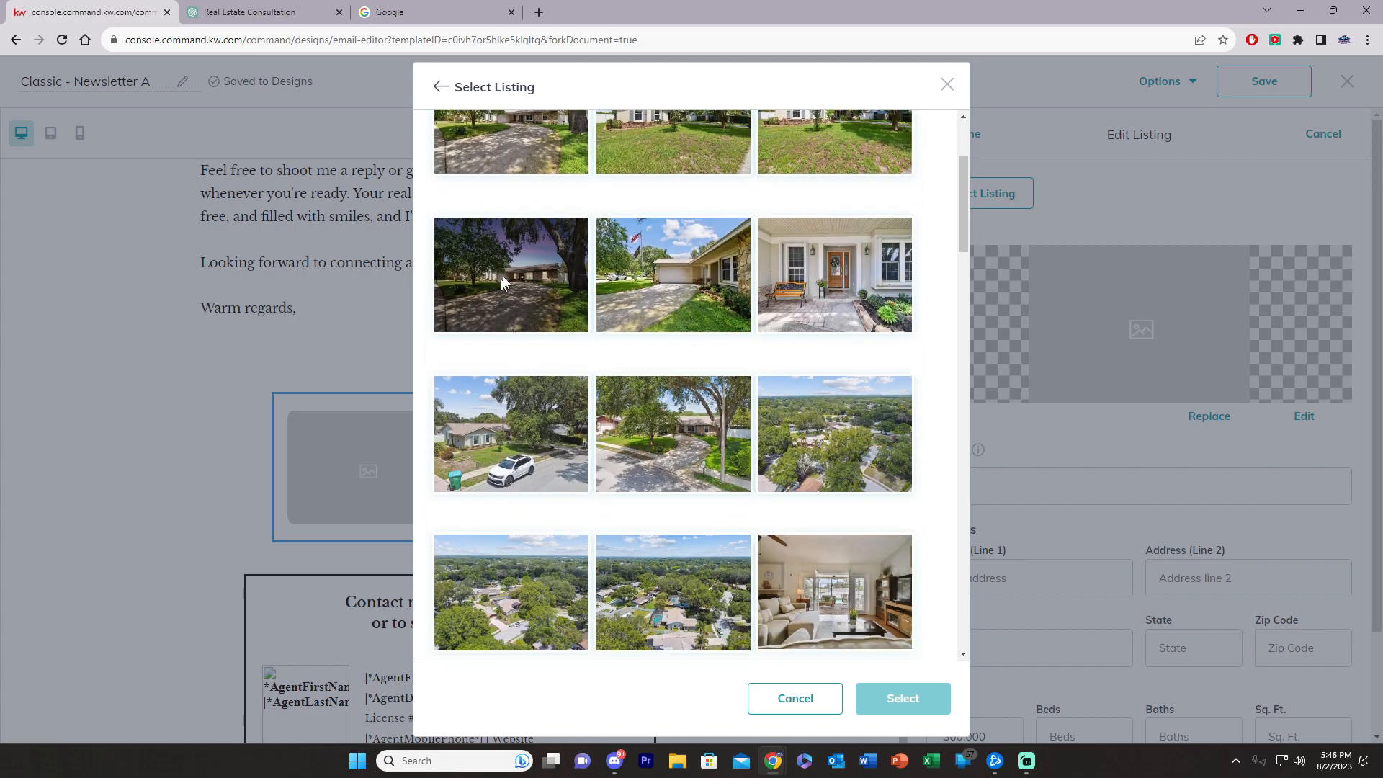
scroll(616, 343, "up", 3)
scroll(637, 447, "down", 10)
scroll(649, 461, "down", 5)
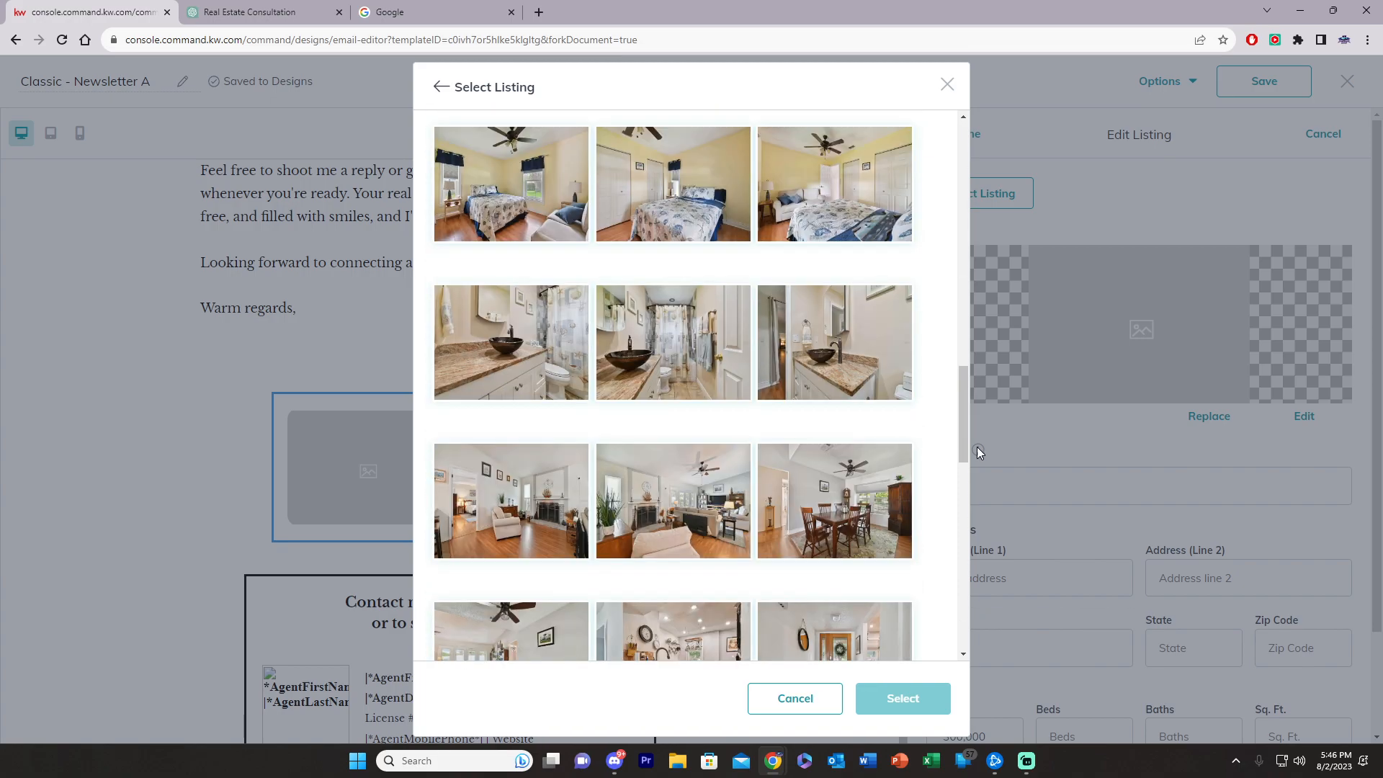
left_click_drag(962, 434, 927, 217)
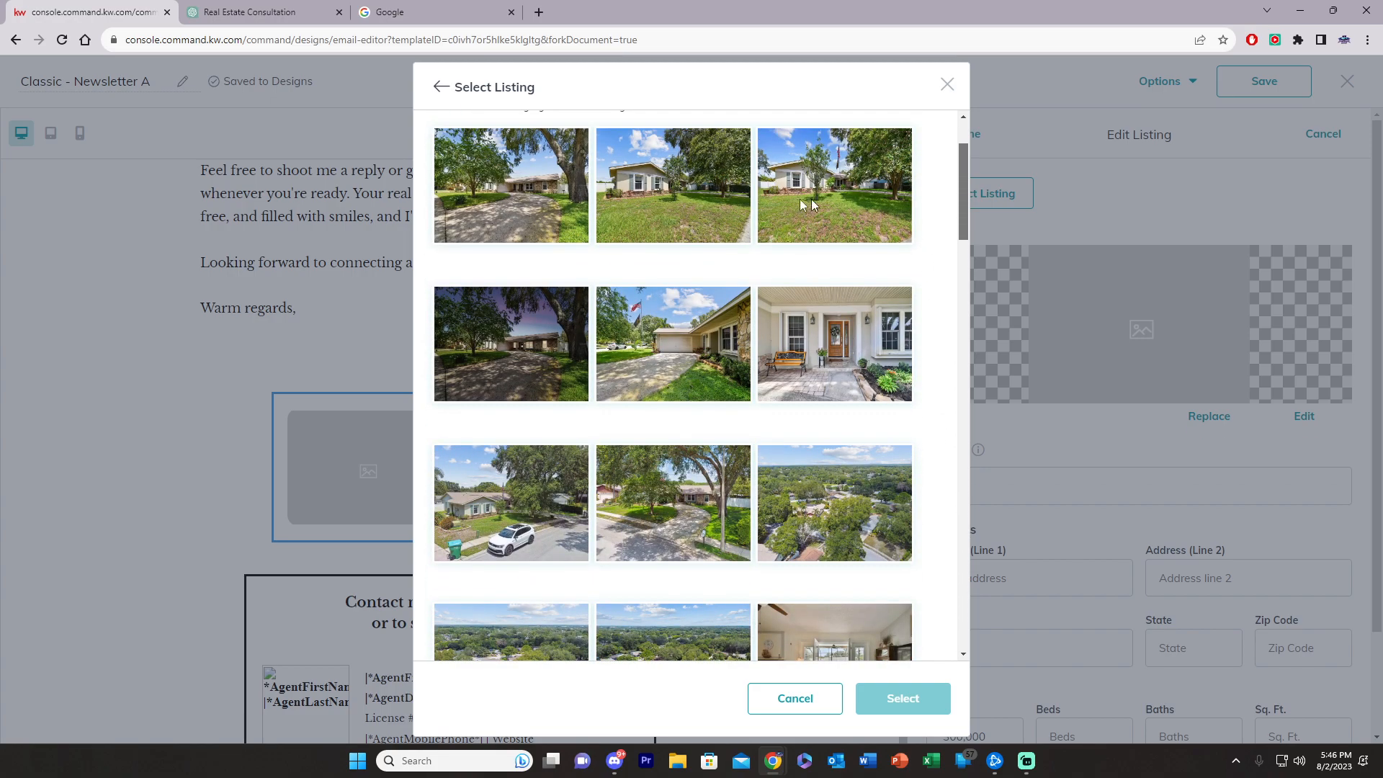
left_click(508, 325)
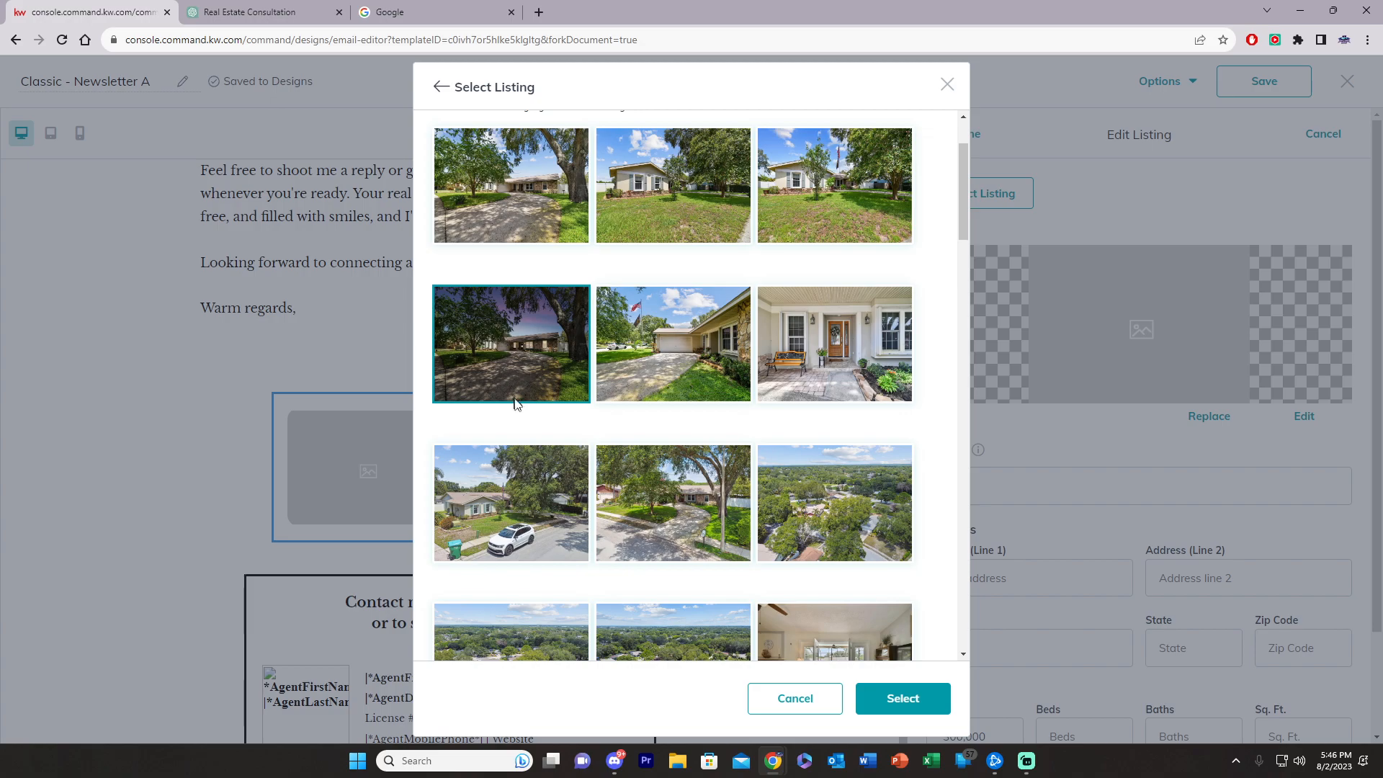
left_click(902, 698)
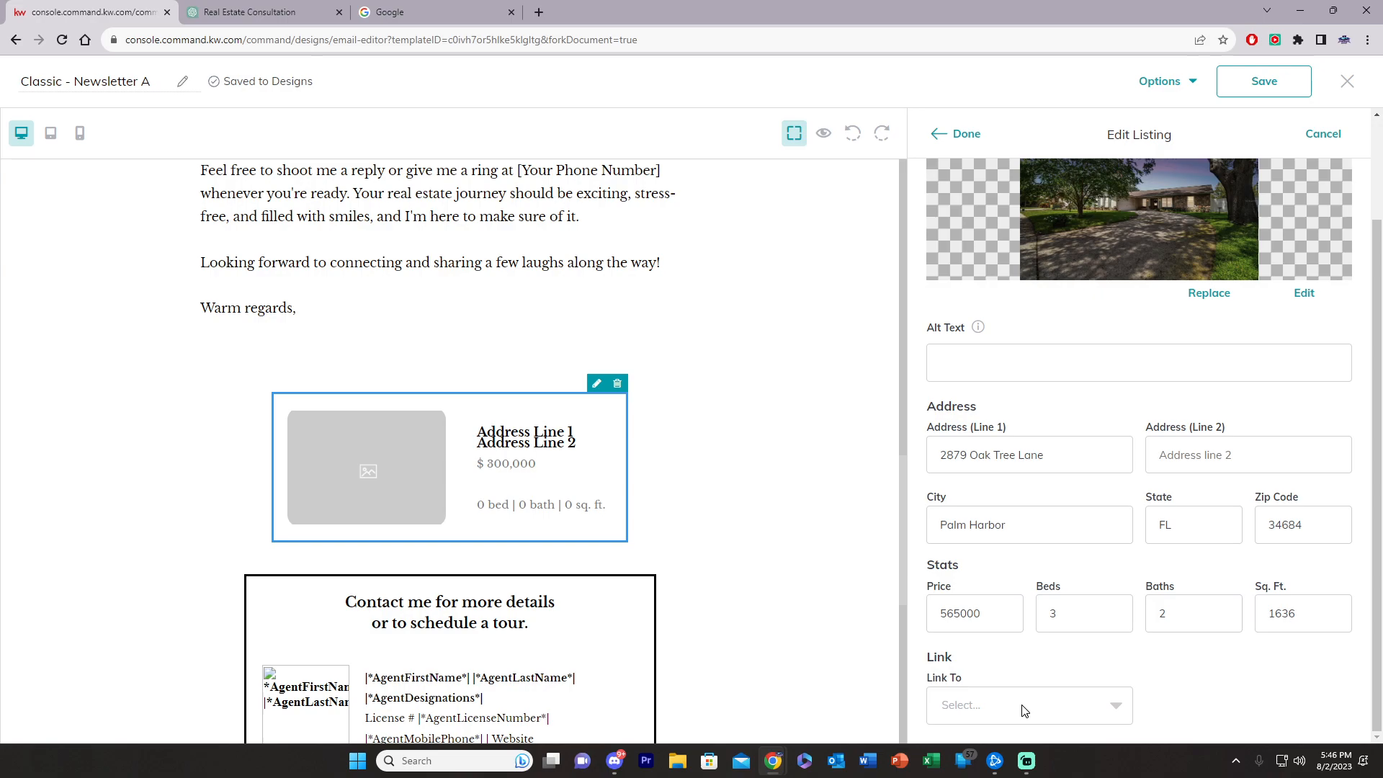
scroll(1019, 562, "up", 2)
left_click_drag(1066, 579, 836, 587)
key("ctrl+c")
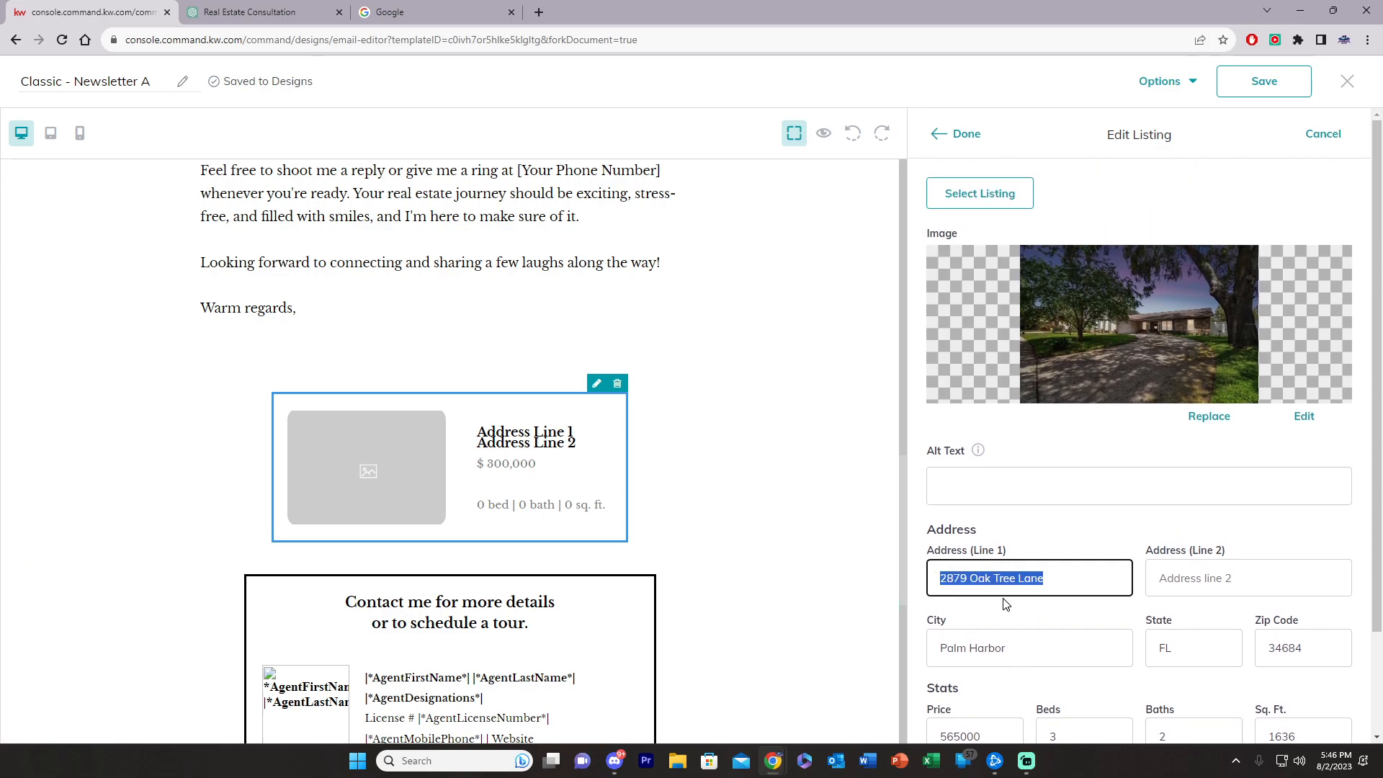
Step: Load the agent's kw.com website in the browser tab
left_click(388, 19)
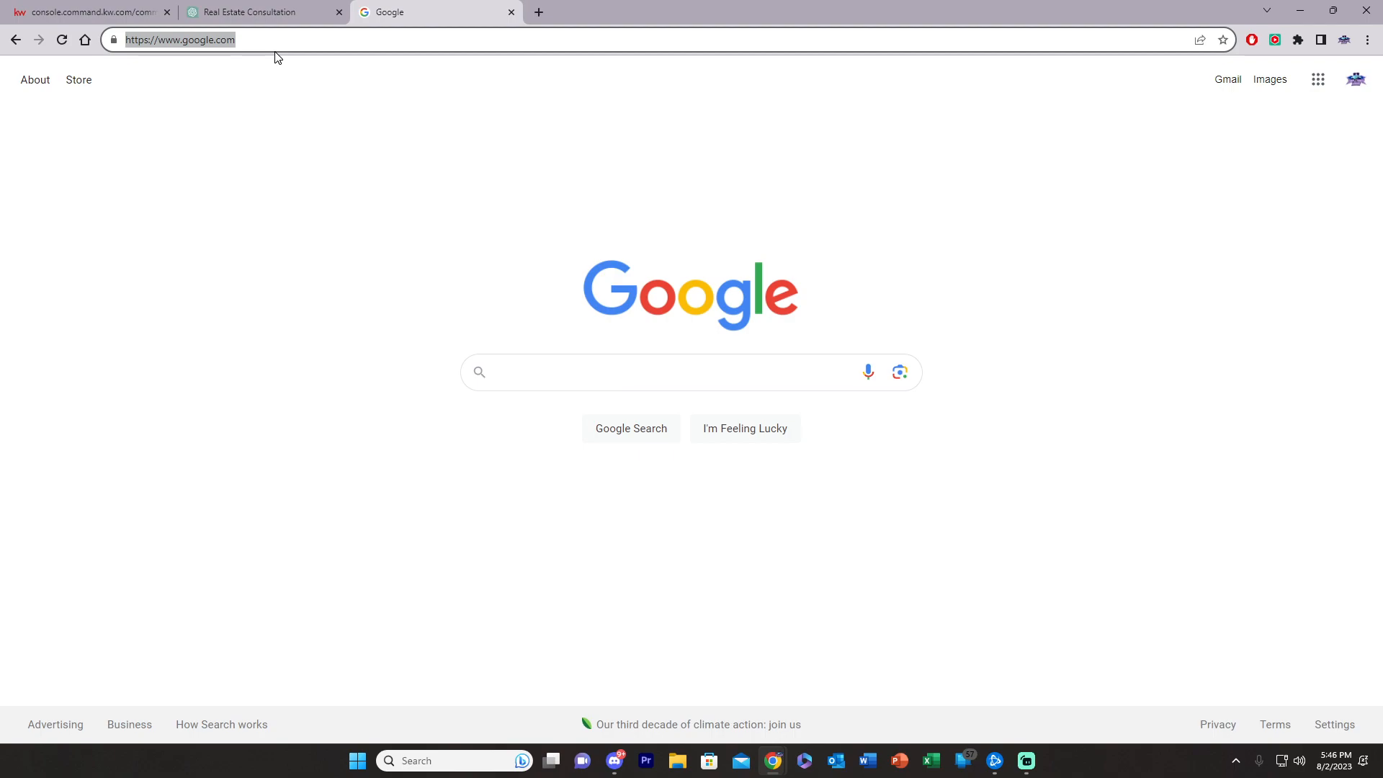
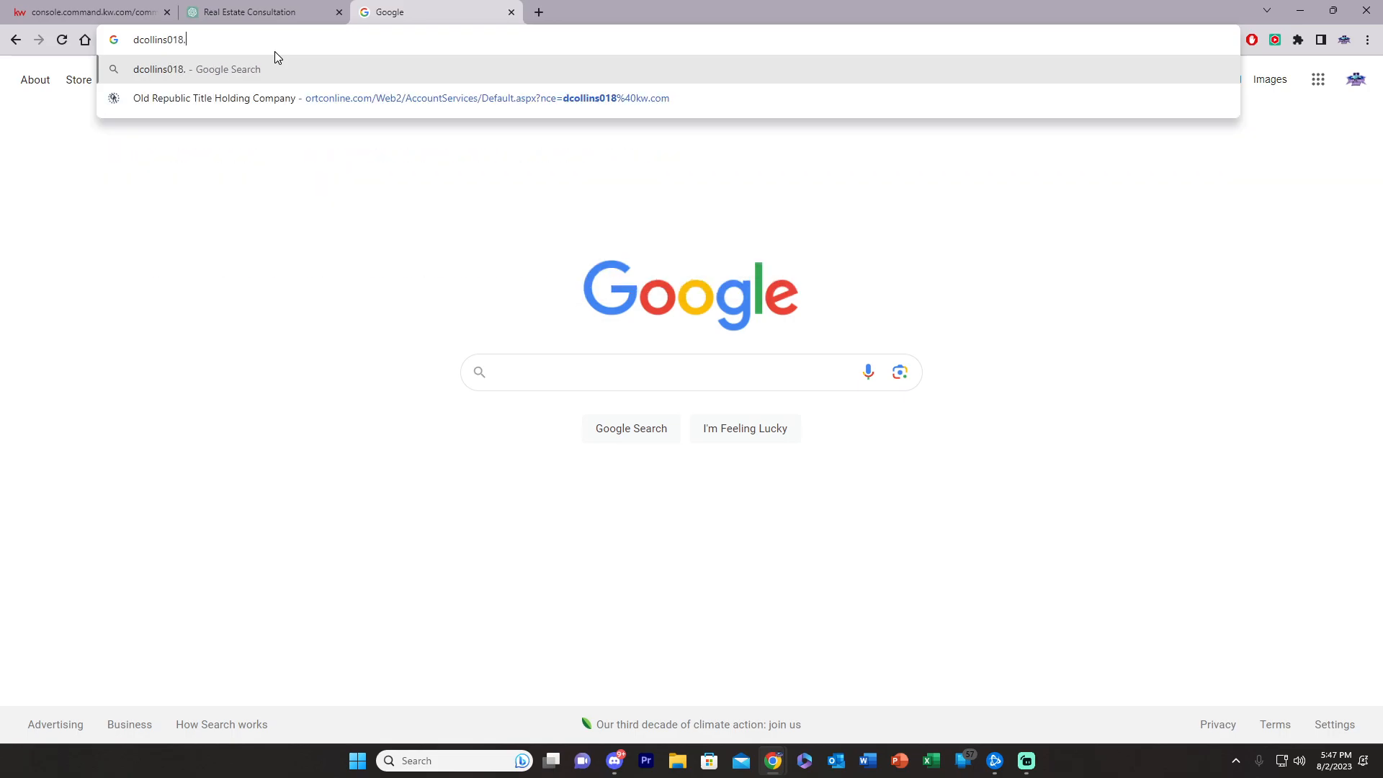
key("Return")
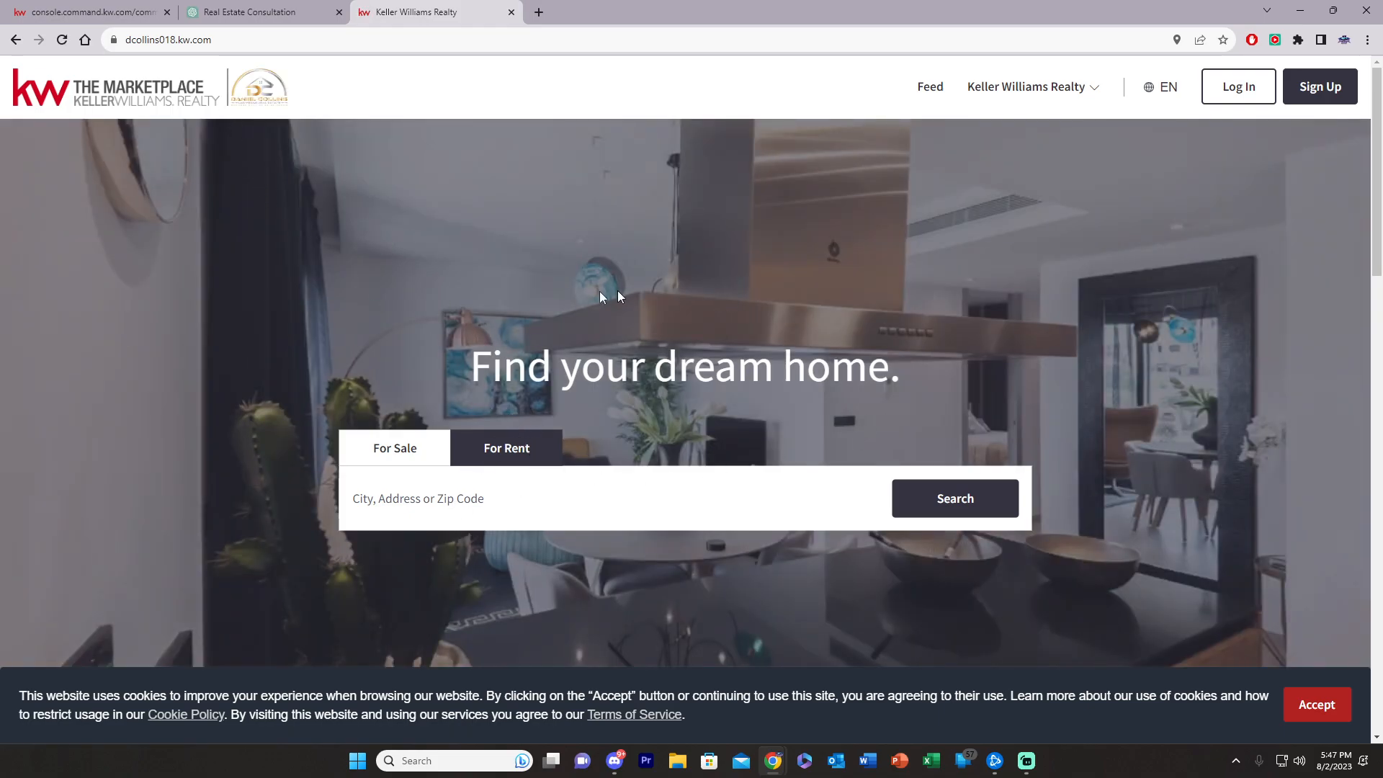
scroll(260, 167, "down", 15)
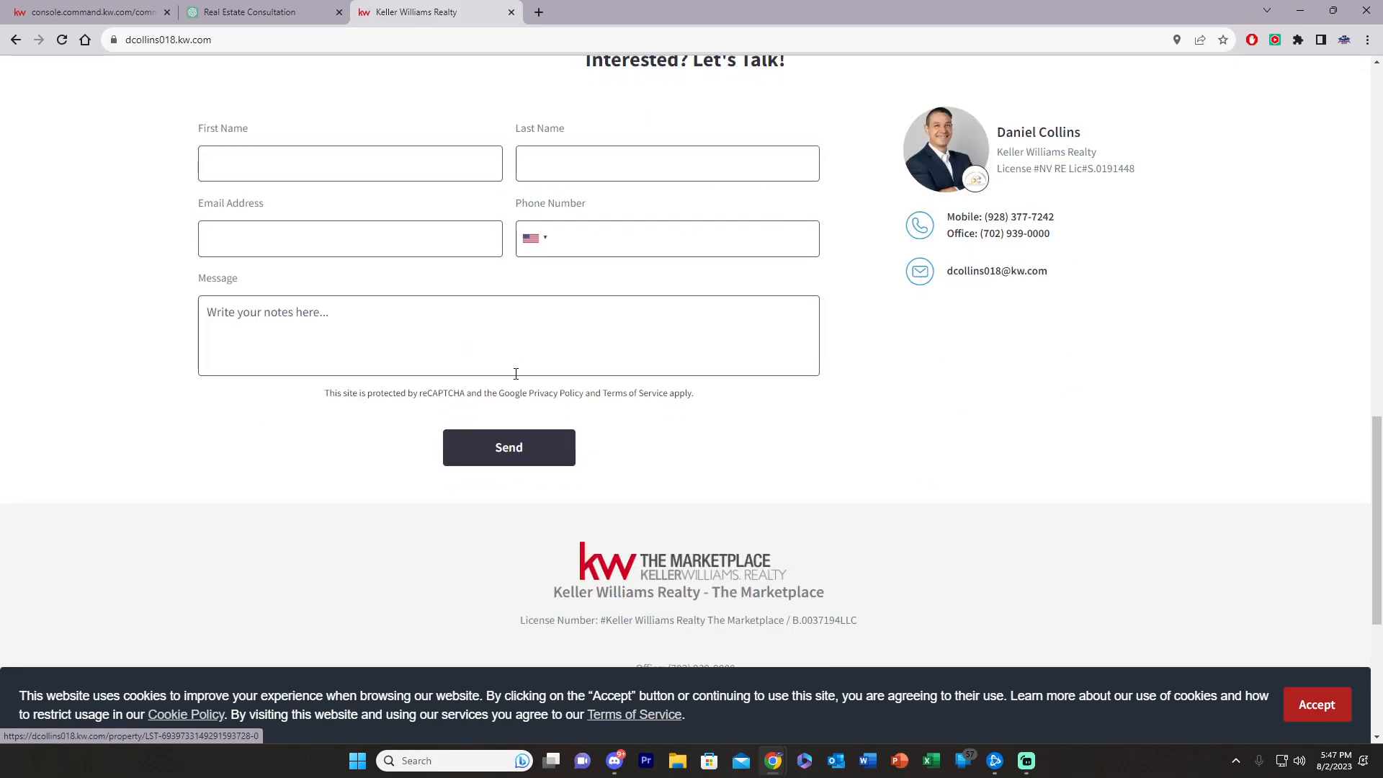
scroll(436, 317, "up", 5)
scroll(437, 317, "up", 10)
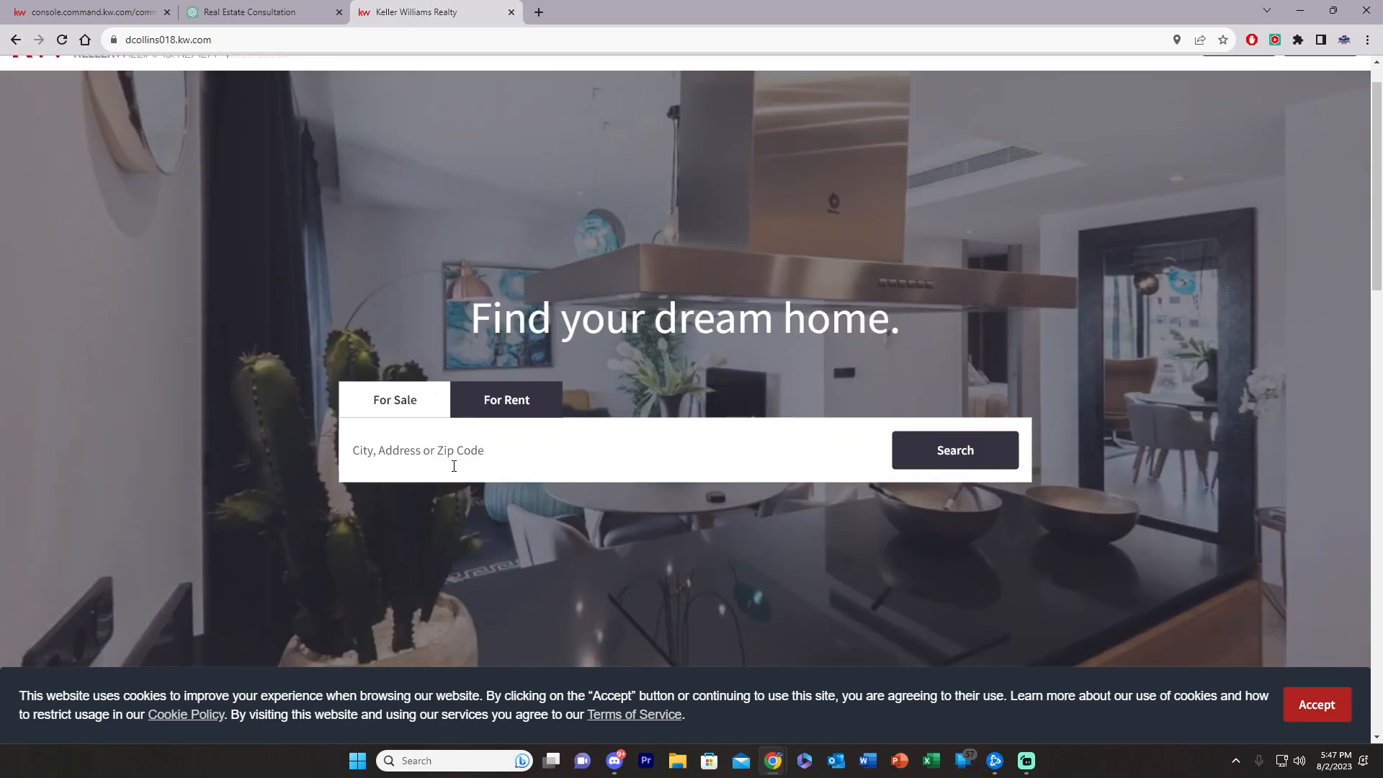
left_click(445, 459)
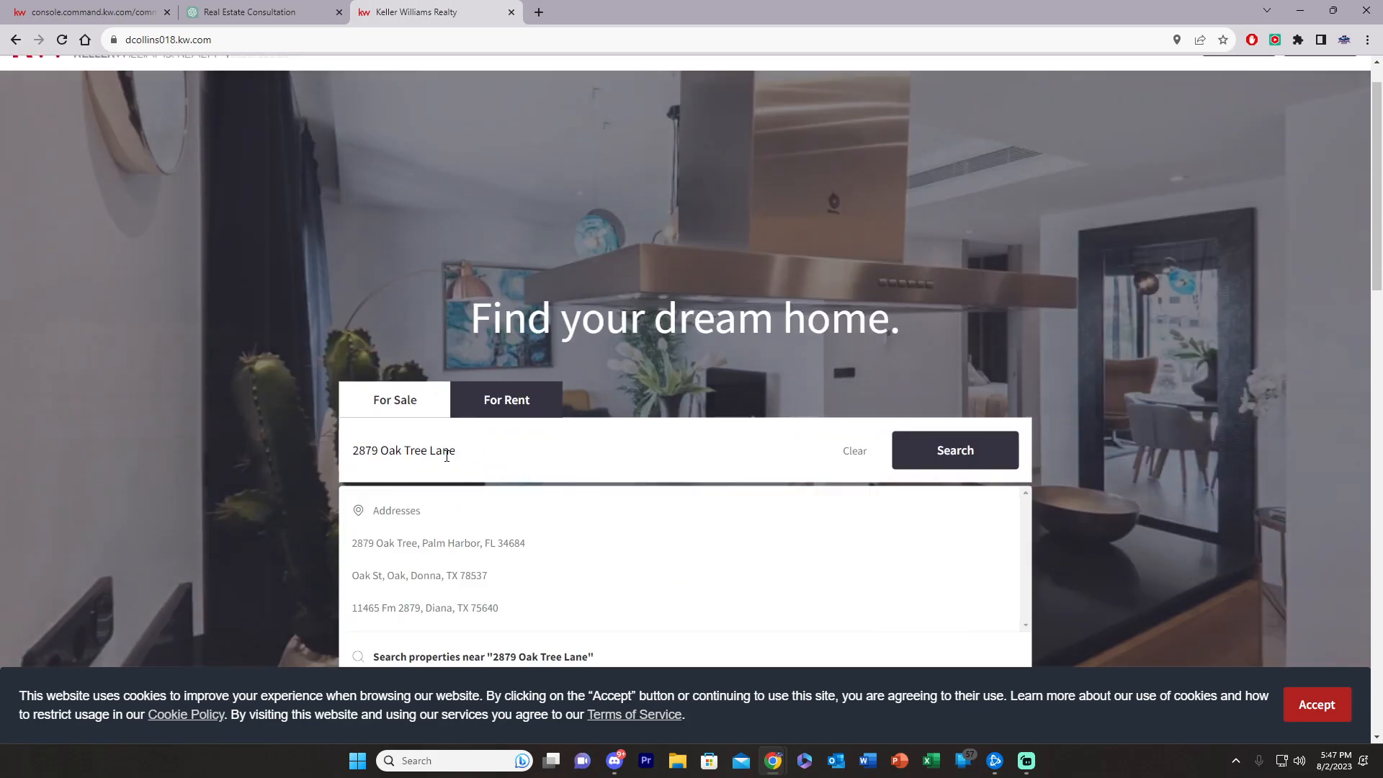
key("Return")
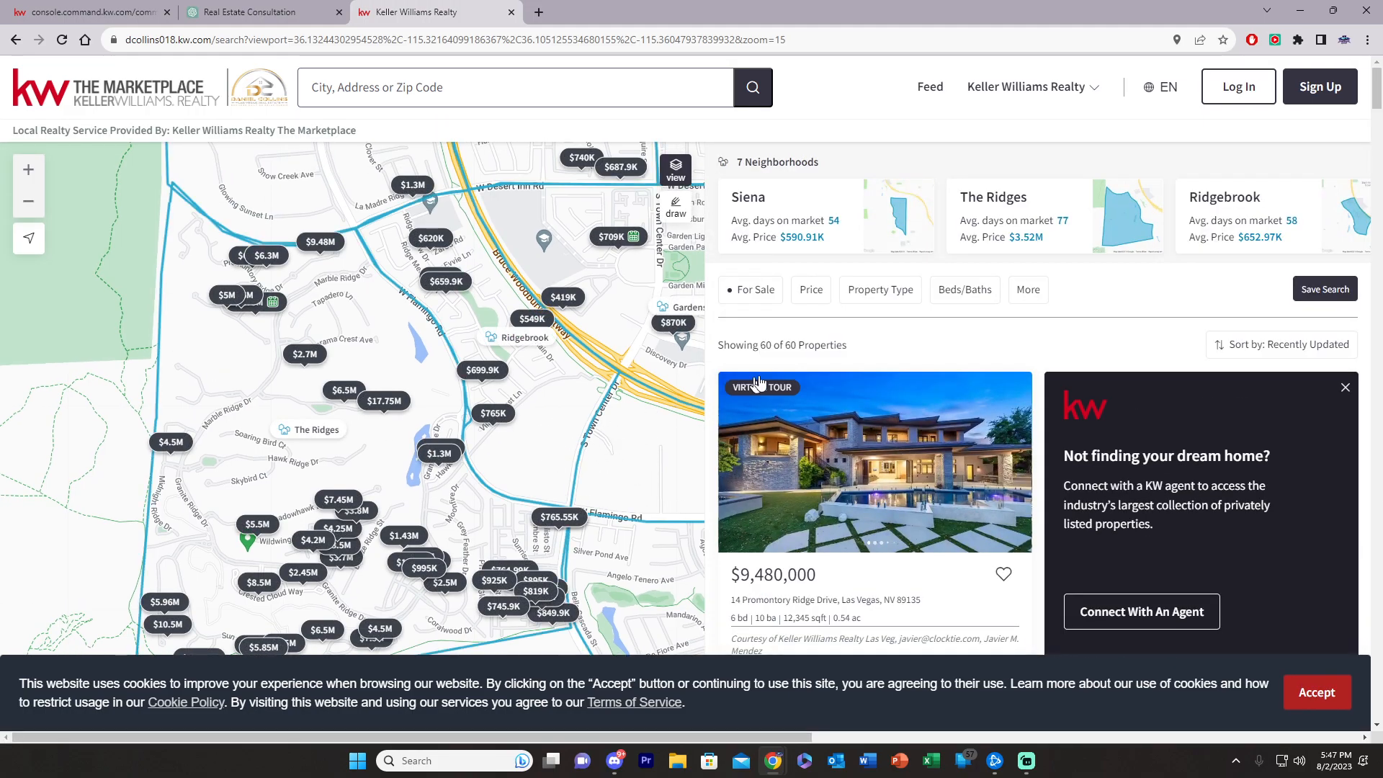
scroll(646, 442, "down", 1)
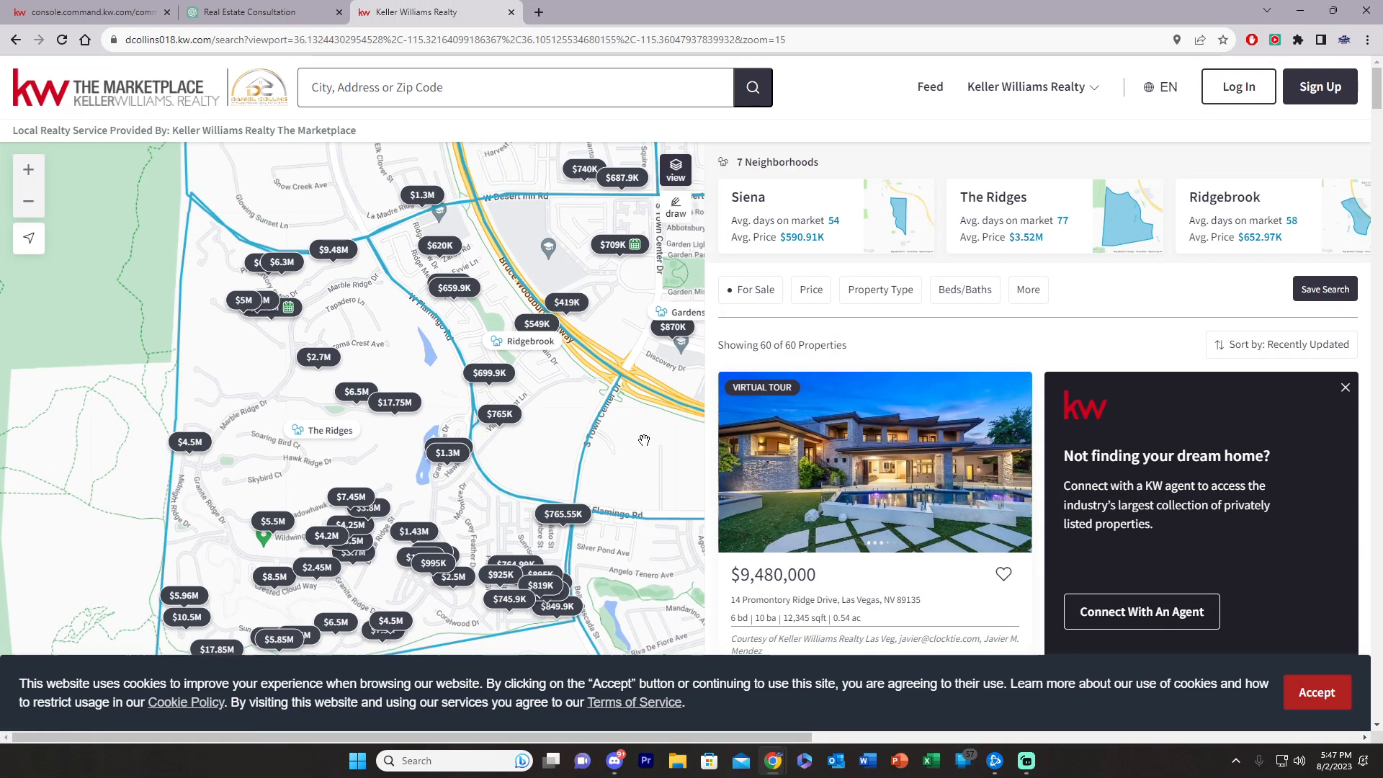
scroll(649, 444, "up", 2)
scroll(519, 314, "up", 1)
scroll(519, 315, "down", 2)
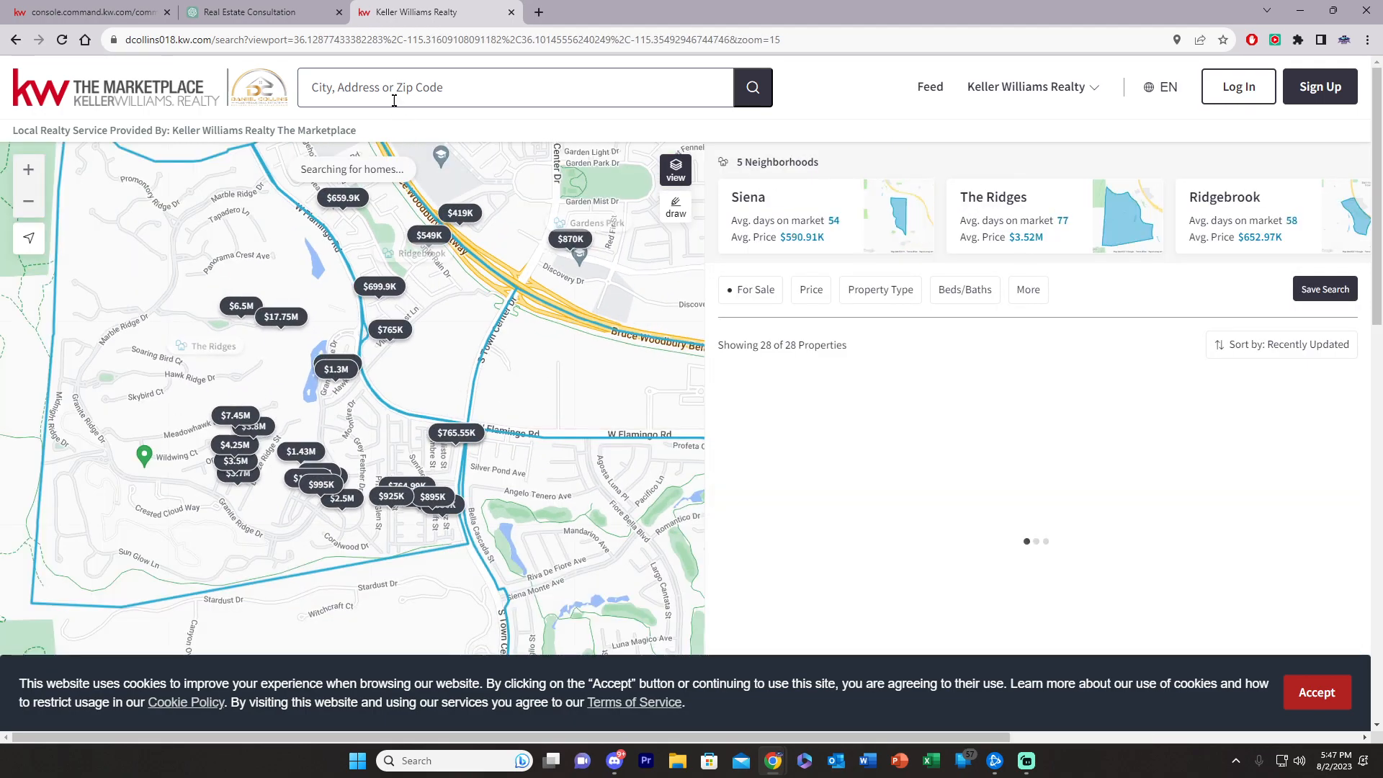
left_click(393, 100)
key("ctrl+v")
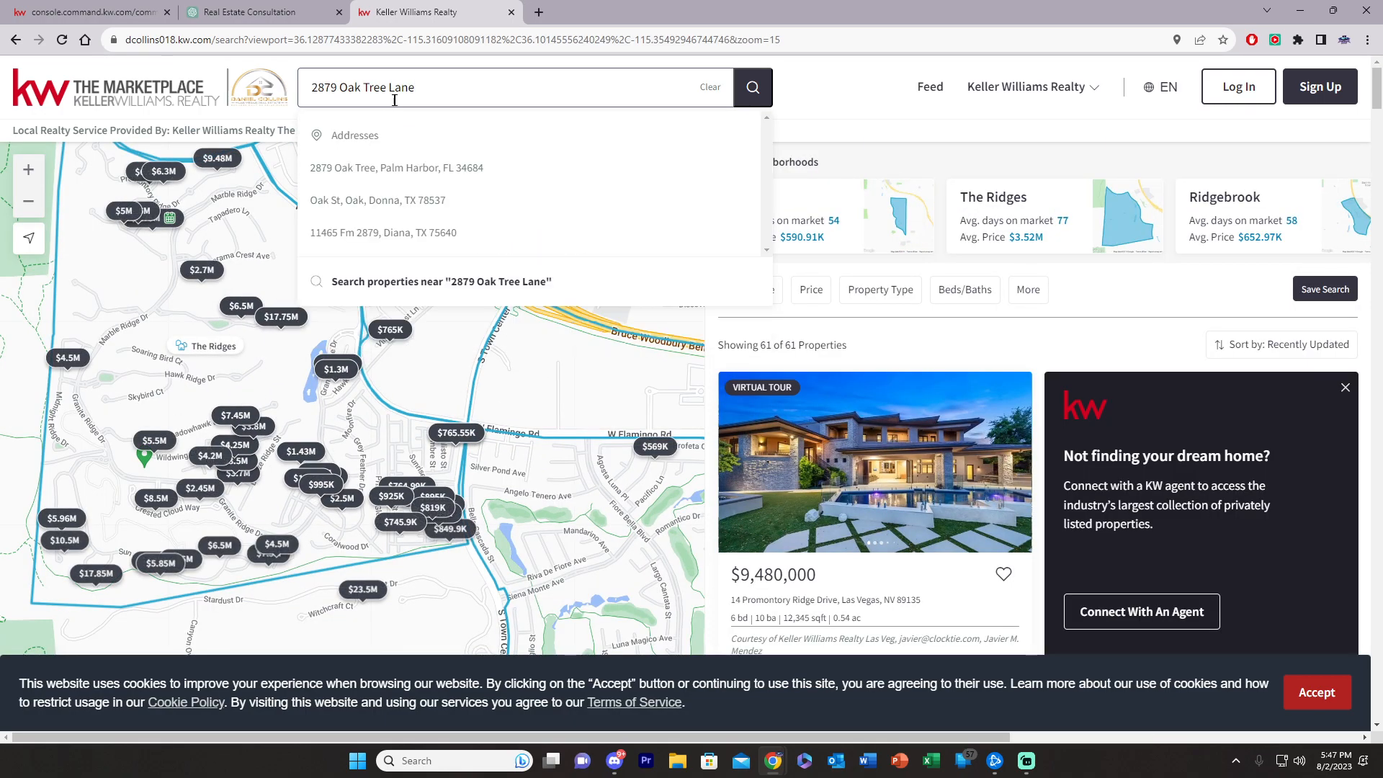
left_click(386, 173)
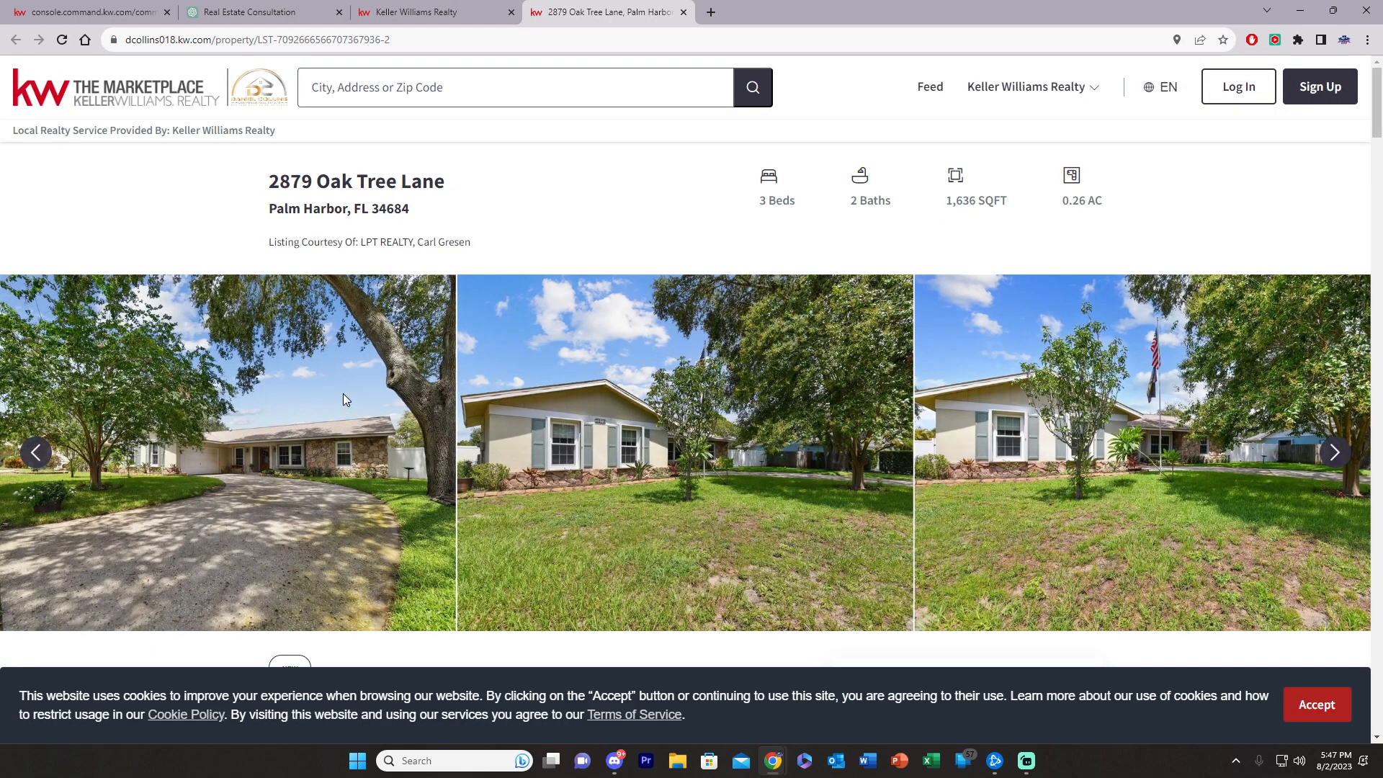
left_click(266, 42)
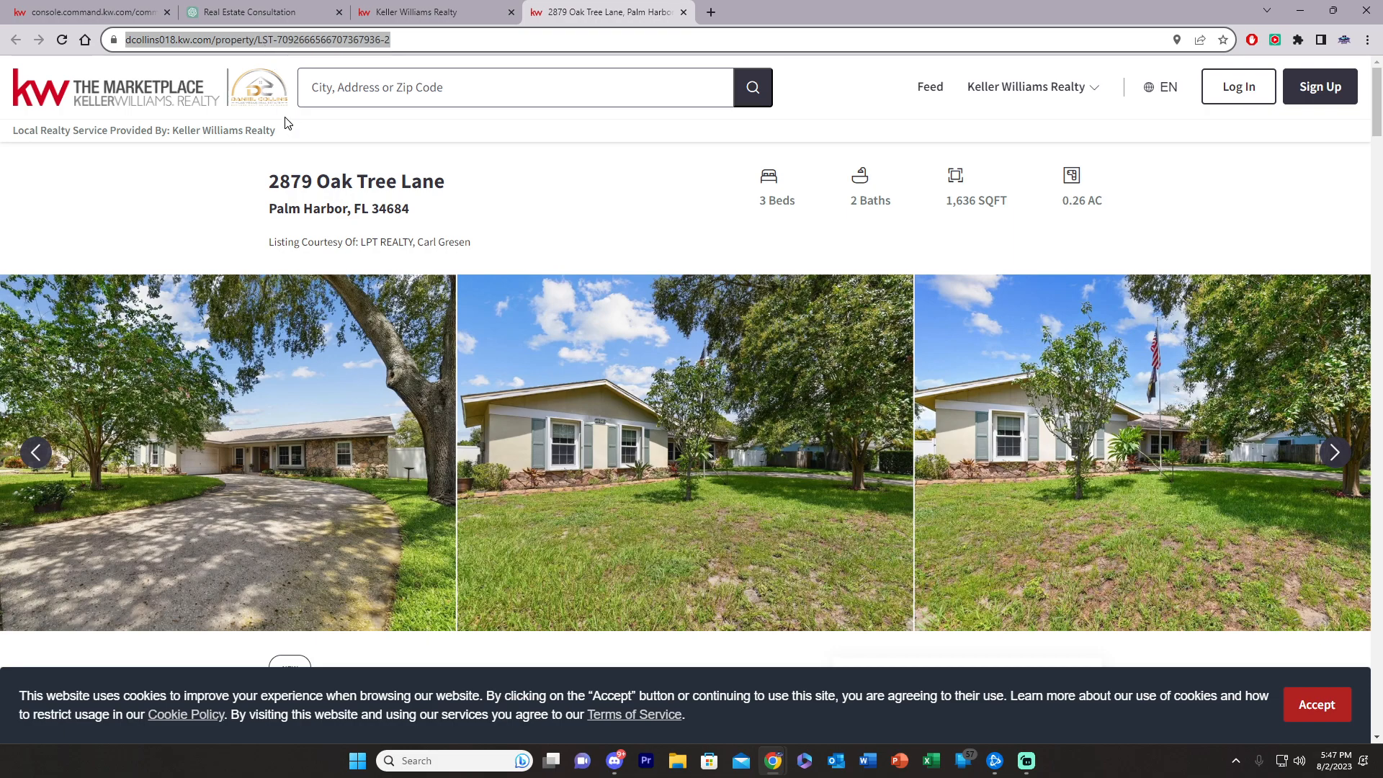
left_click(87, 13)
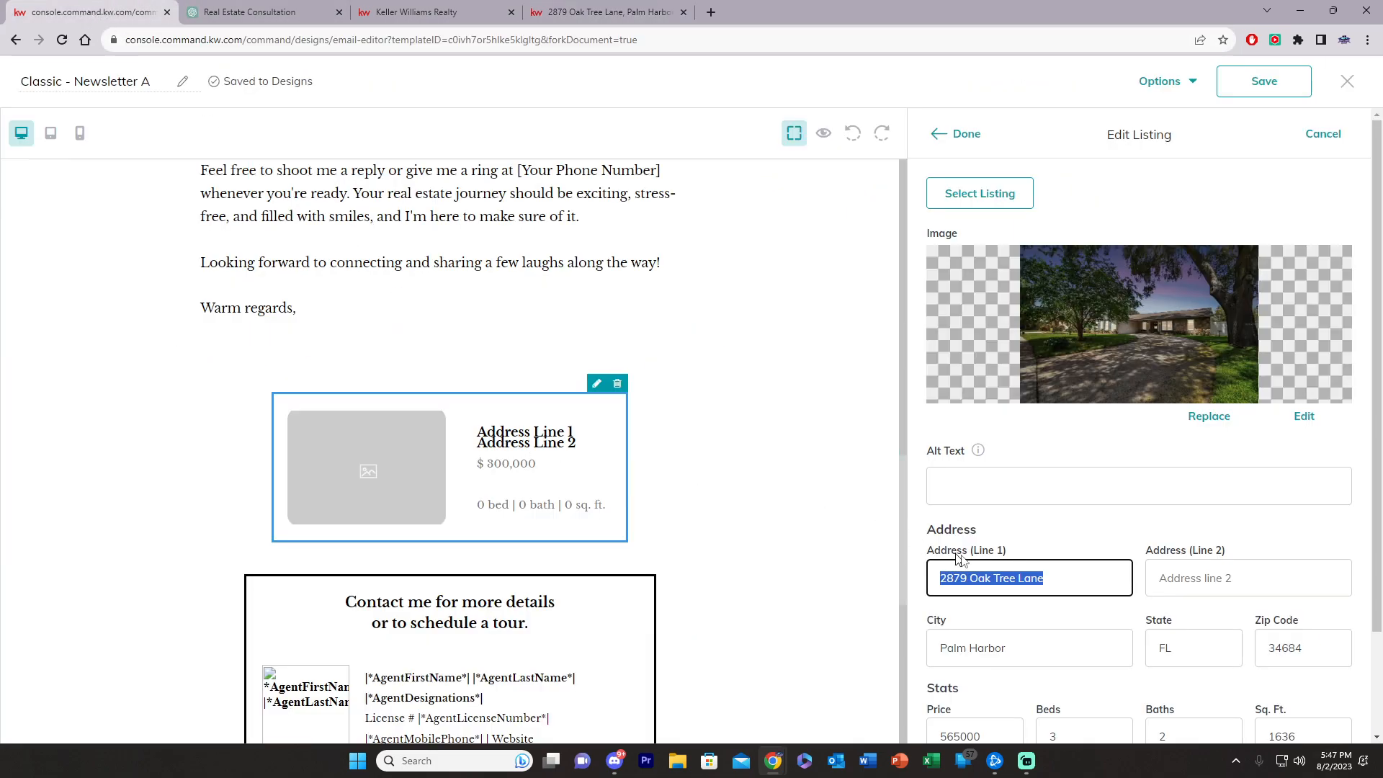
scroll(1038, 540, "down", 2)
left_click(990, 689)
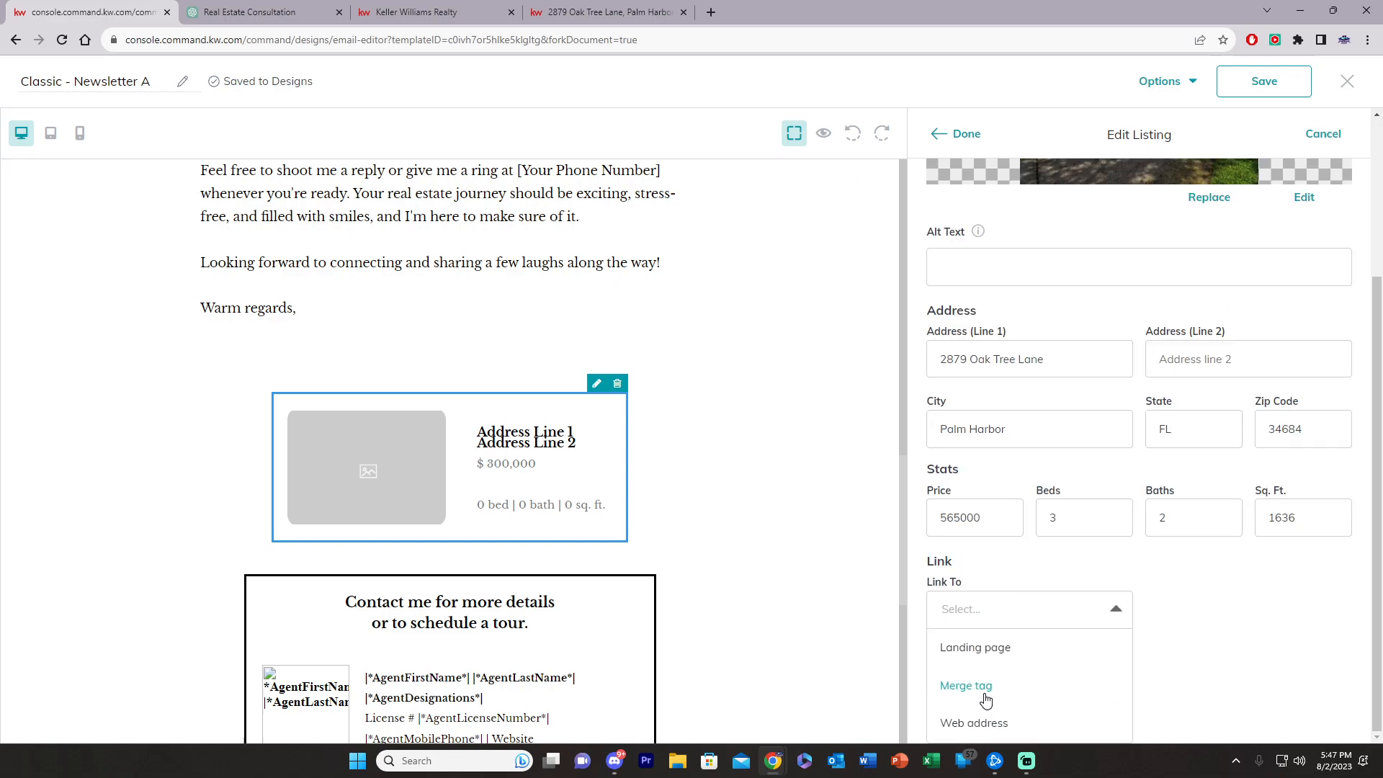
left_click(1006, 711)
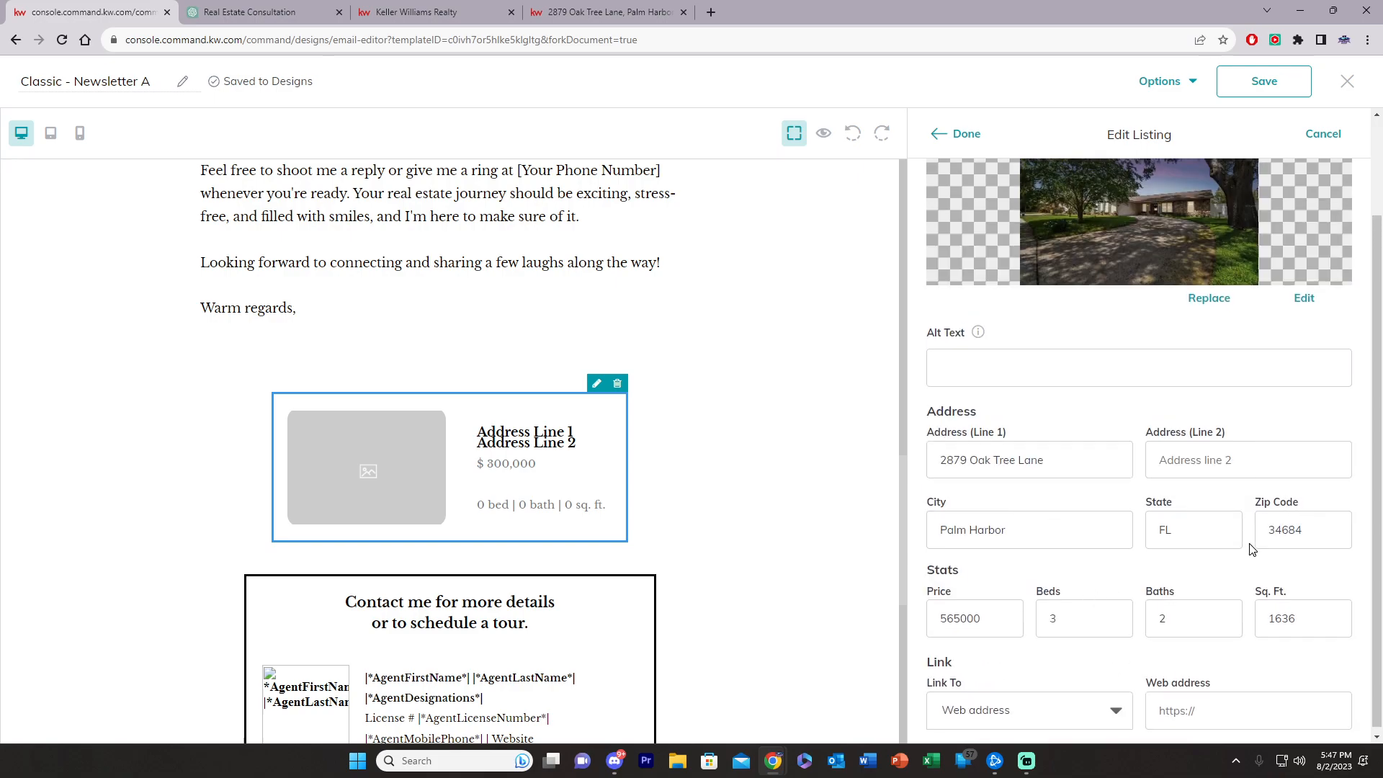
left_click(1172, 706)
key("ctrl+v")
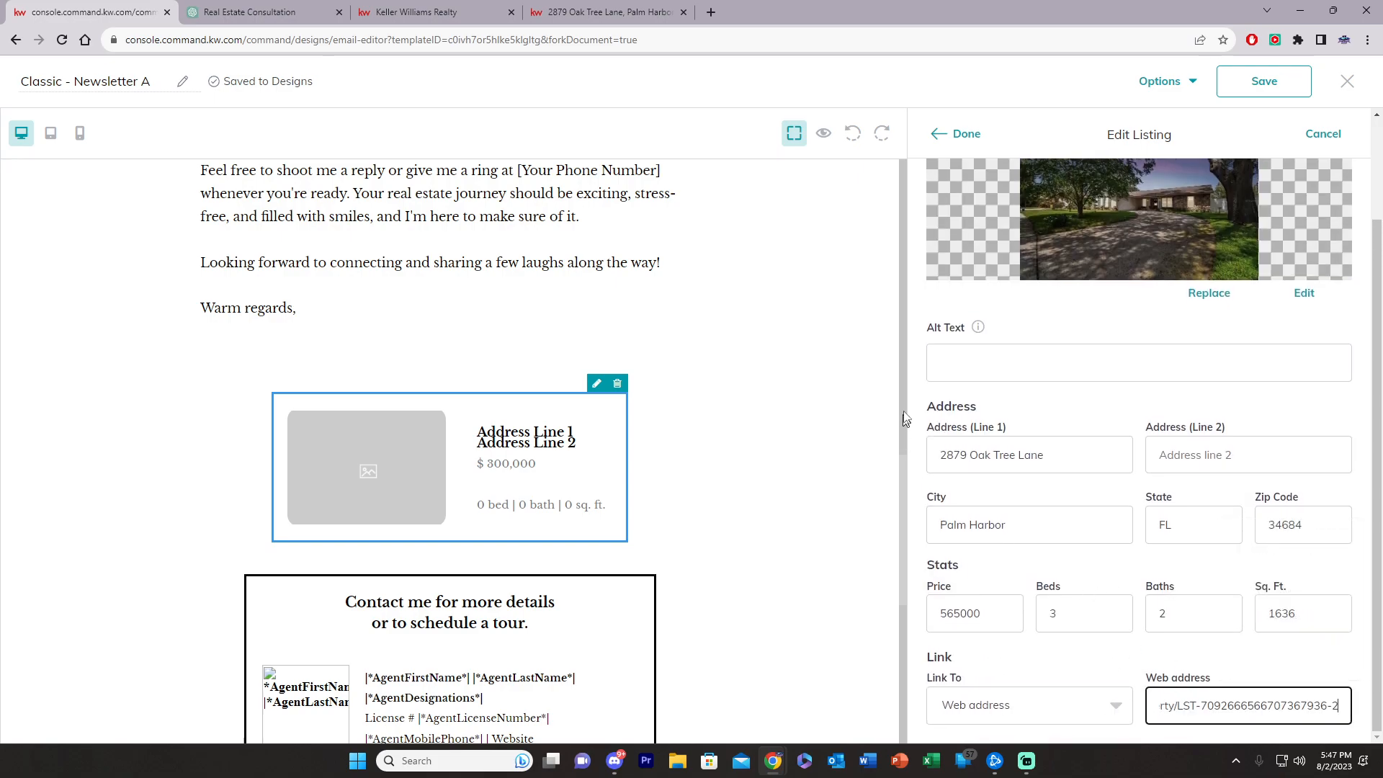
left_click(962, 135)
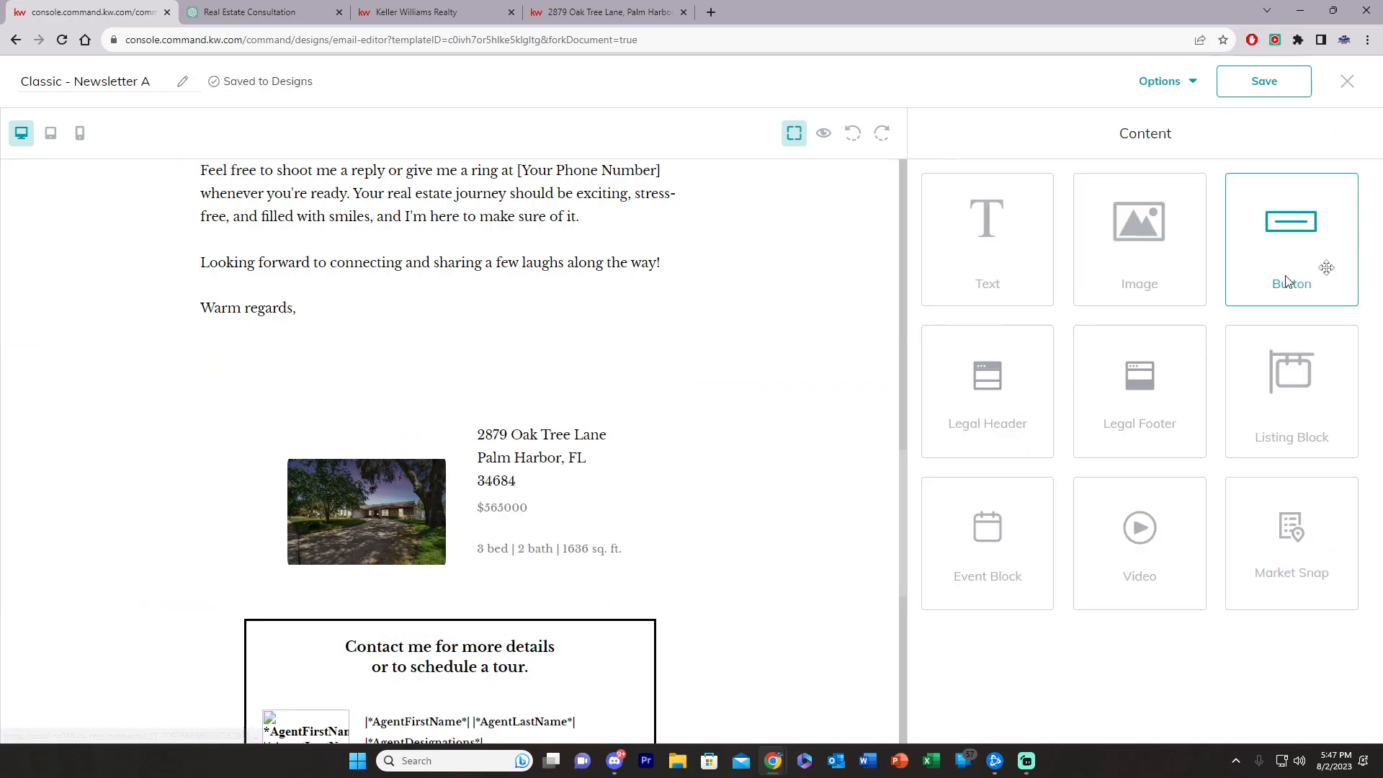
Step: Add a text block above the listing reading 'Featured Listing', centre-aligned
left_click_drag(987, 238, 527, 408)
left_click(474, 413)
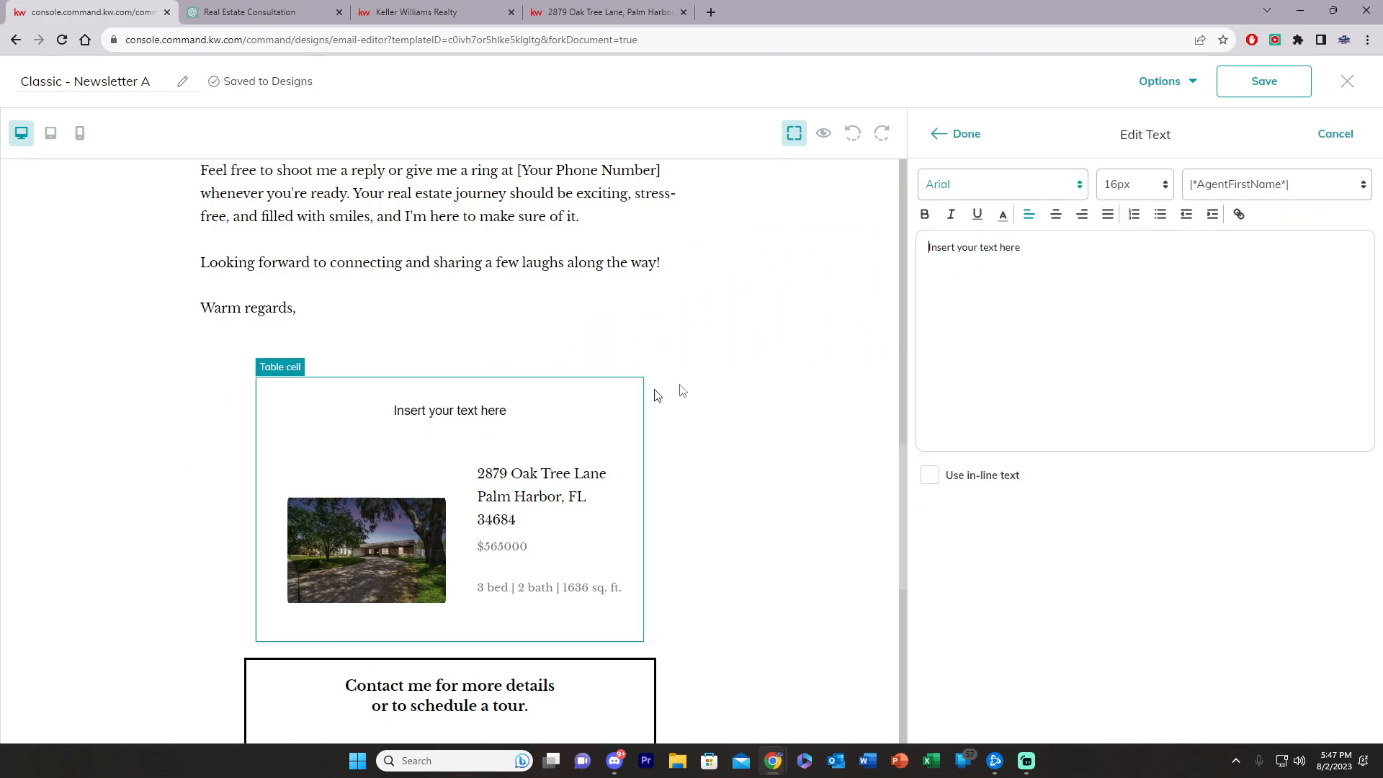
left_click_drag(1138, 271, 773, 253)
type("Featured Listing")
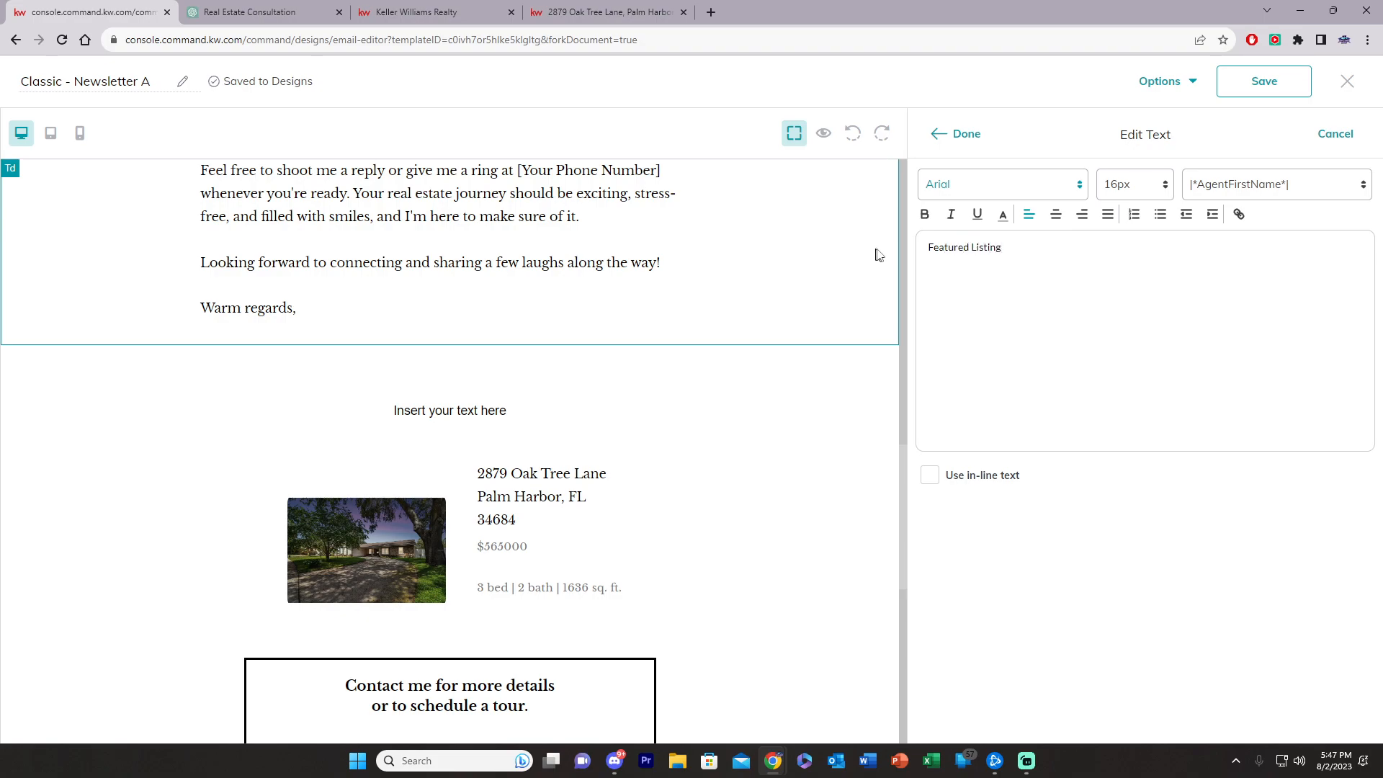
left_click(1056, 214)
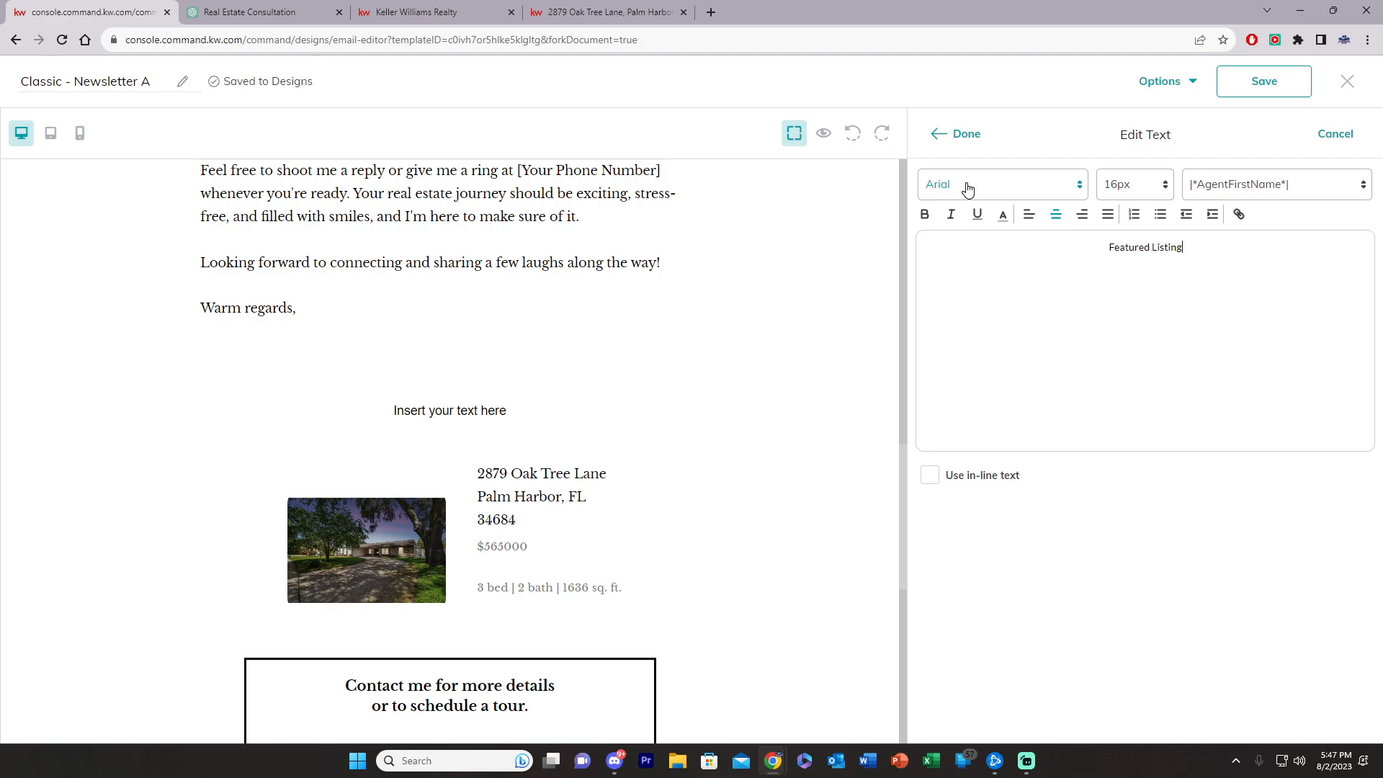
left_click(959, 134)
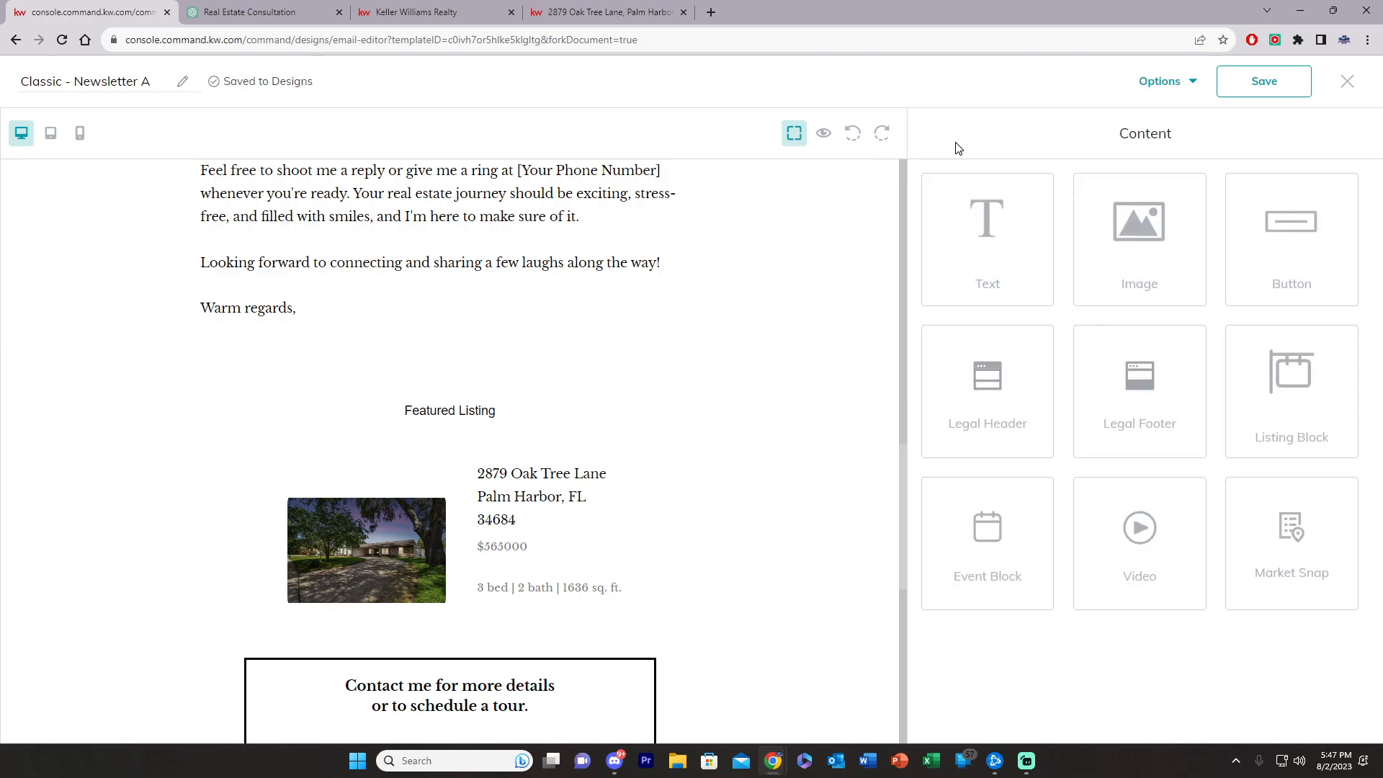
Step: Restyle the 'Featured Listing' heading to 26px Lucida
left_click(482, 417)
left_click_drag(1206, 251, 1077, 244)
left_click(1122, 186)
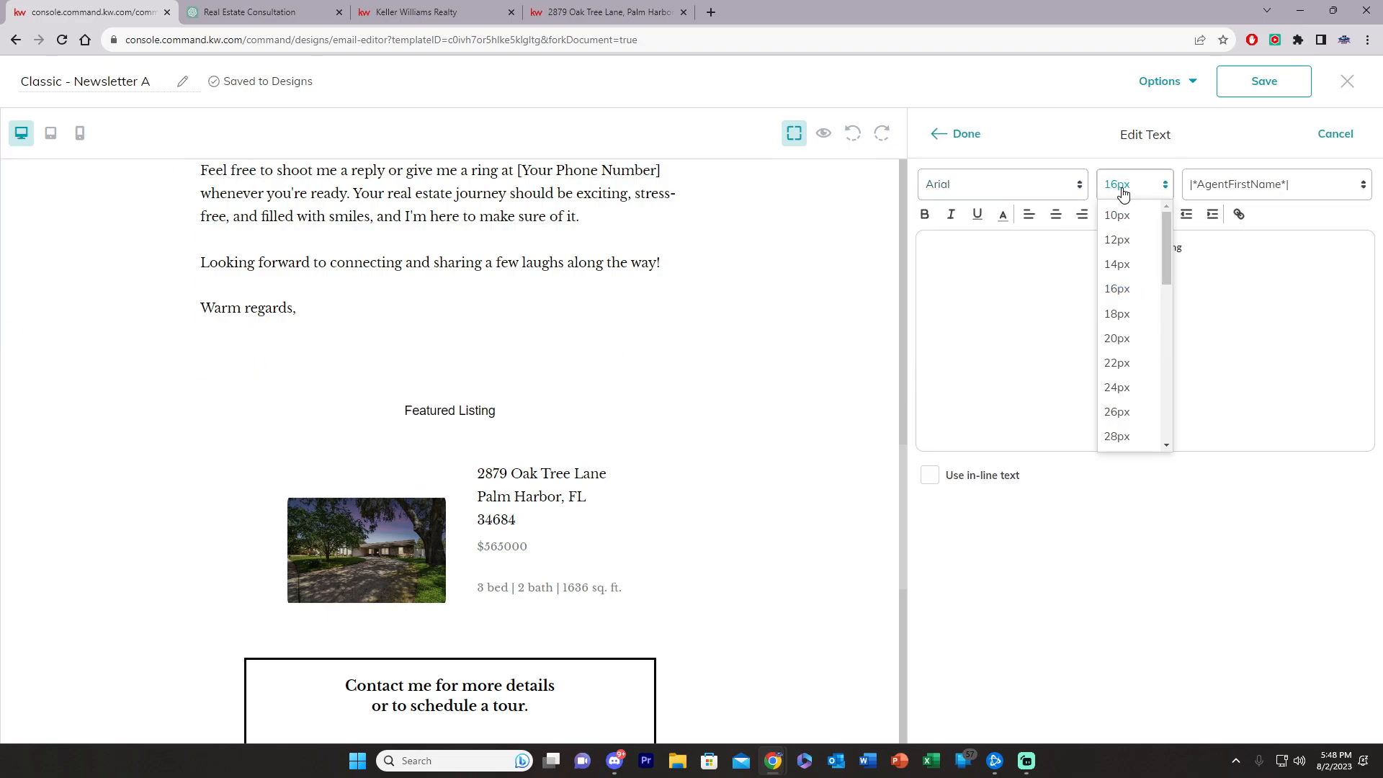
left_click(1119, 408)
left_click(966, 192)
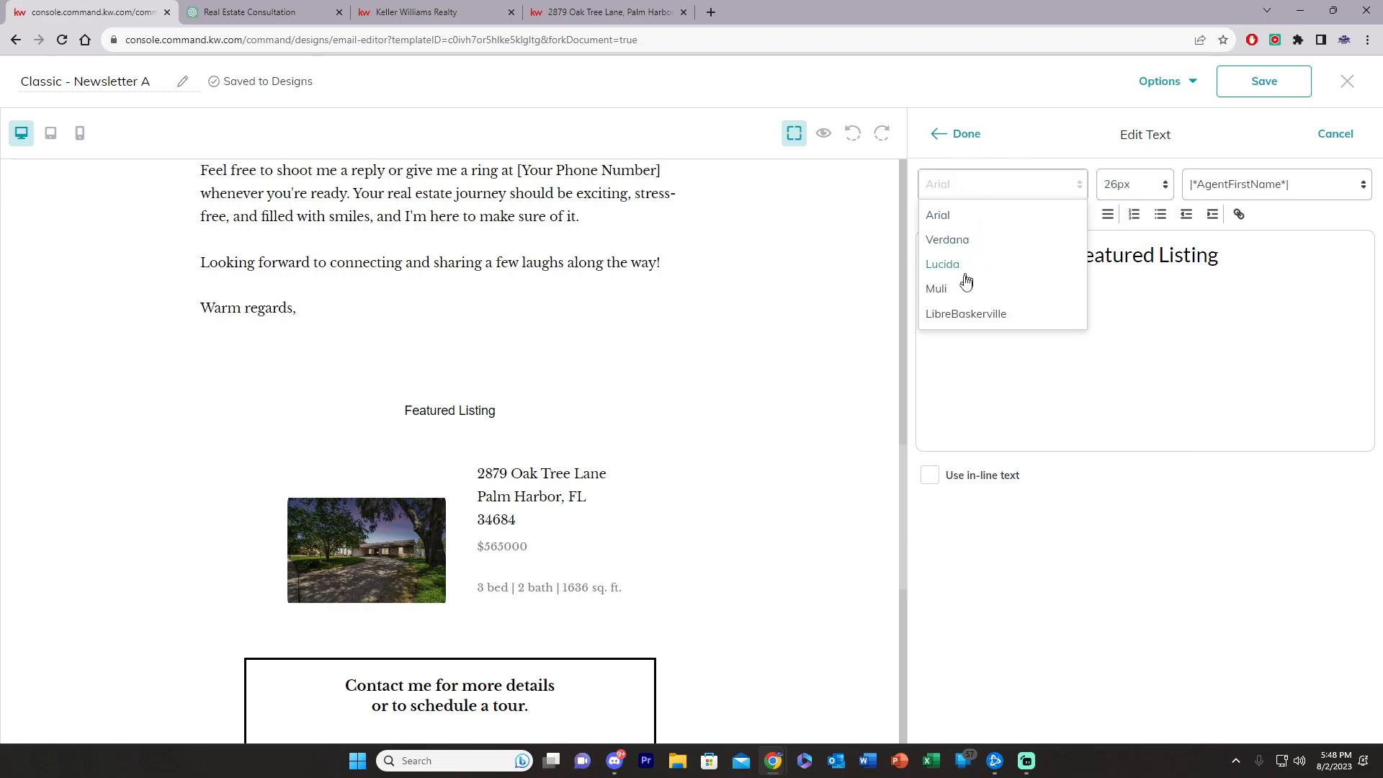
left_click(956, 266)
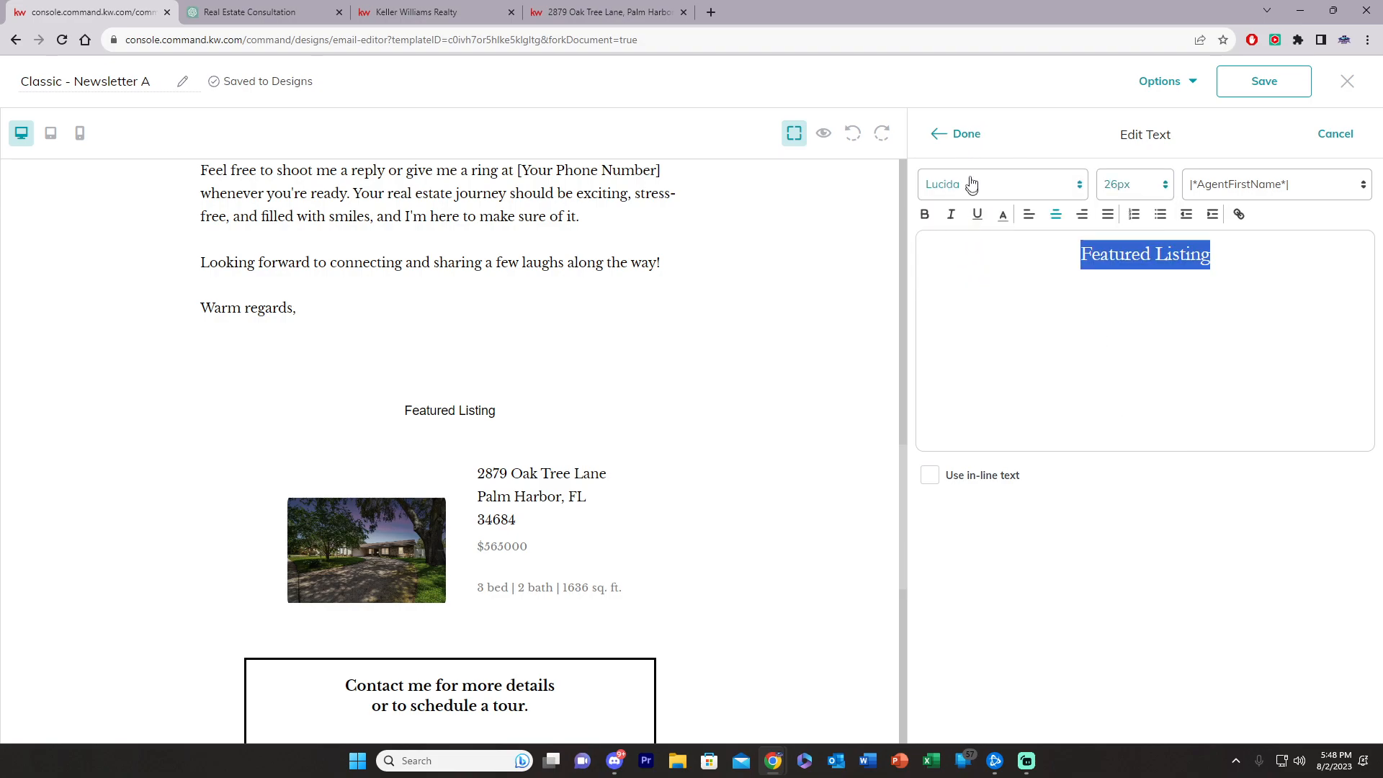
left_click(938, 133)
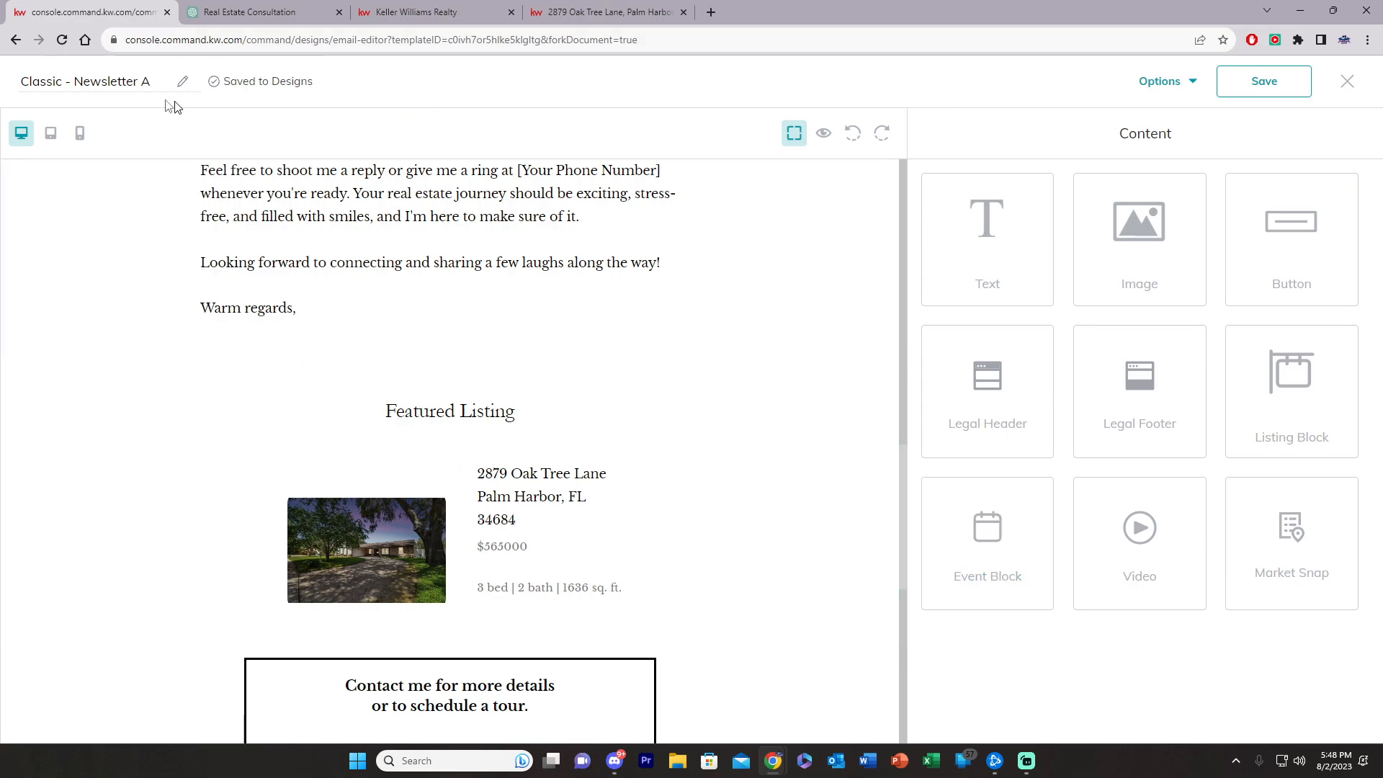
Step: Rename the design to 'Thinking of moving?', save it, and exit the editor keeping changes
triple_click(137, 85)
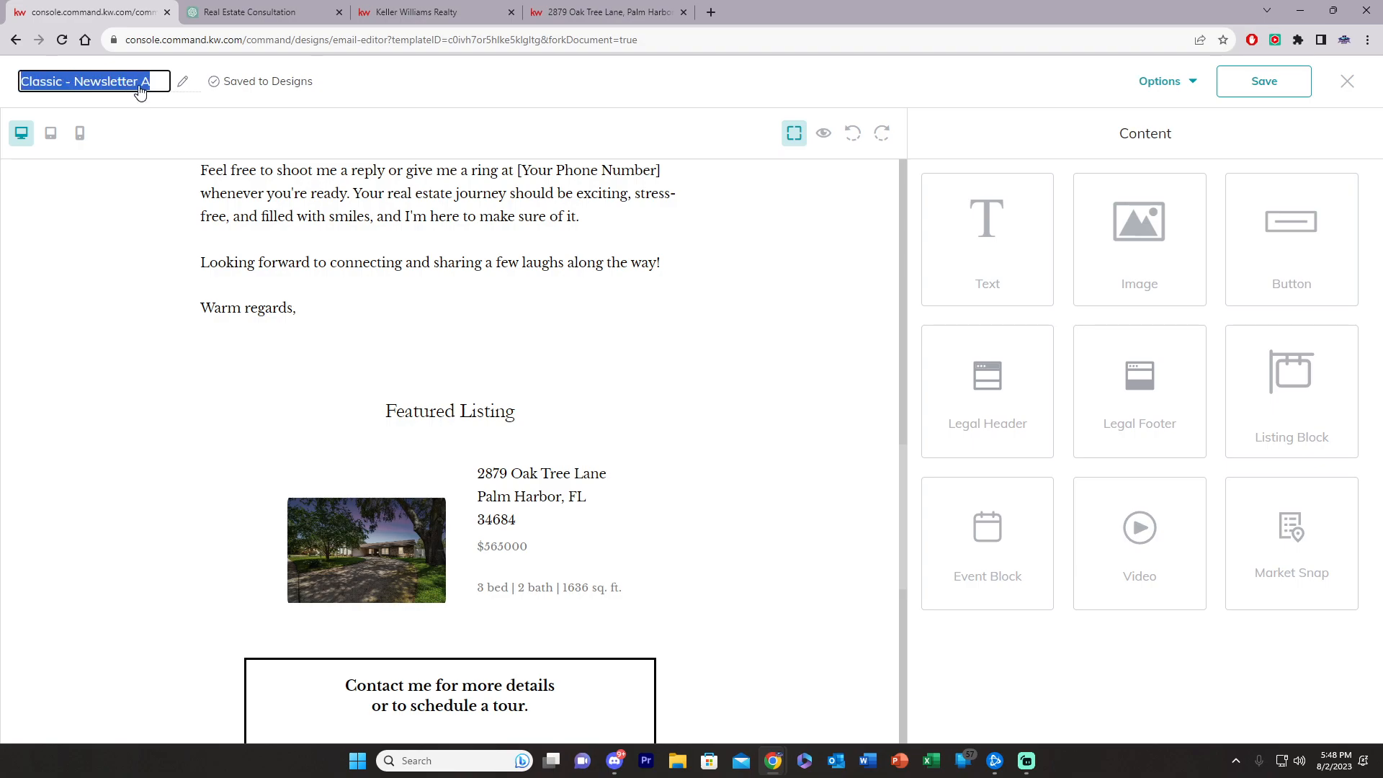
type("Thinking of moving?")
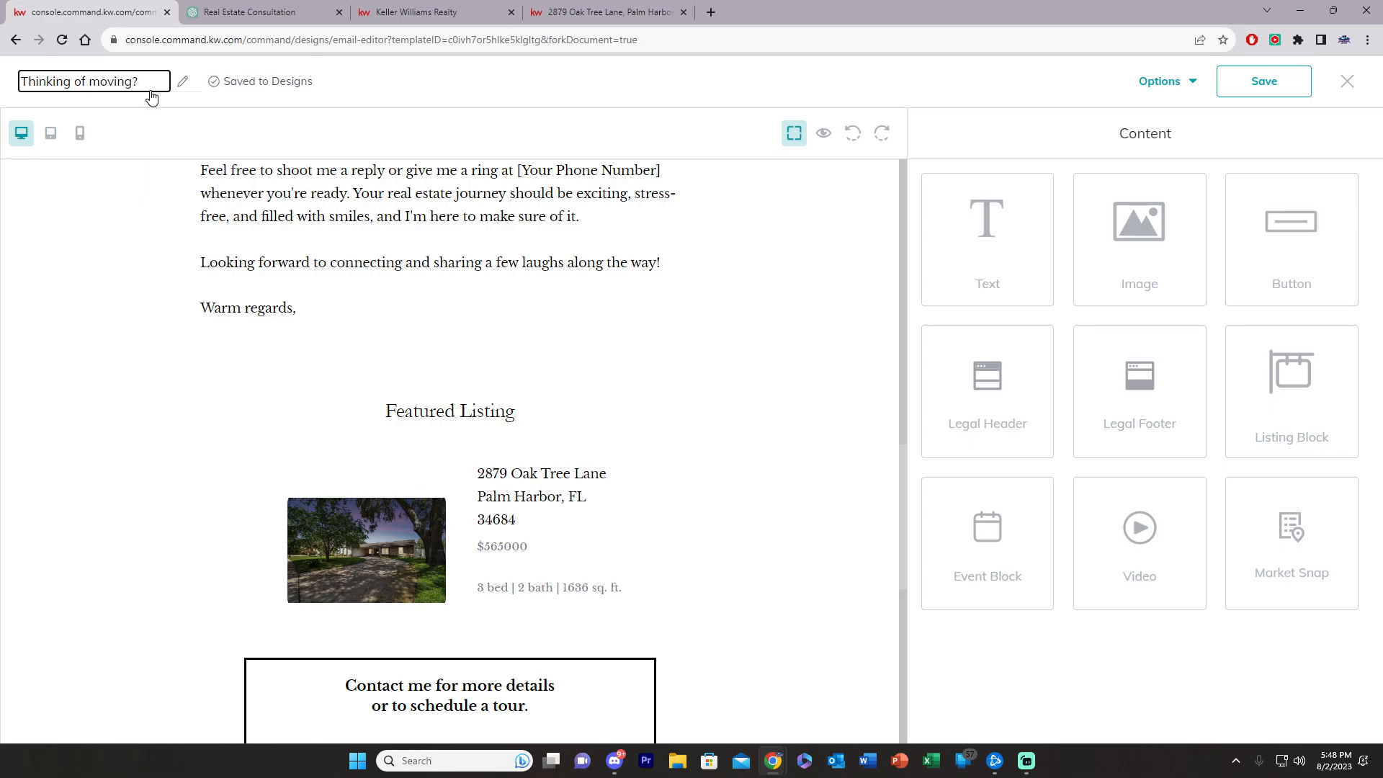
left_click(1276, 88)
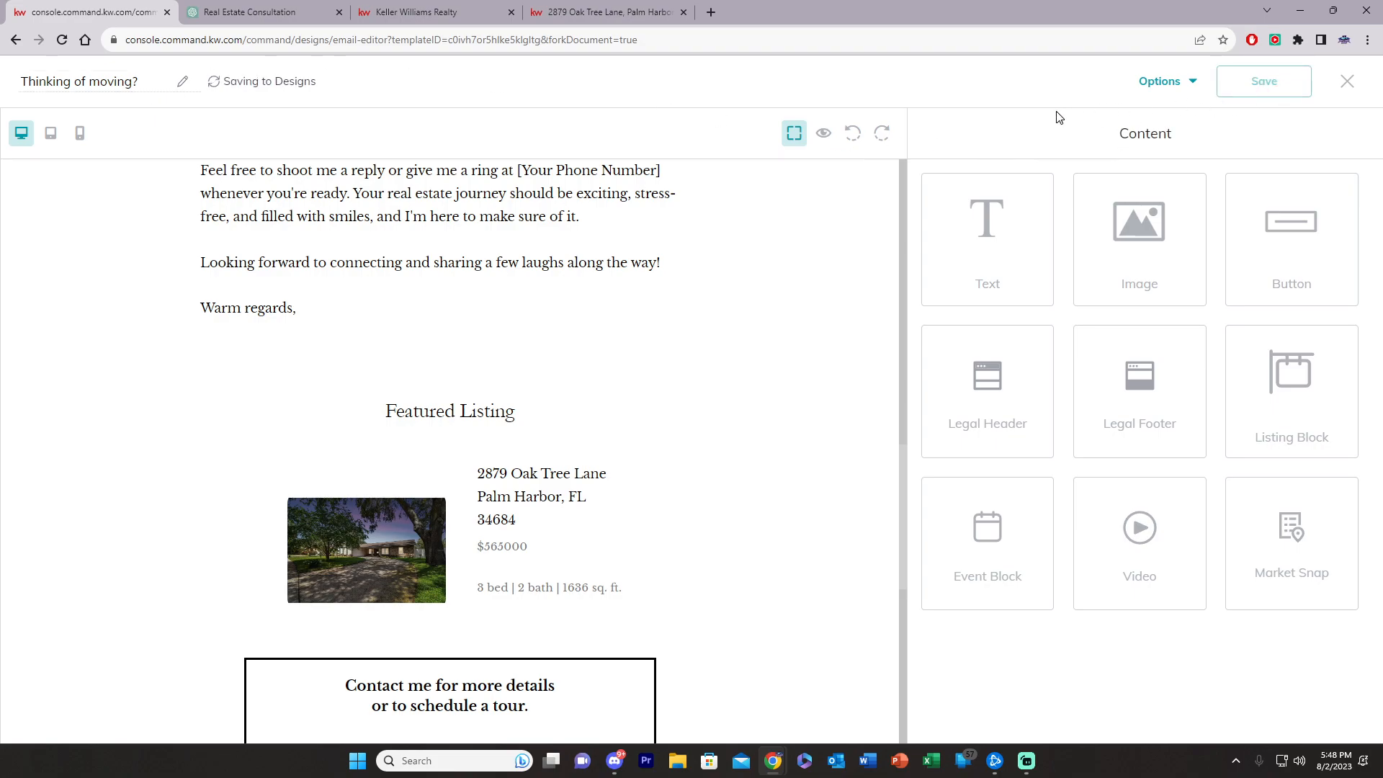
left_click(1347, 81)
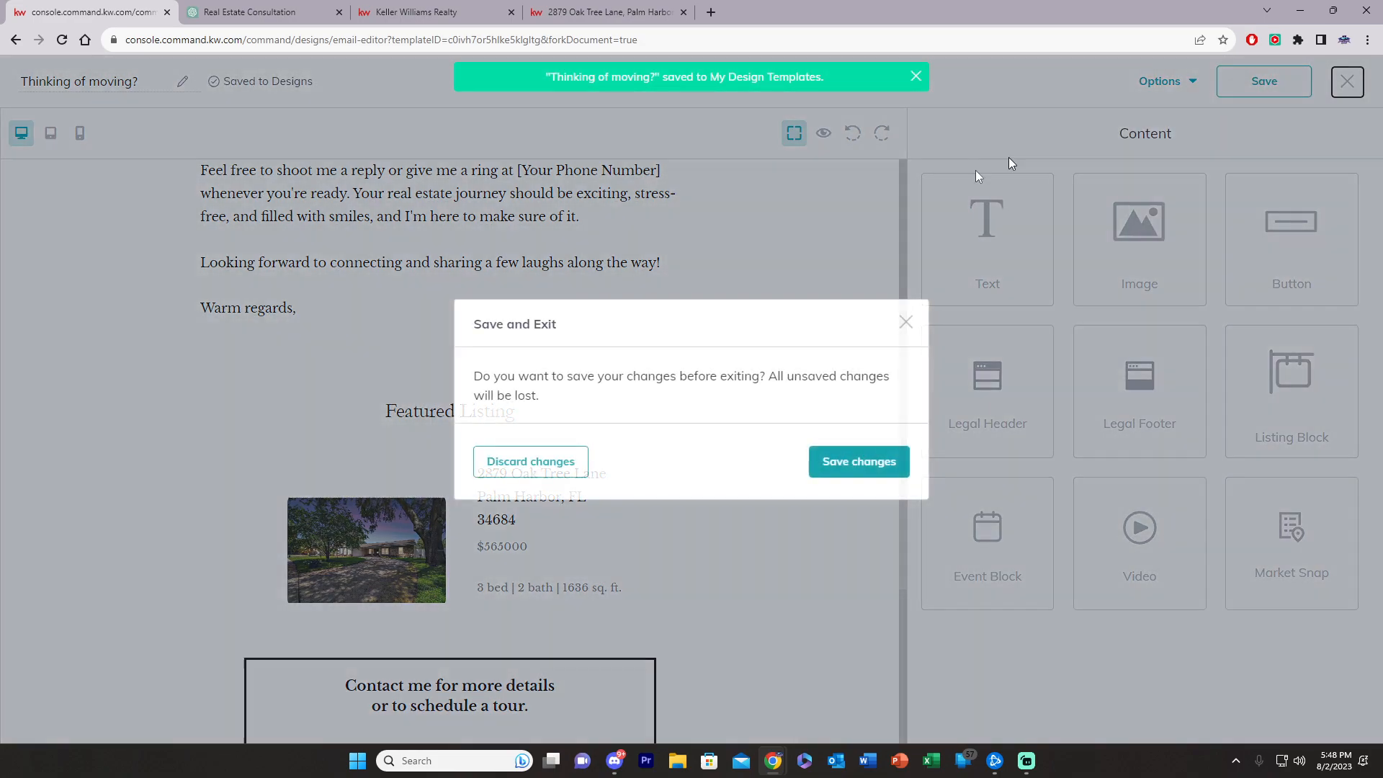
left_click(854, 463)
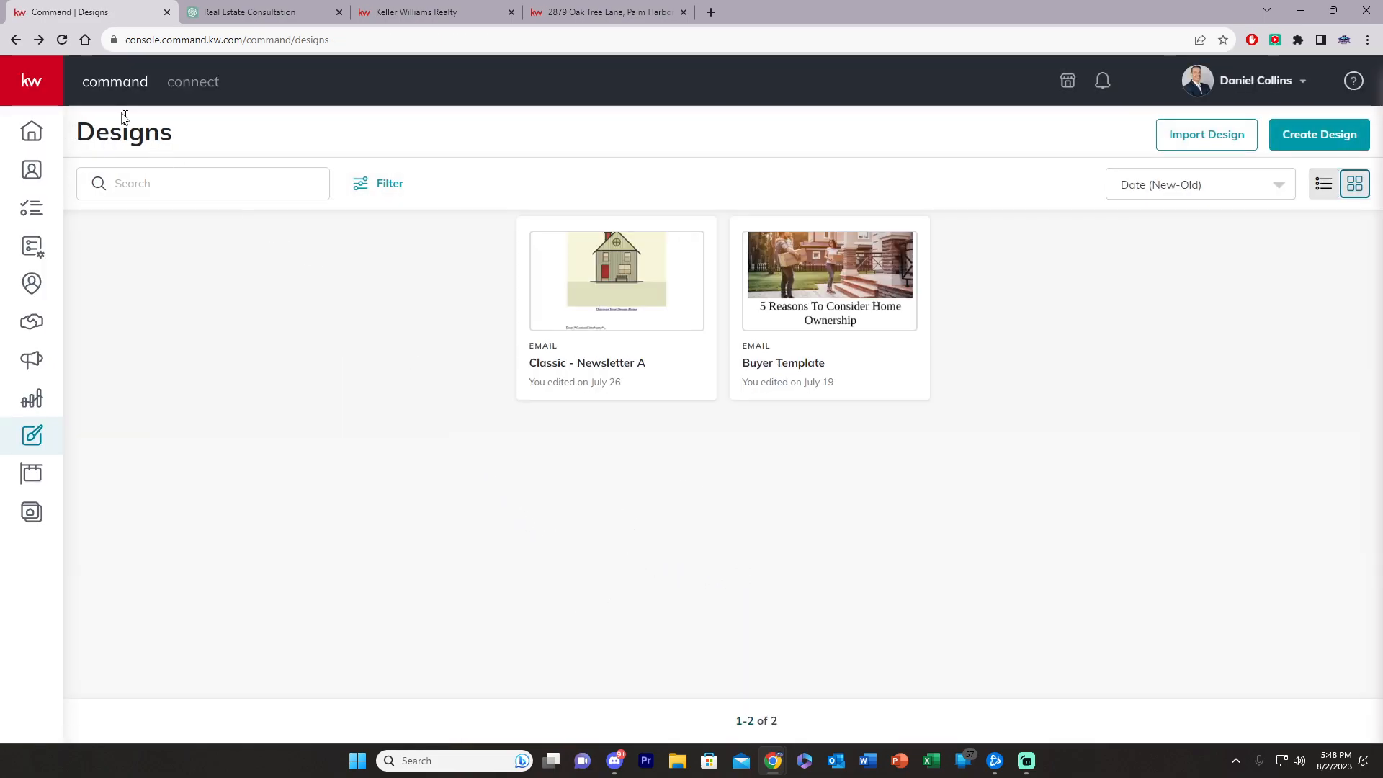
Step: Reload Designs, review the 'Thinking of moving?' email, and close it with changes saved
left_click(62, 40)
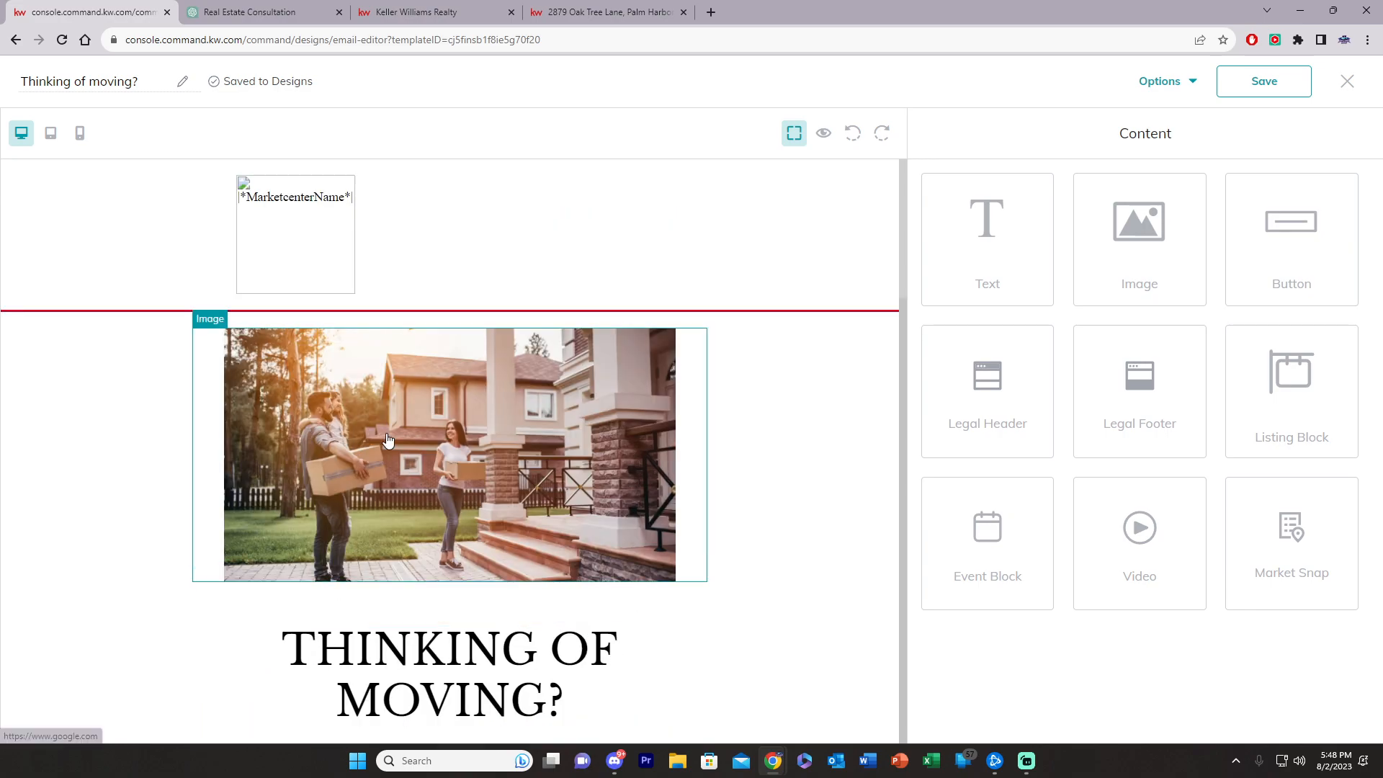
scroll(596, 605, "down", 9)
scroll(591, 517, "down", 12)
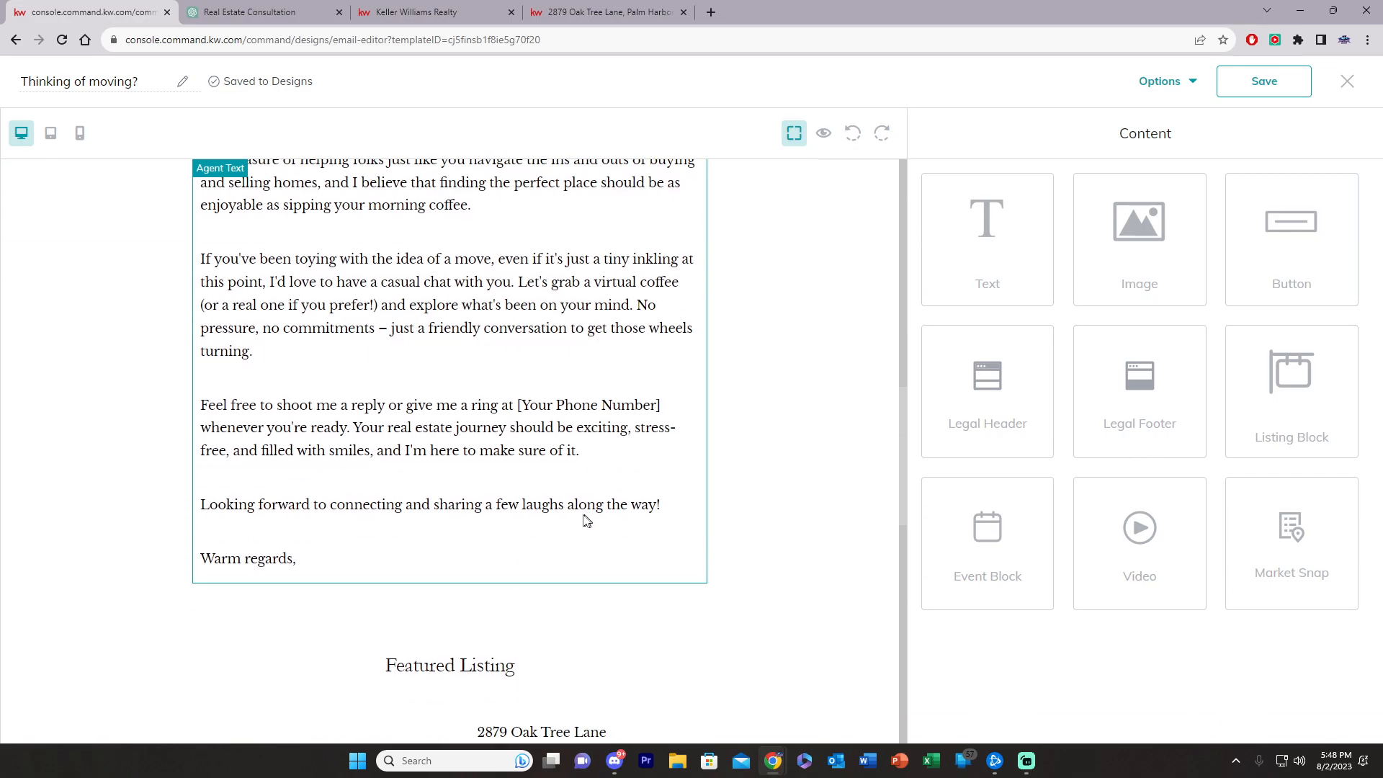
scroll(586, 519, "up", 20)
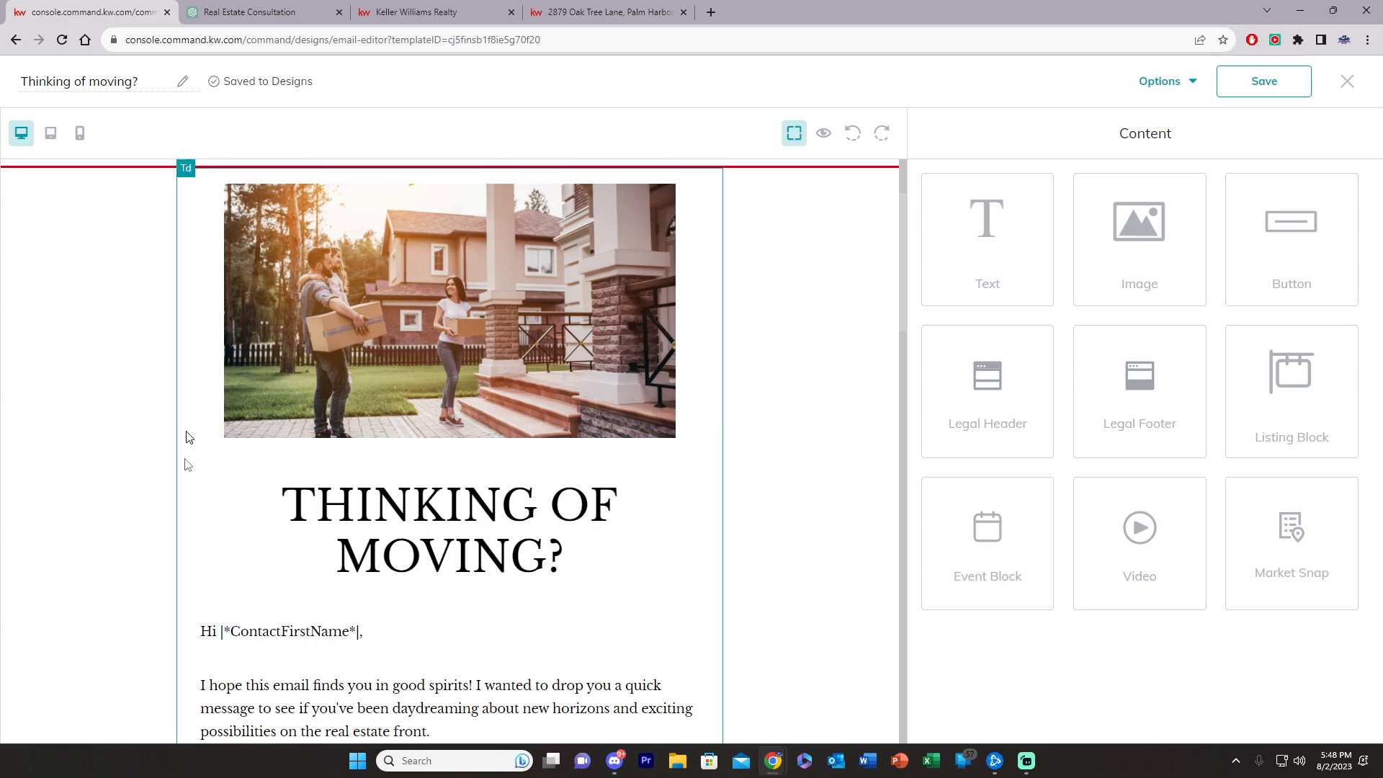
scroll(504, 562, "down", 10)
scroll(512, 577, "down", 8)
scroll(570, 685, "up", 20)
left_click(1347, 81)
left_click(858, 464)
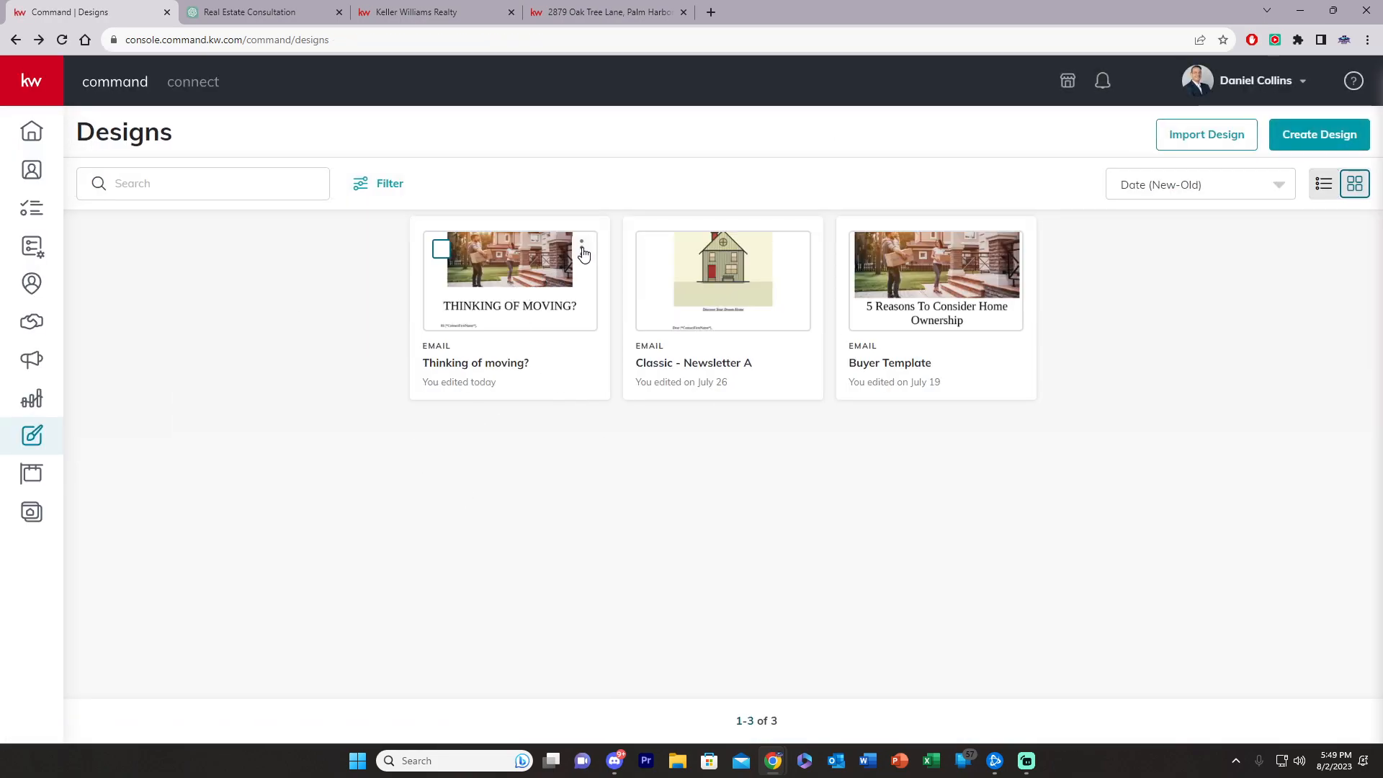
Step: Make a copy of 'Thinking of moving?' and open 'Copy of Thinking of moving?'
left_click(583, 252)
left_click(512, 373)
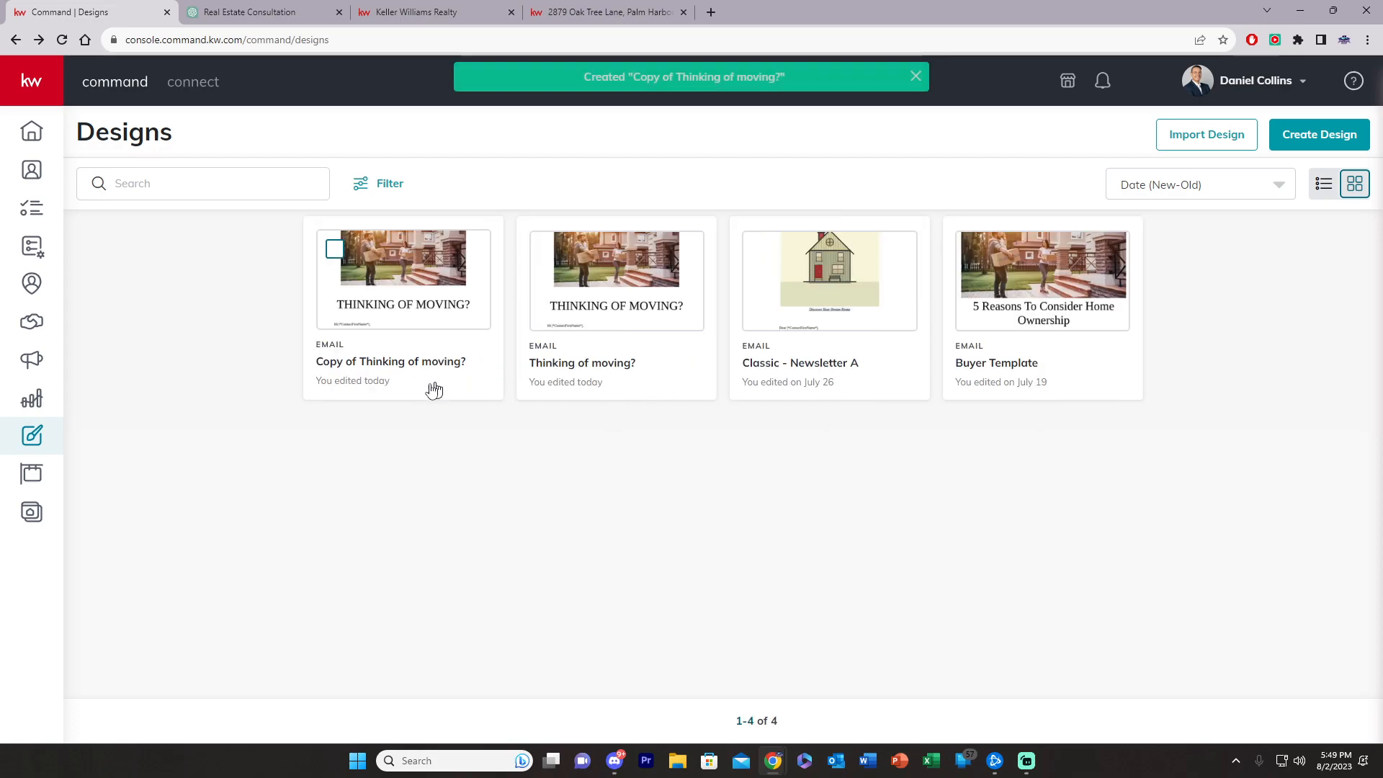
left_click(426, 316)
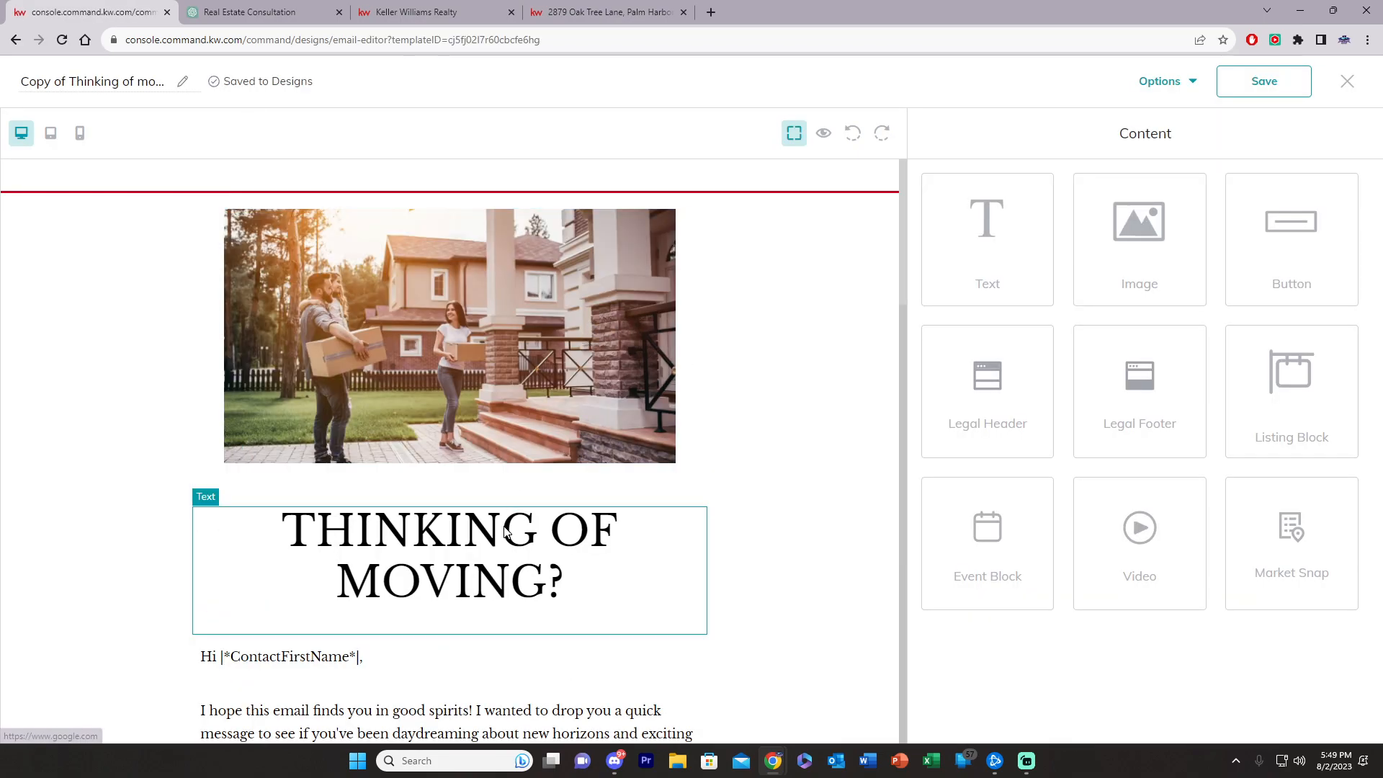
Step: Scroll through the copied design to review its contents
scroll(497, 577, "up", 2)
scroll(464, 609, "down", 6)
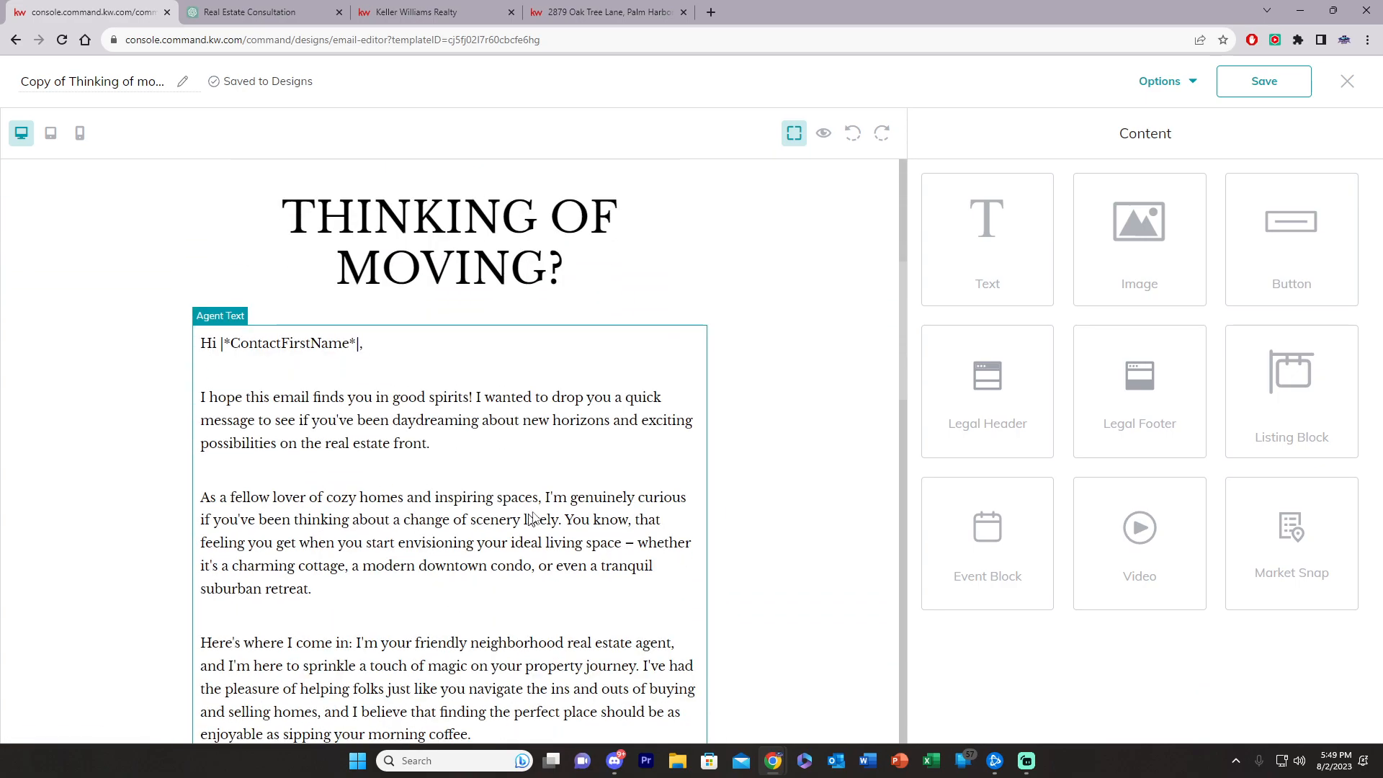
scroll(446, 565, "down", 5)
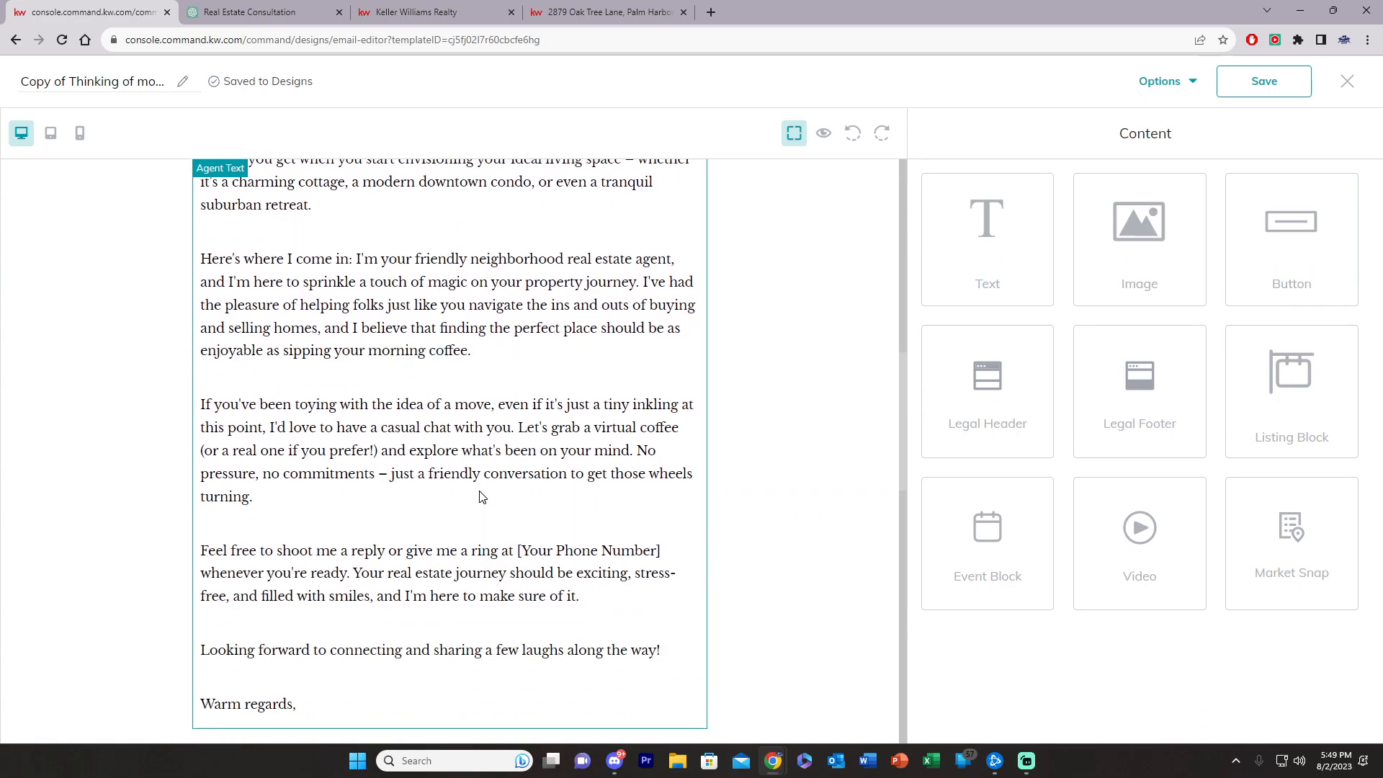
scroll(481, 498, "down", 4)
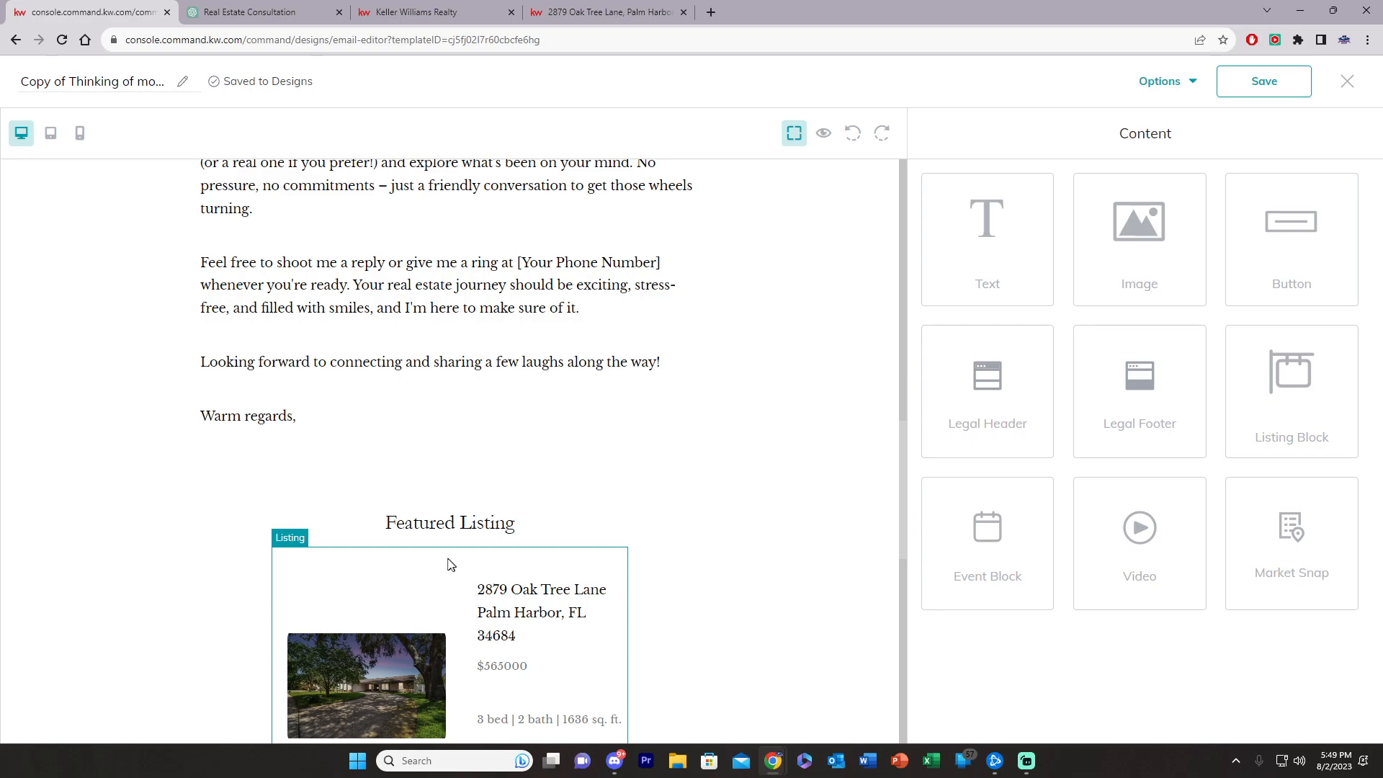
scroll(449, 564, "down", 9)
scroll(420, 574, "down", 2)
scroll(504, 584, "up", 13)
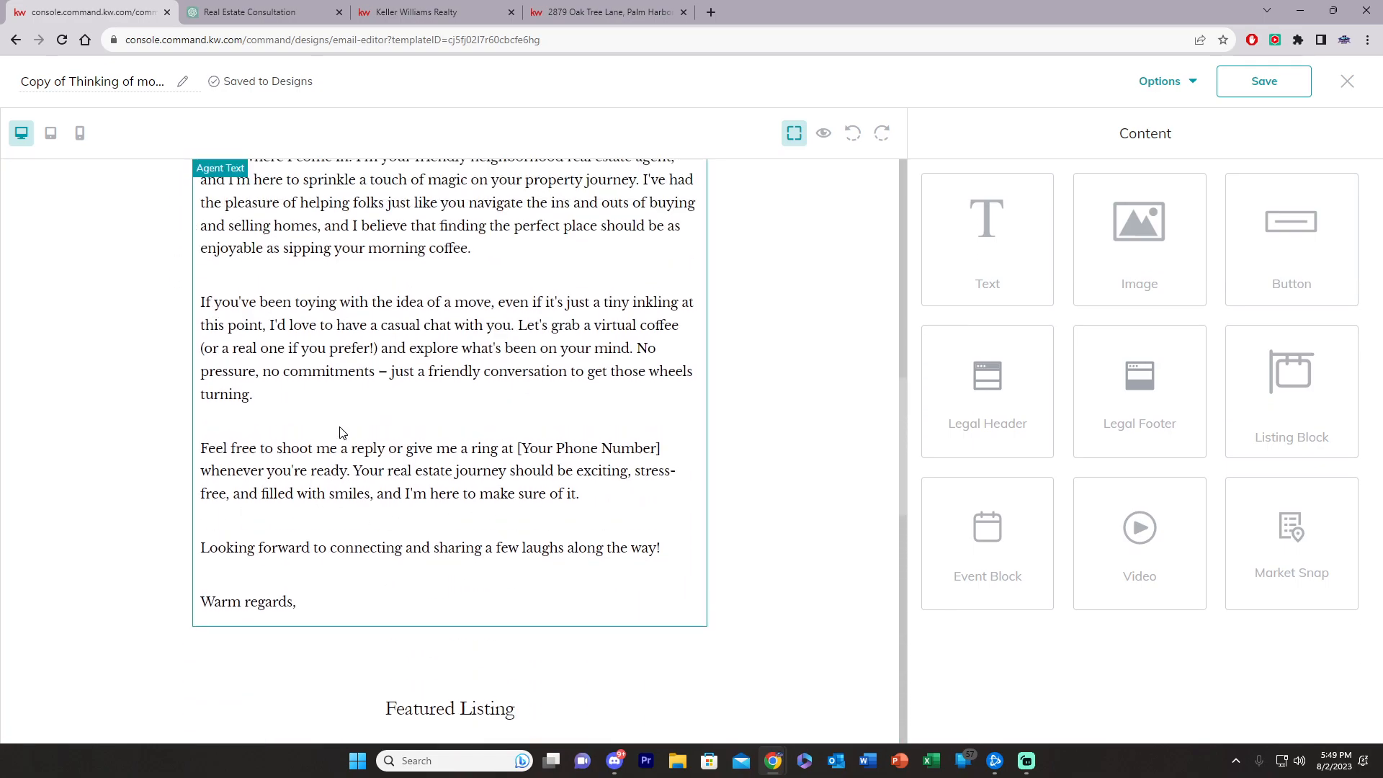